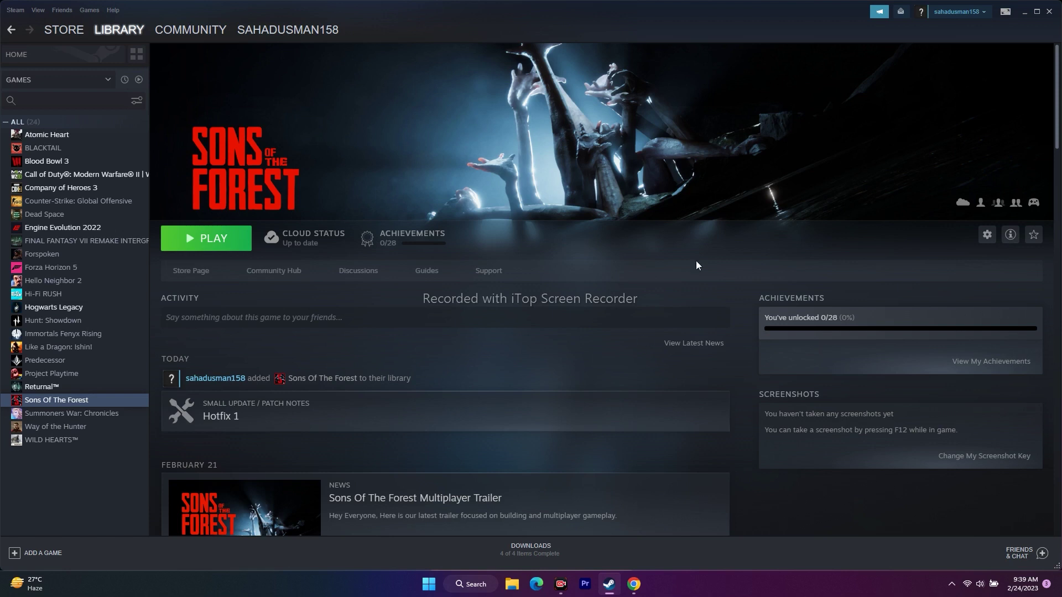
Show the desktop, look at the Windows power options without choosing one, and return to Steam
left_click(1025, 11)
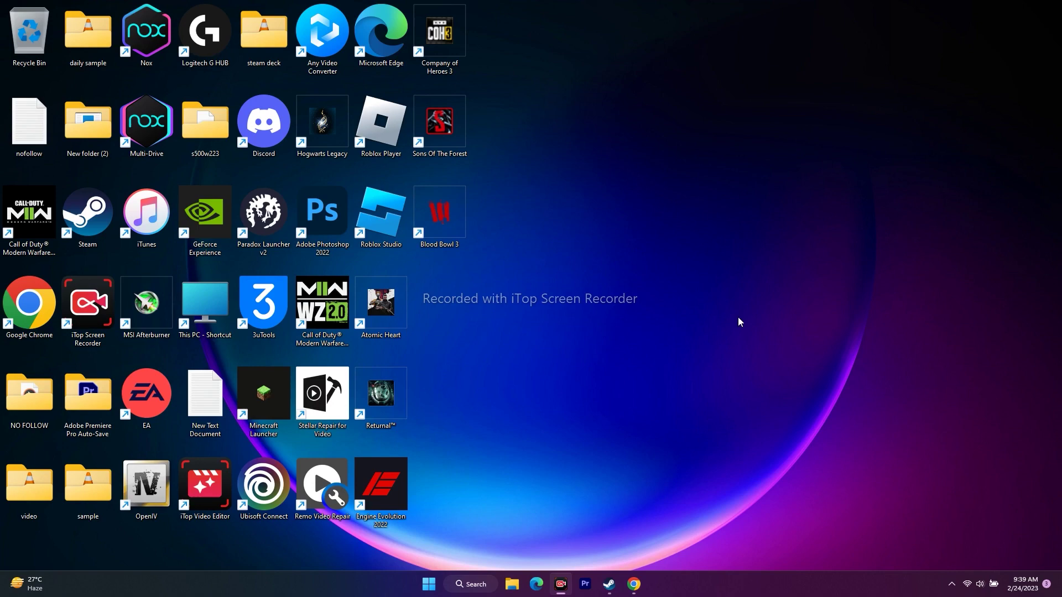
left_click(429, 584)
left_click(668, 546)
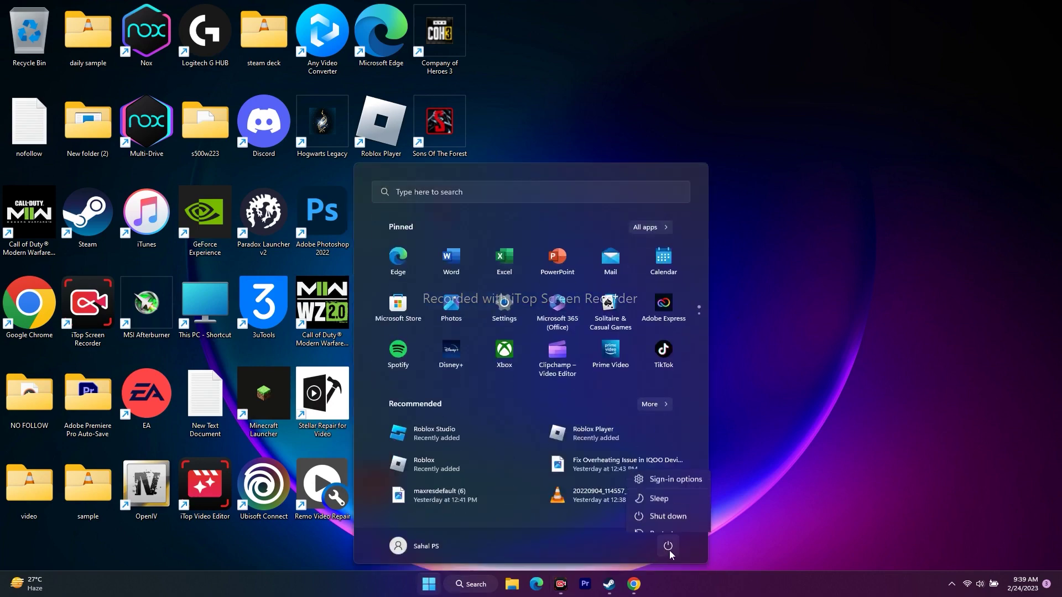
left_click(803, 482)
left_click(609, 584)
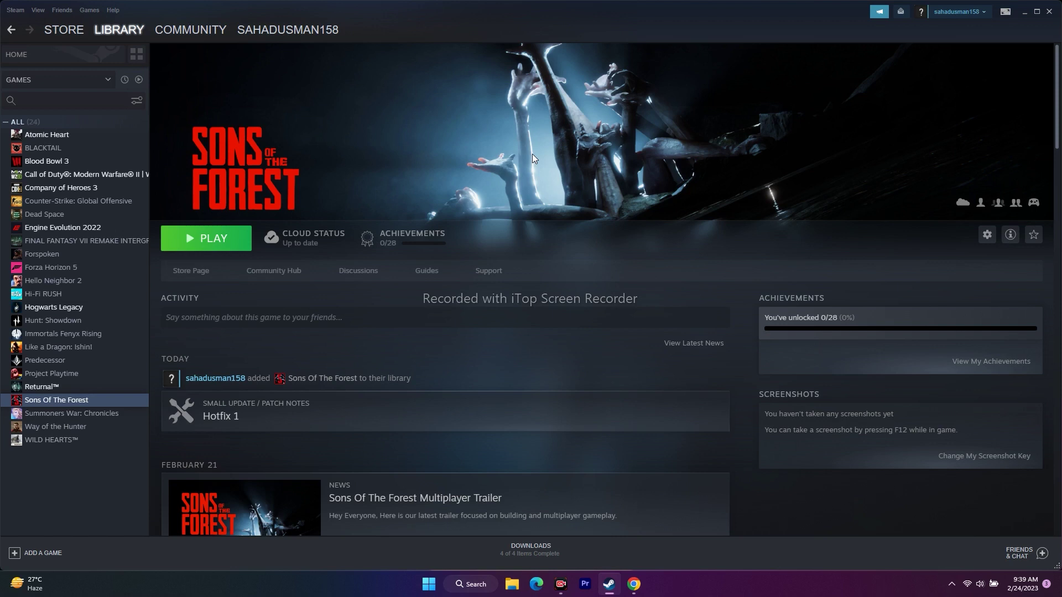
Verify the integrity of the Sons Of The Forest game files from its local files properties, and close the properties
right_click(67, 401)
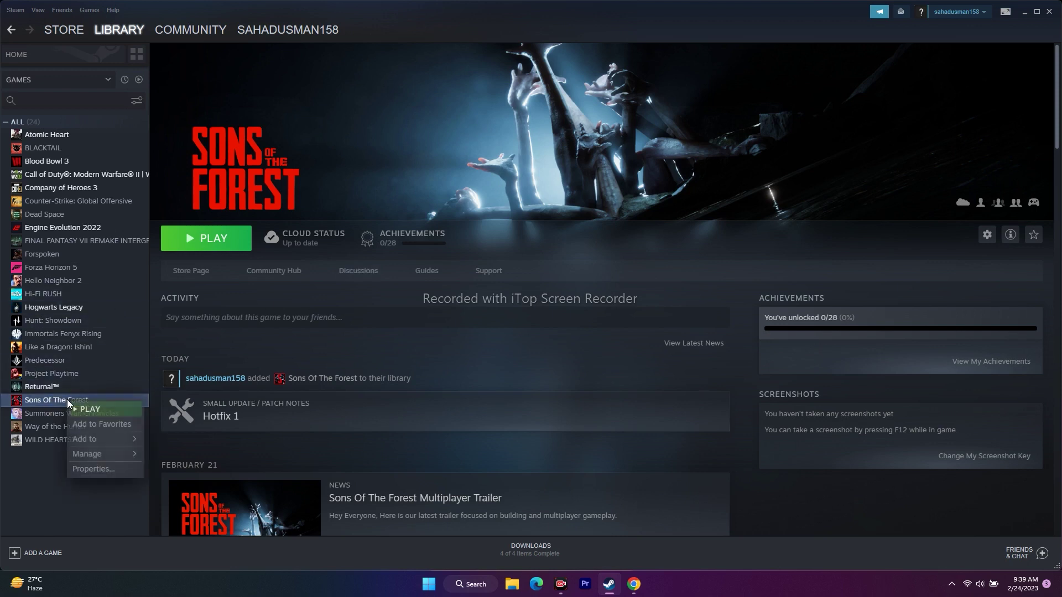
left_click(83, 469)
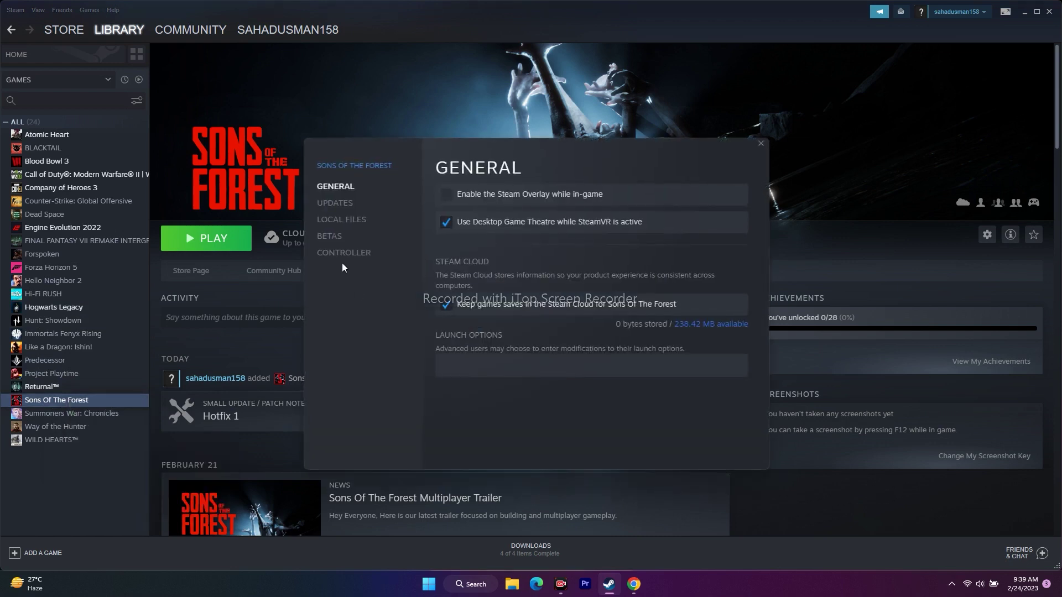
left_click(346, 219)
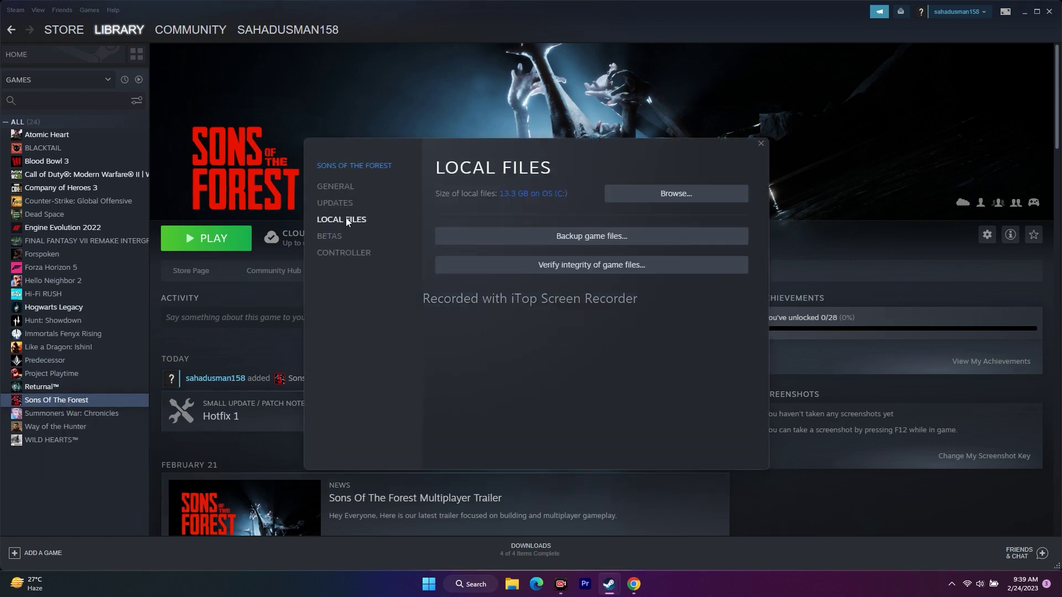
left_click(577, 270)
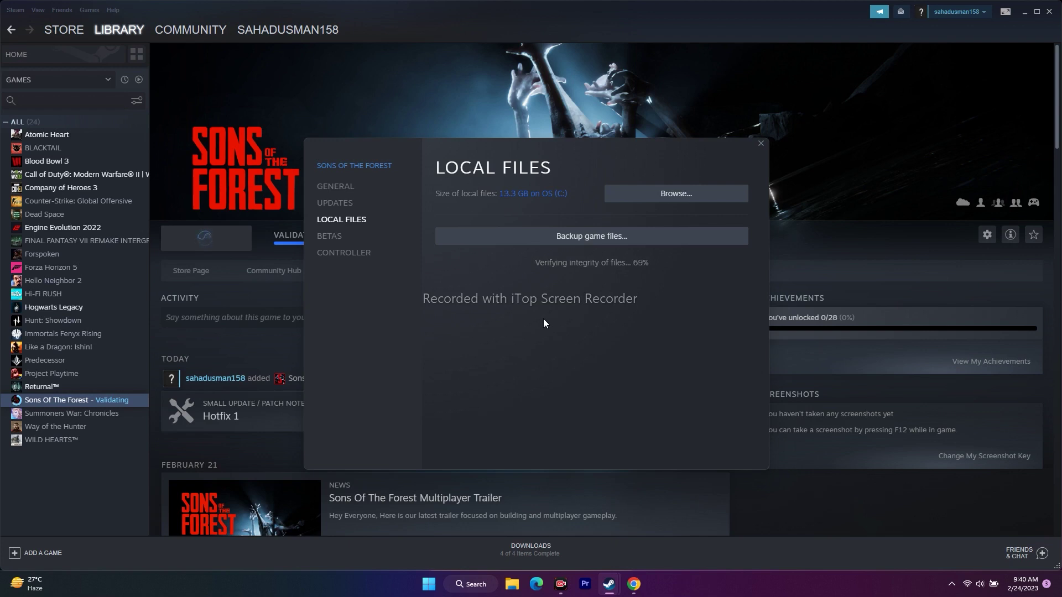
left_click(809, 167)
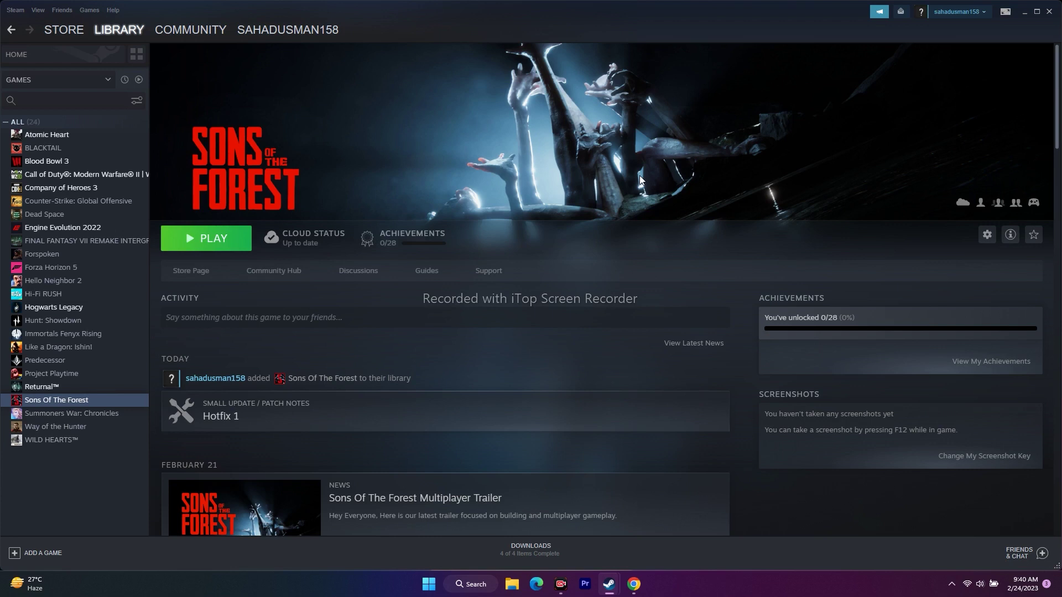
Try -dx11 and -dx12 as launch options in the Sons Of The Forest properties
right_click(87, 400)
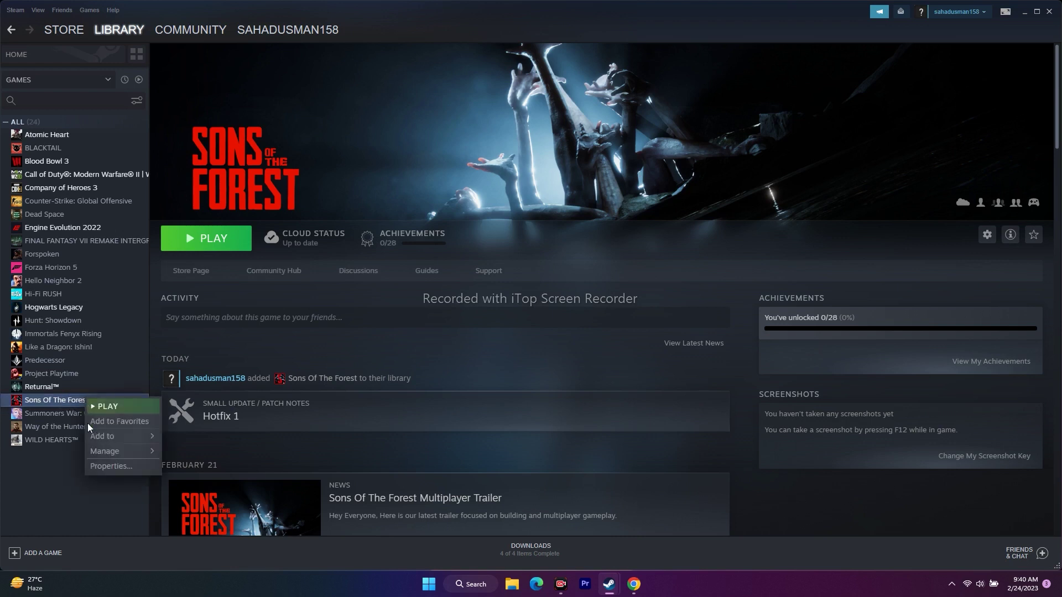
left_click(97, 465)
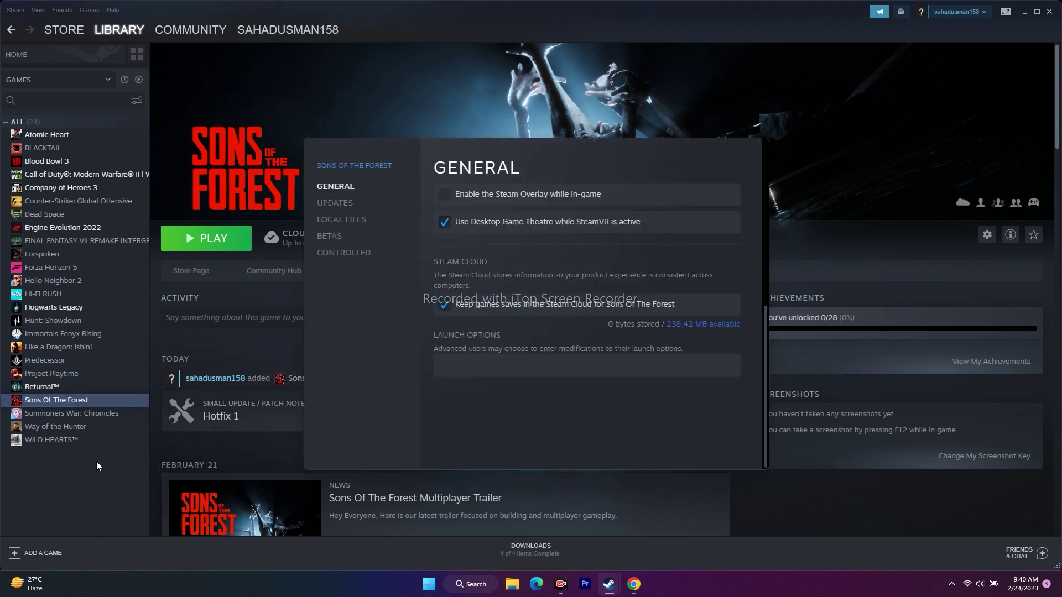
left_click(459, 361)
type("-dx11")
key("BackSpace")
type("2")
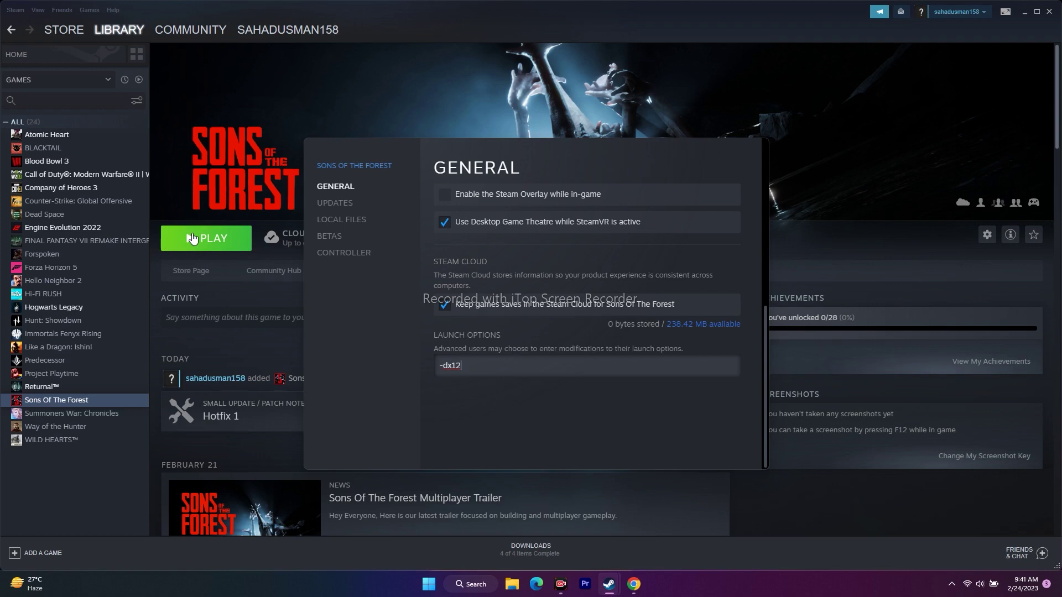
Try -d3dll as the launch option, clear the launch options again, and close the game's properties
key("BackSpace")
type("3dll")
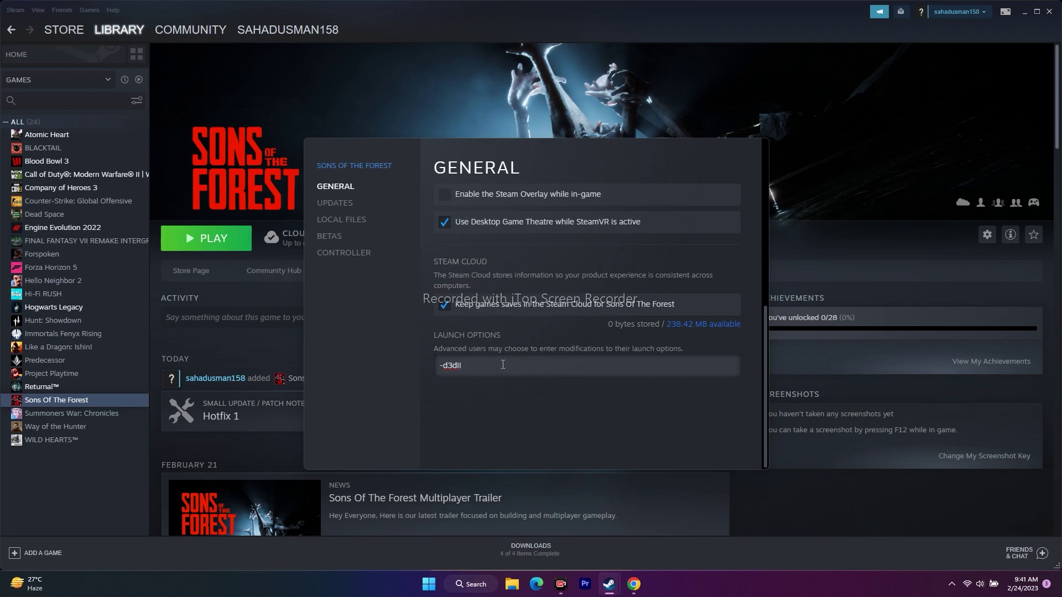
key("BackSpace")
key("BackSpace")
key("BackSpace")
key("BackSpace")
key("BackSpace")
key("BackSpace")
left_click(755, 165)
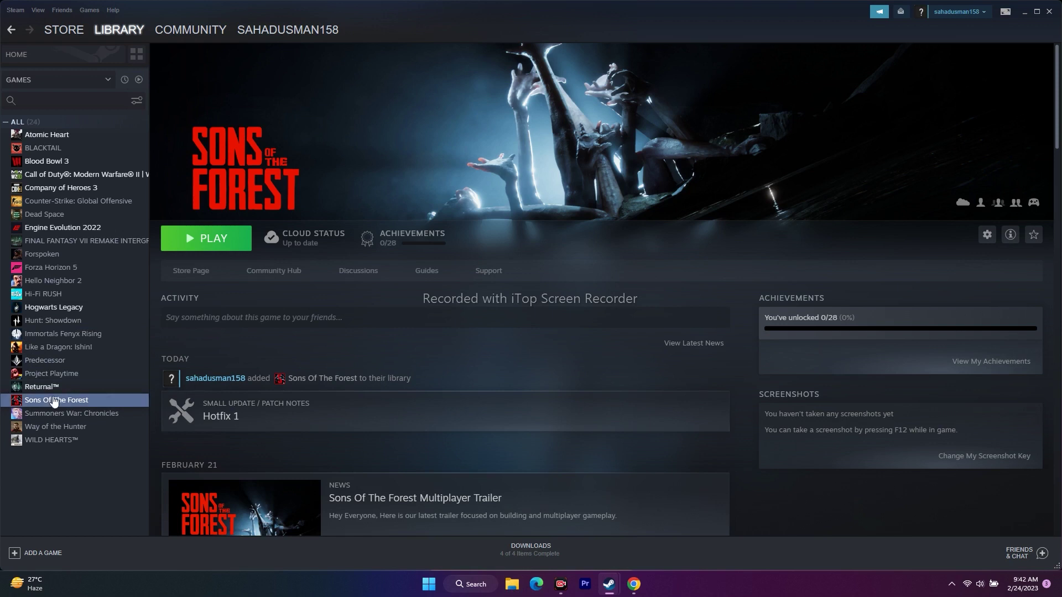
Browse the Sons Of The Forest local files from its Steam properties and look at the options for the SonsOfTheForest application
right_click(75, 403)
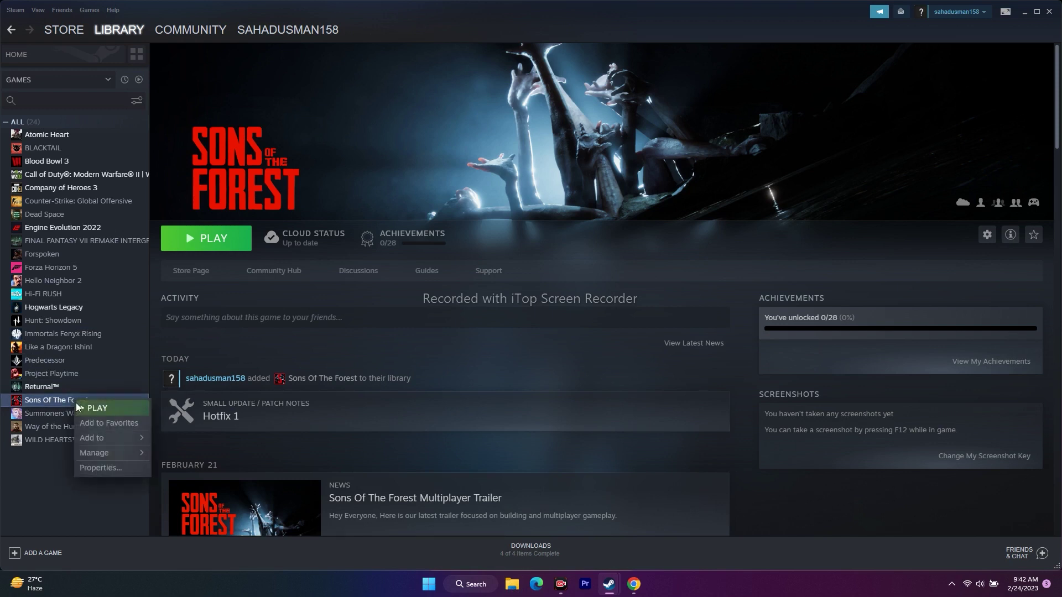
left_click(91, 469)
left_click(351, 221)
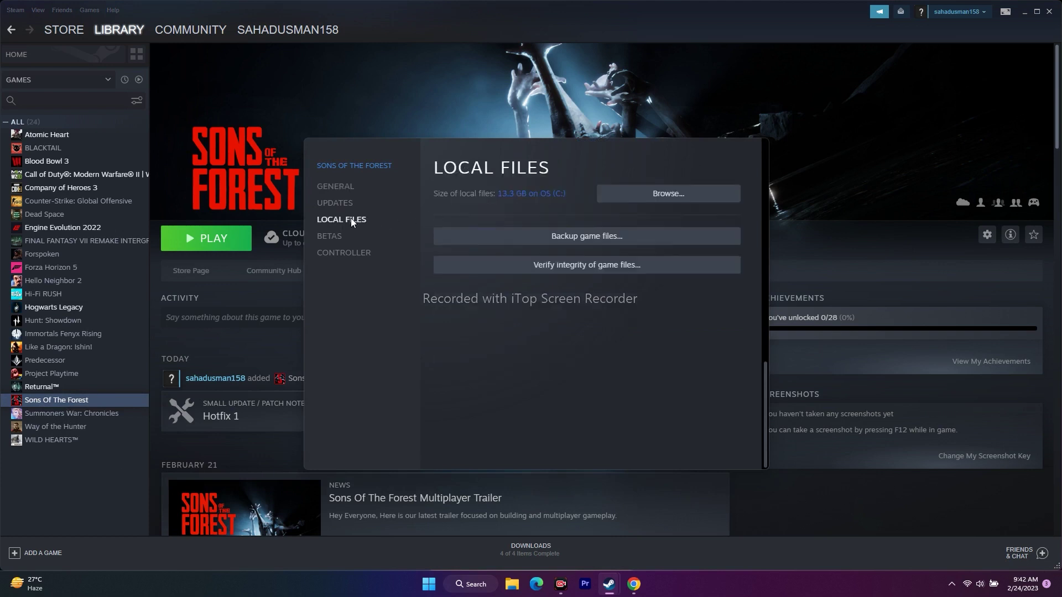
left_click(669, 194)
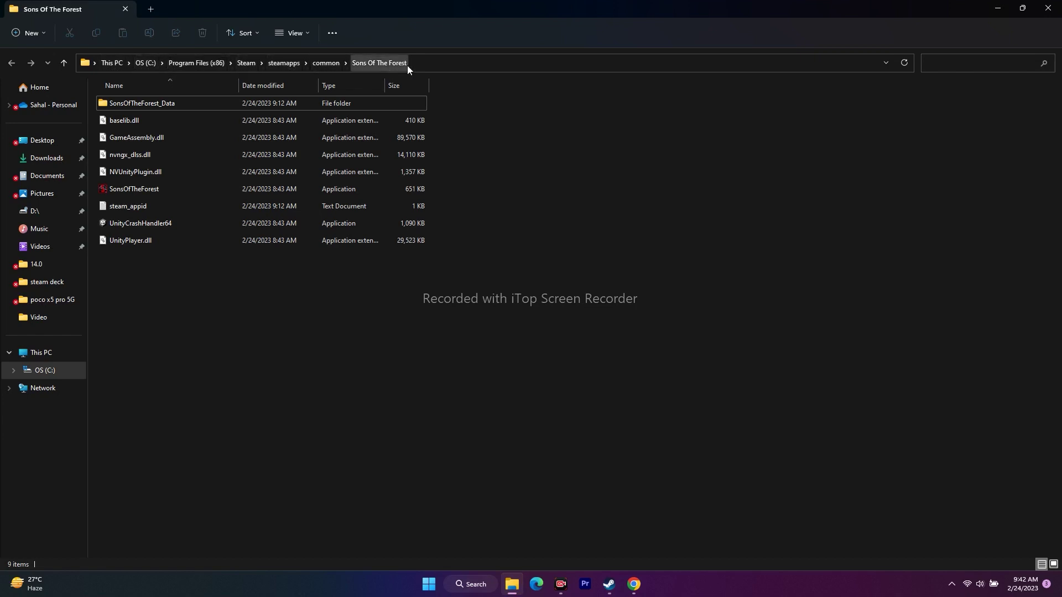
right_click(171, 190)
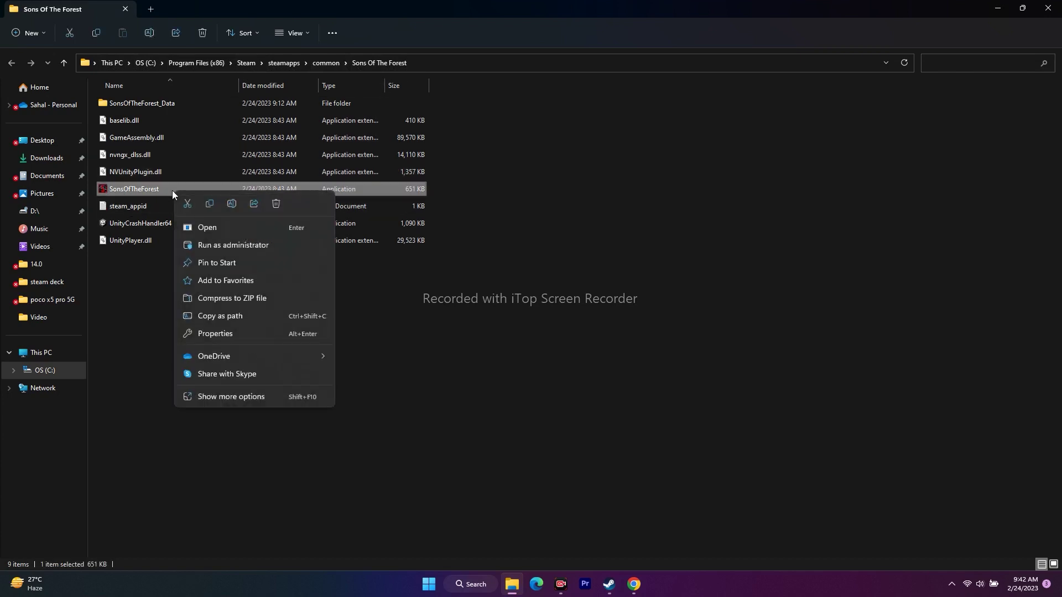
left_click(95, 439)
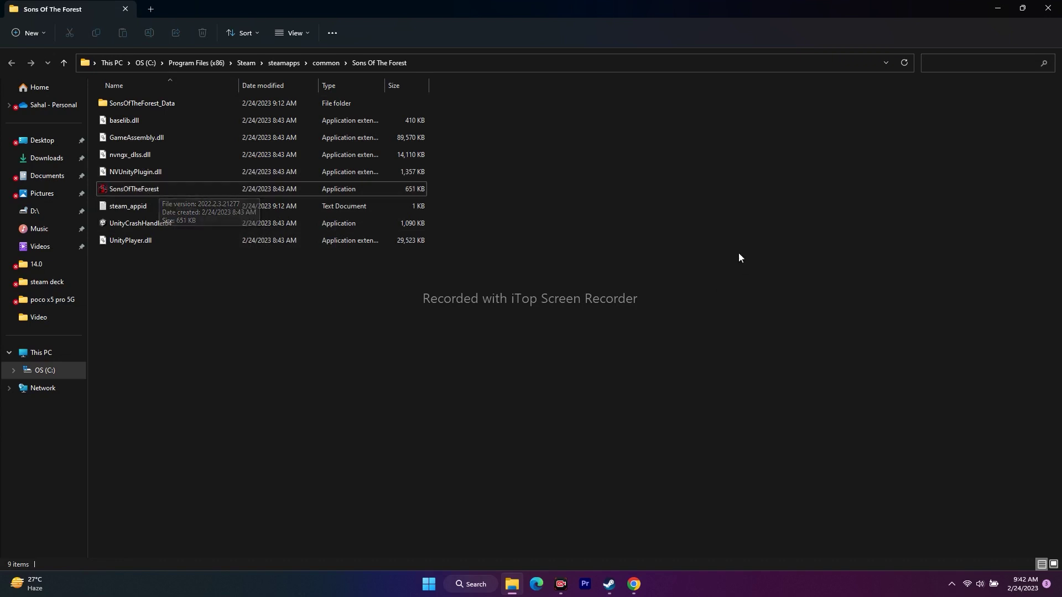
Close the install folder, minimize Steam, and close the game's properties window
left_click(1047, 8)
left_click(752, 140)
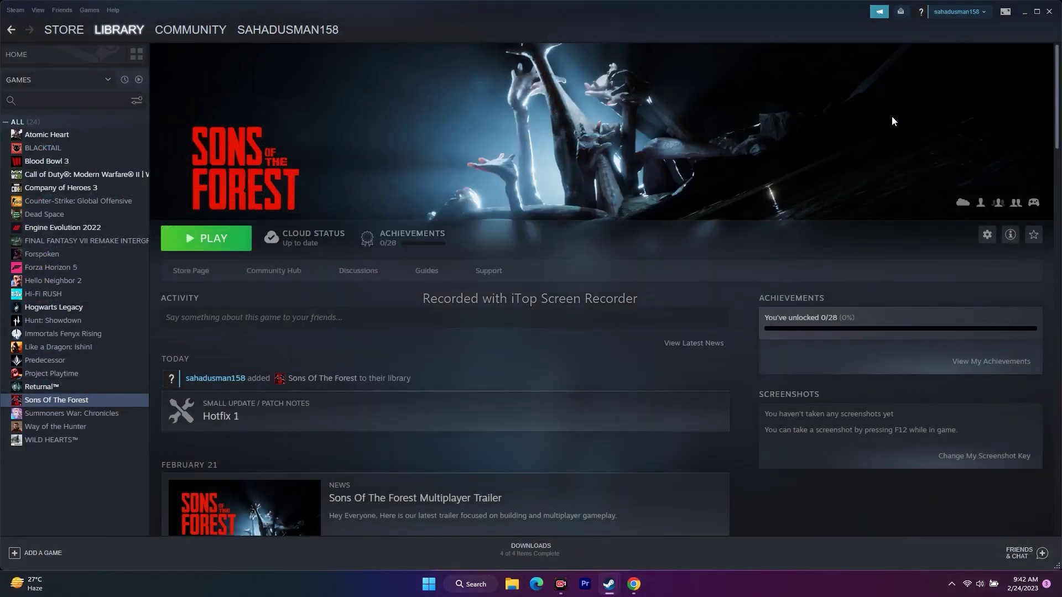
left_click(1024, 11)
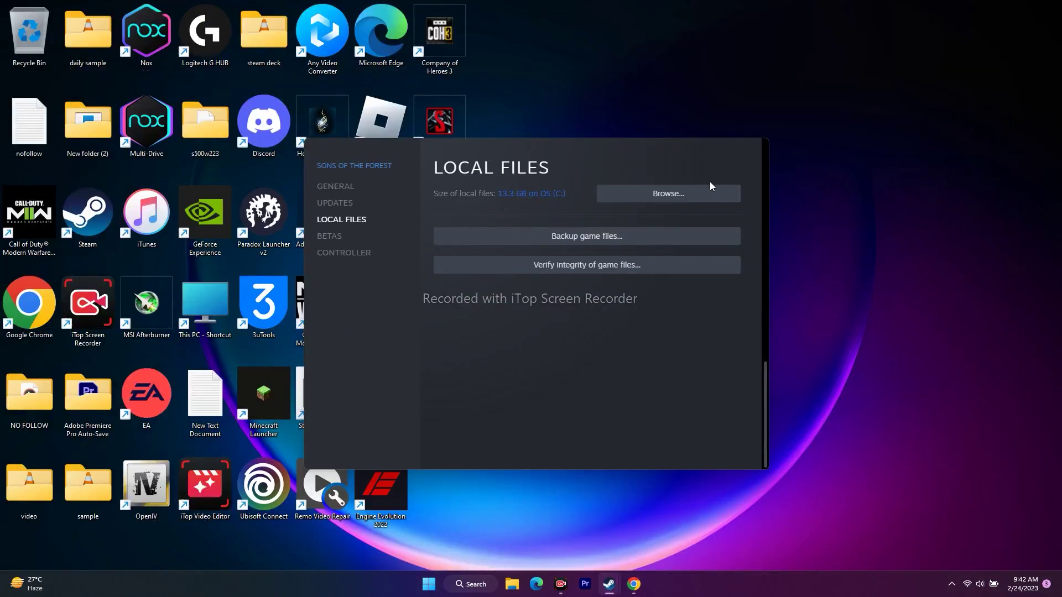
mouse_move(609, 584)
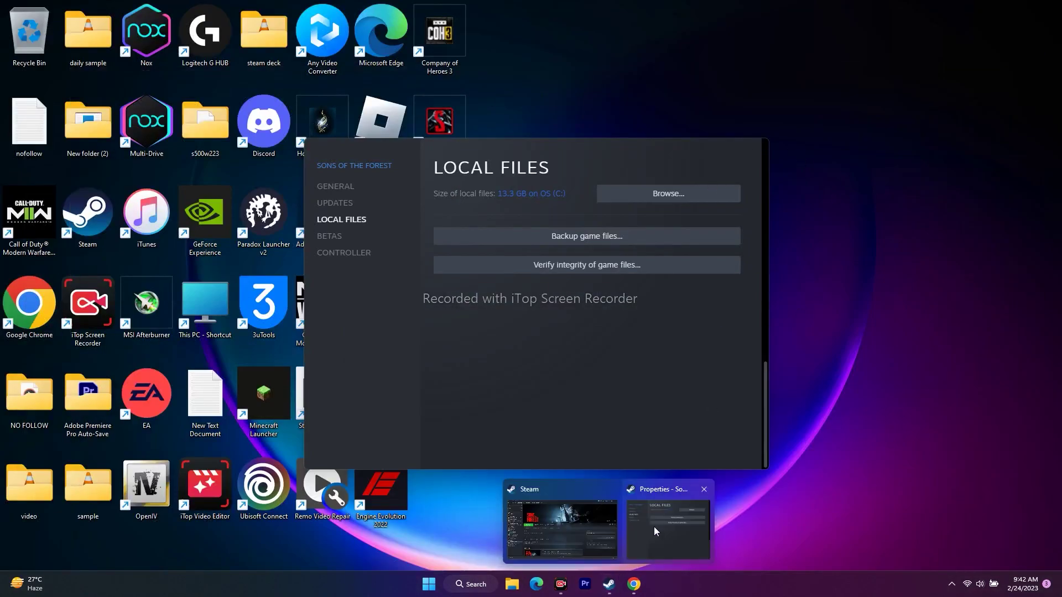
left_click(703, 489)
Open the Program Files (x86) folder on the C: drive in File Explorer
left_click(513, 585)
left_click(72, 356)
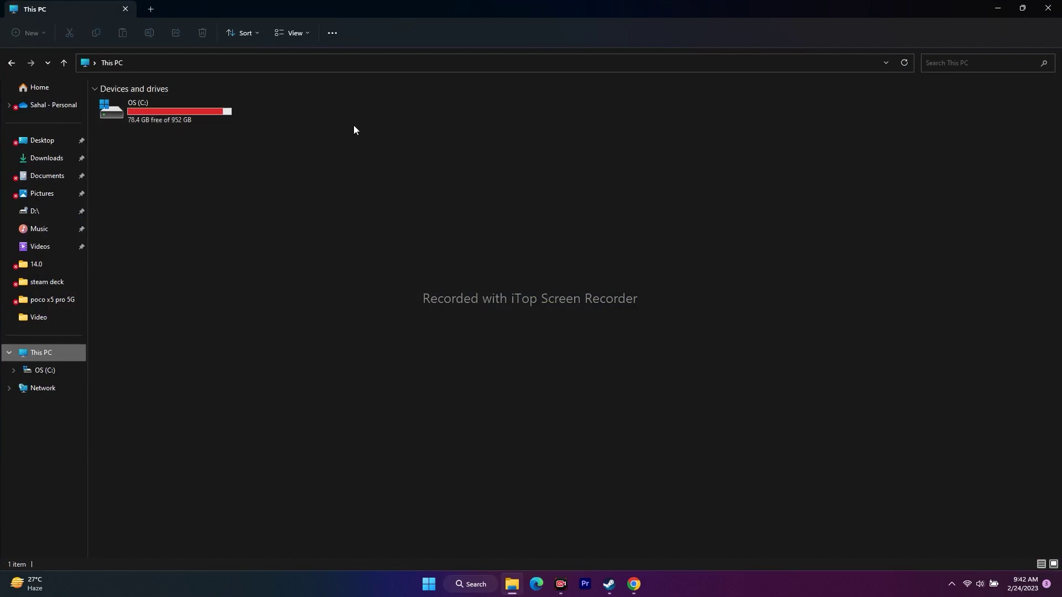
double_click(158, 110)
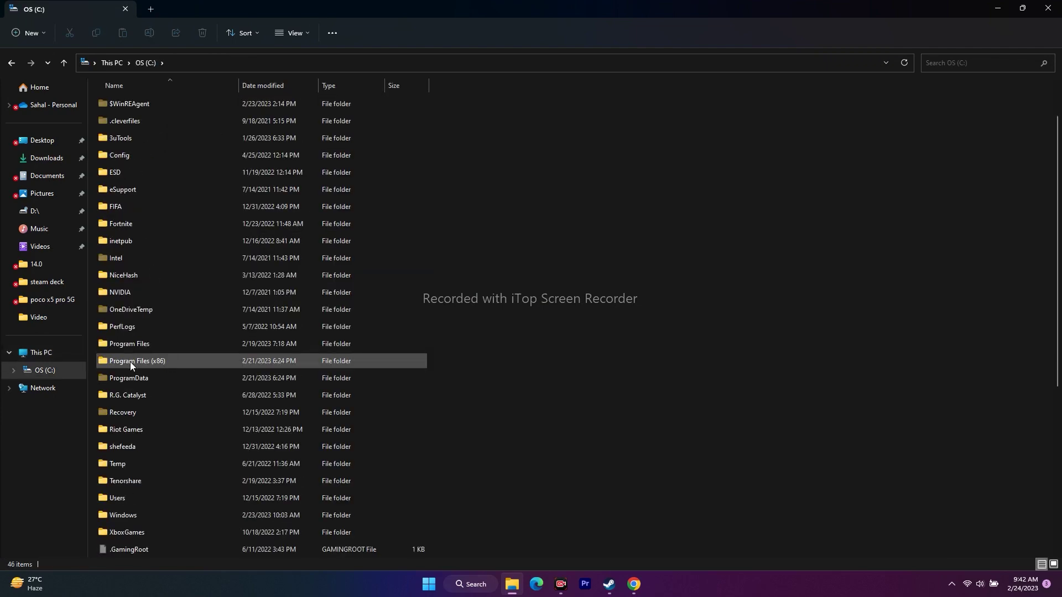
double_click(152, 364)
scroll(181, 288, "down", 8)
scroll(178, 292, "down", 4)
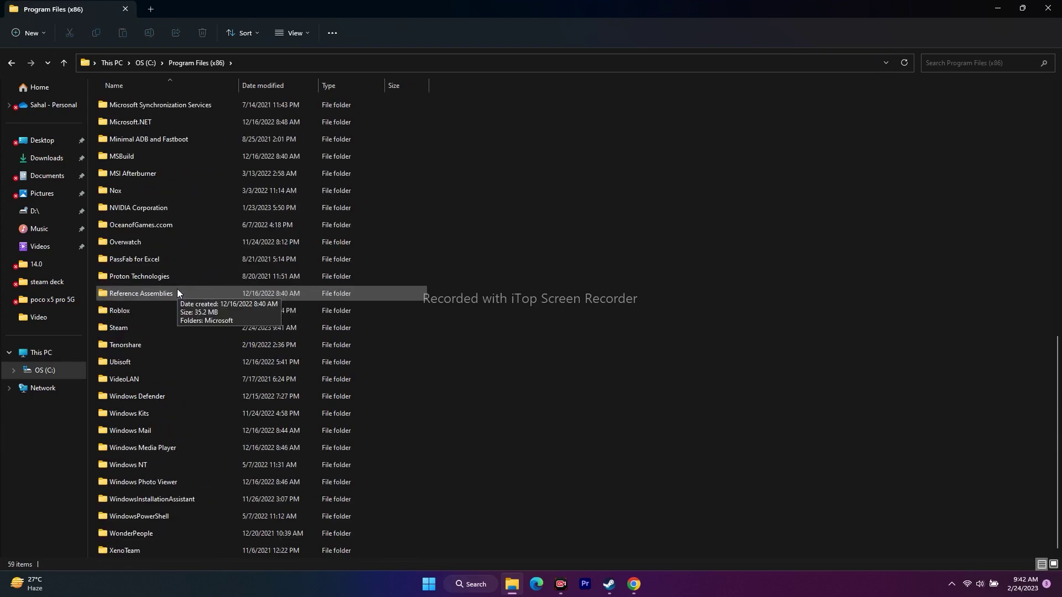
Locate the SonsOfTheForest application under Steam\steamapps\common\Sons Of The Forest, and close the File Explorer window
double_click(143, 329)
scroll(166, 249, "down", 2)
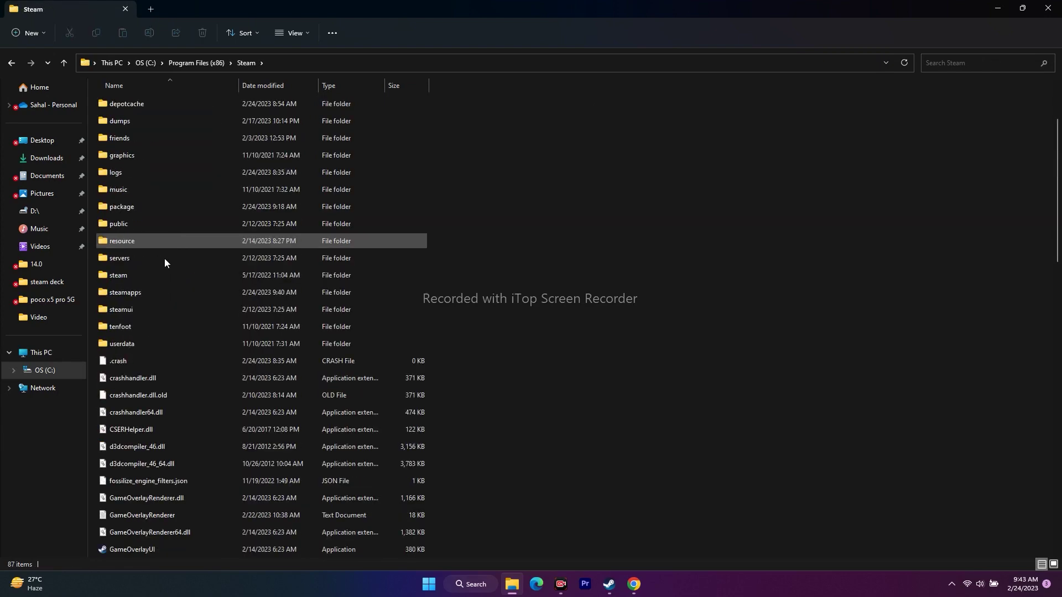
double_click(149, 296)
double_click(144, 105)
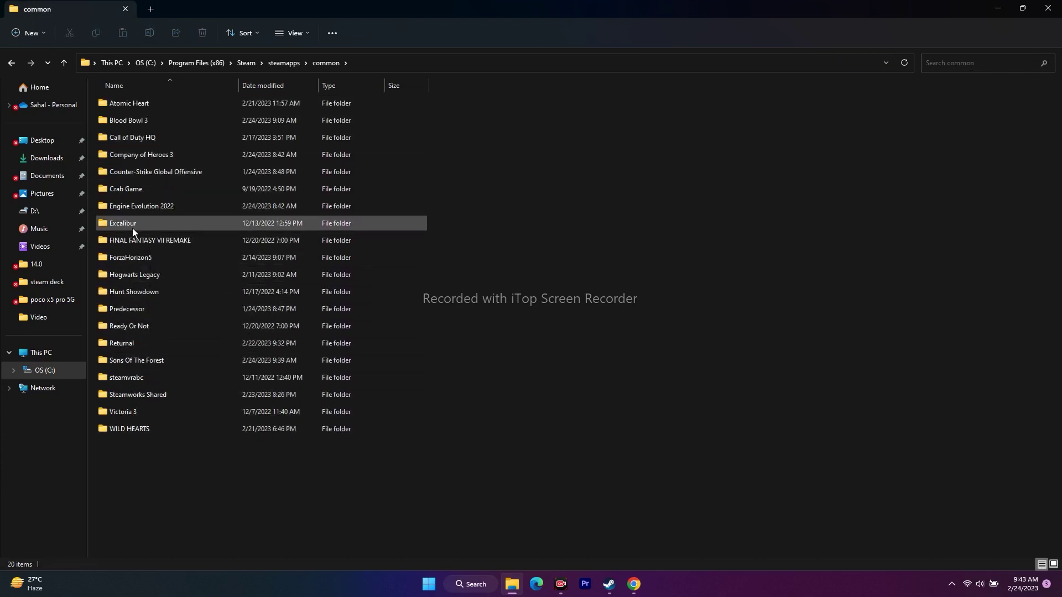
double_click(149, 360)
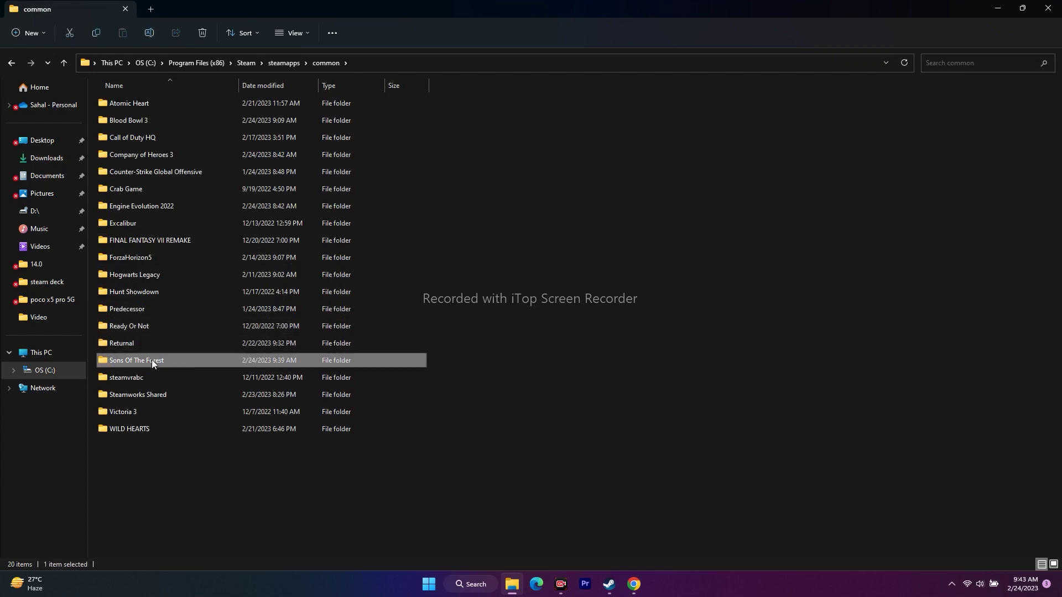
left_click(153, 189)
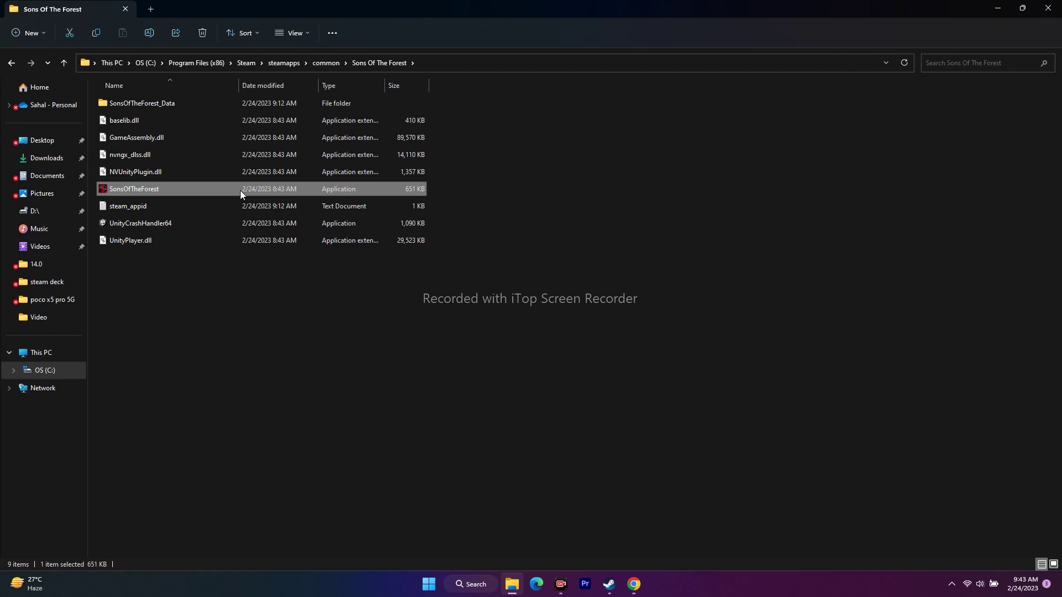
left_click(1047, 8)
Return to Steam and open the Sons Of The Forest install folder from the game's local files properties
left_click(609, 584)
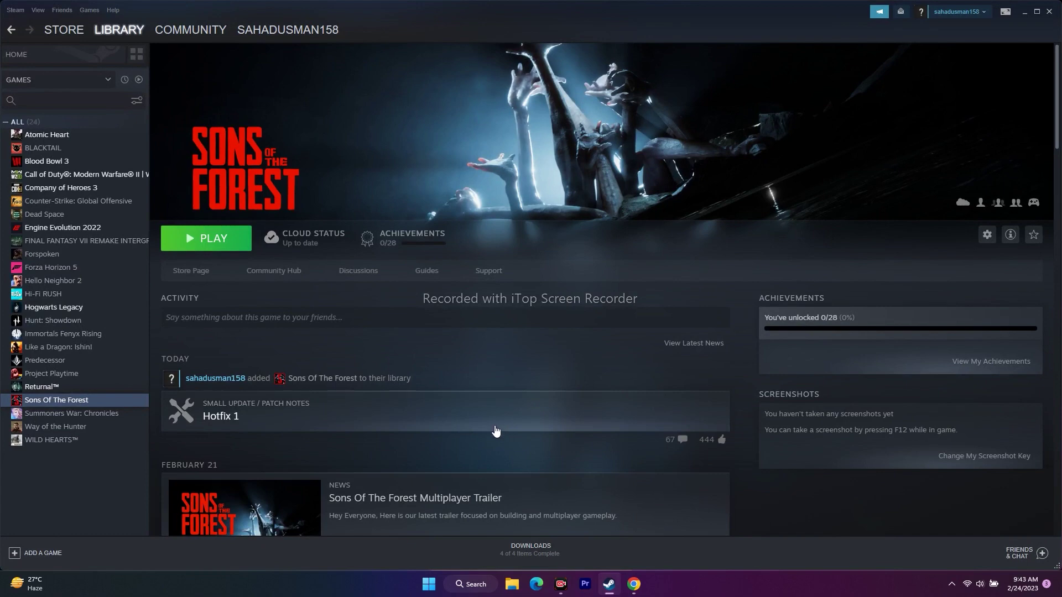
right_click(79, 403)
left_click(100, 466)
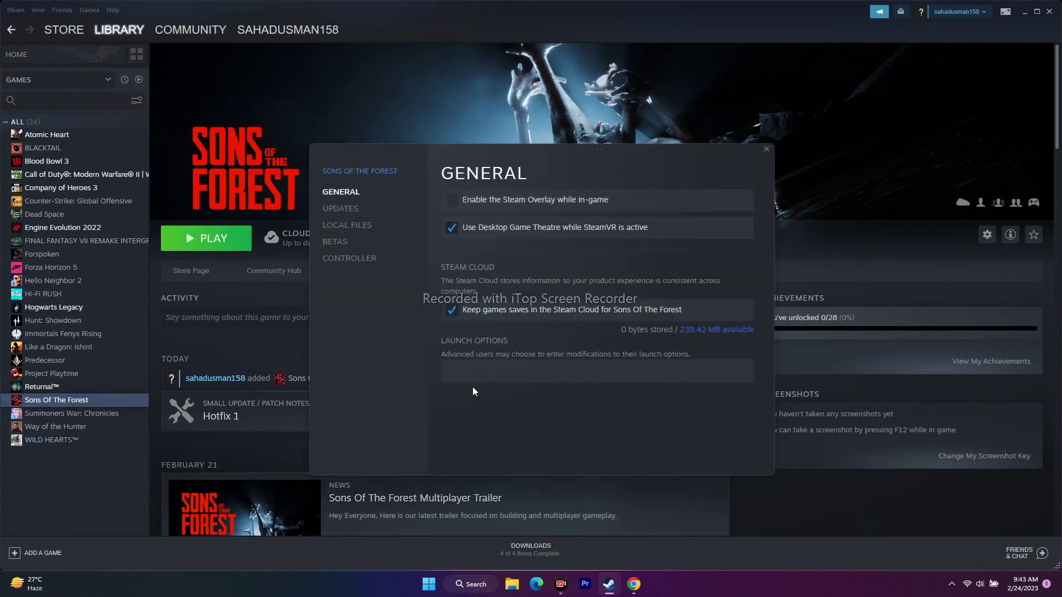
left_click(347, 224)
left_click(681, 200)
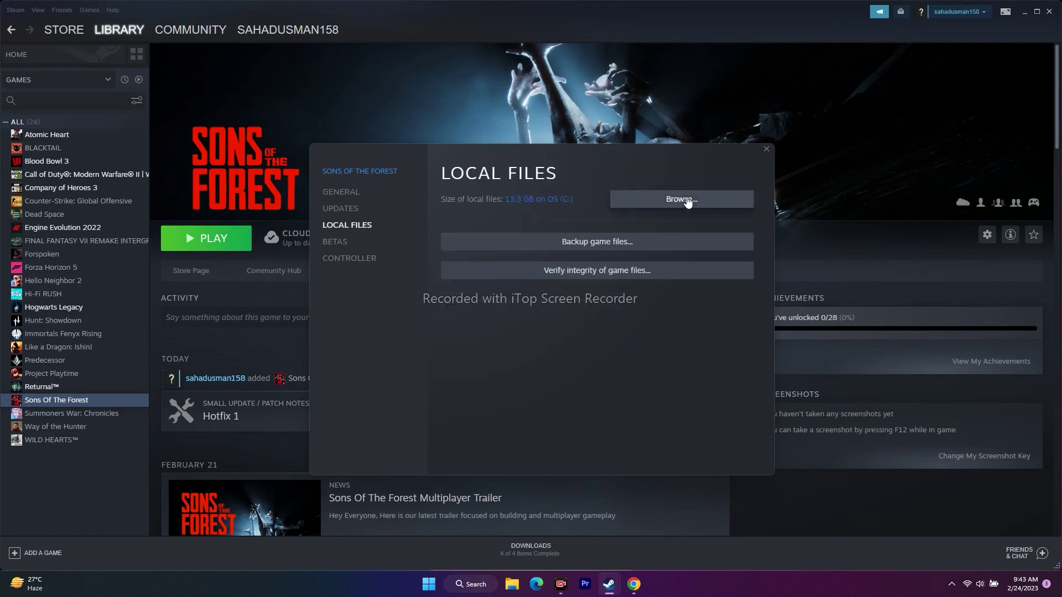
left_click(885, 201)
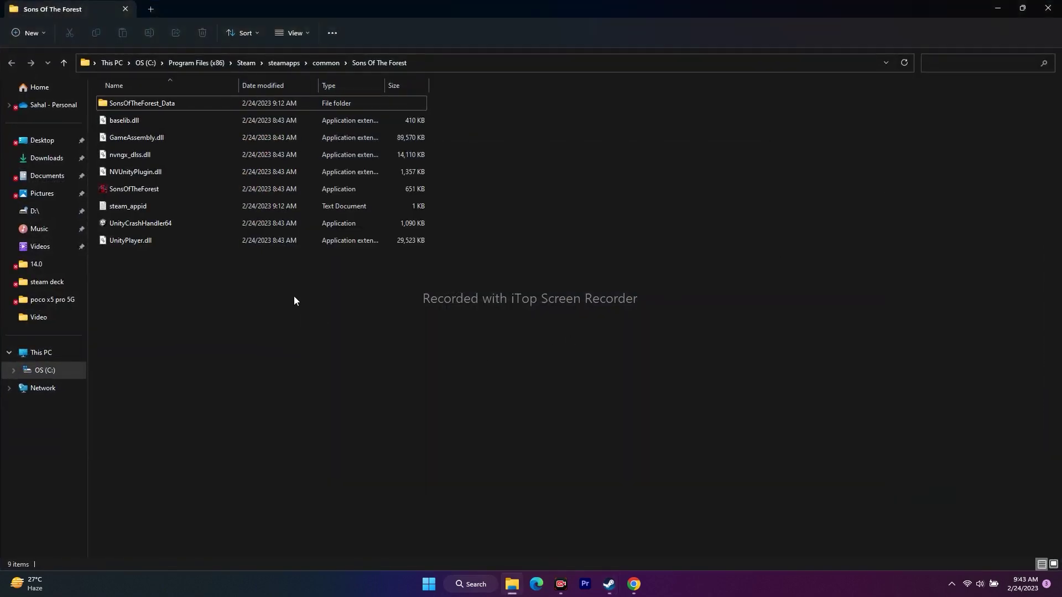
Open the compatibility settings of the SonsOfTheForest application and move the properties window clear of the file list
left_click(136, 189)
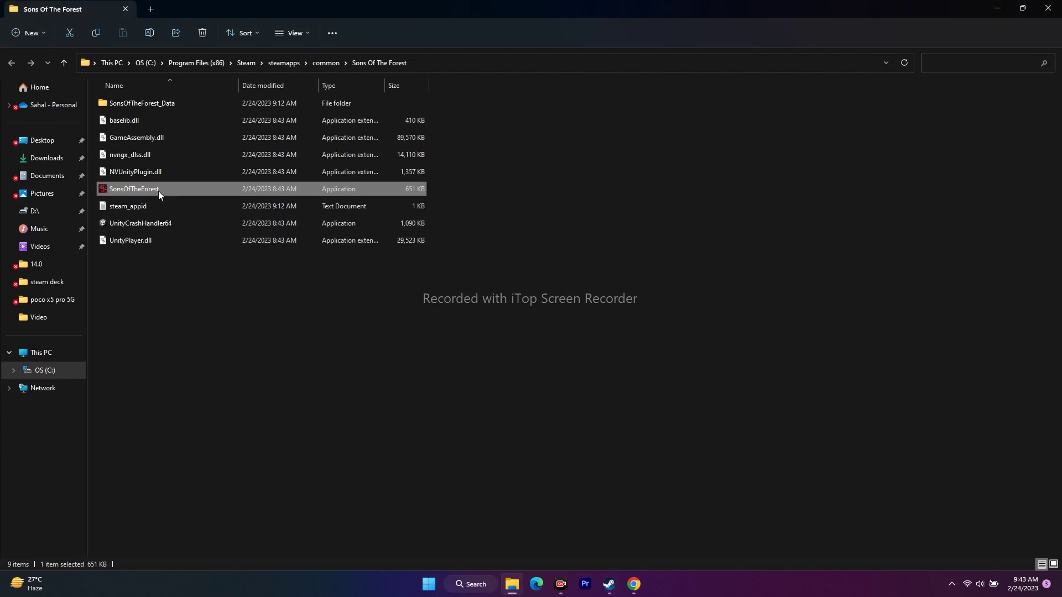
right_click(158, 191)
left_click(195, 397)
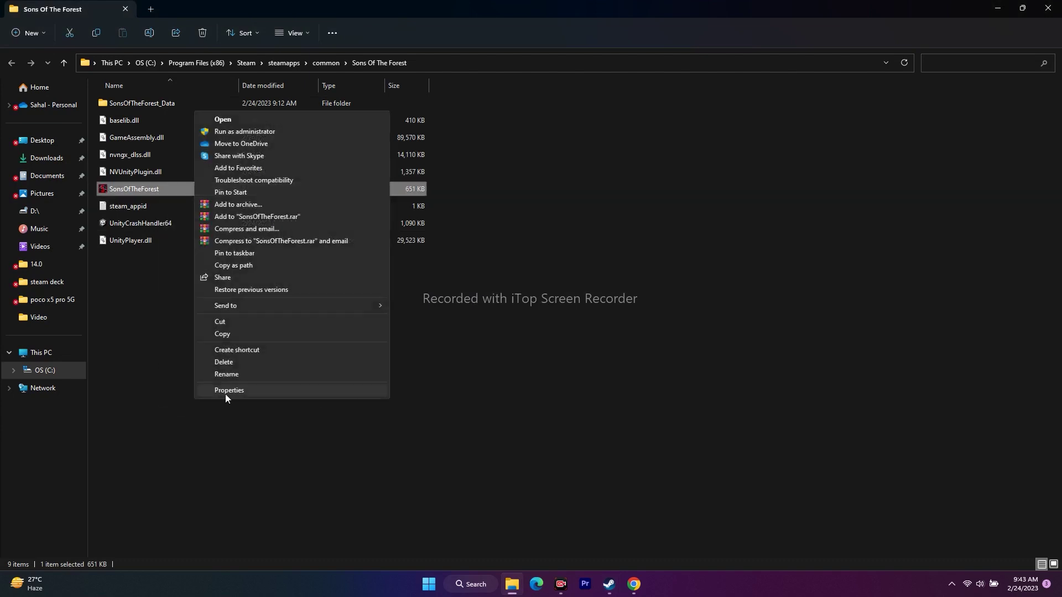
left_click(225, 391)
left_click(258, 289)
left_click_drag(305, 273, 587, 77)
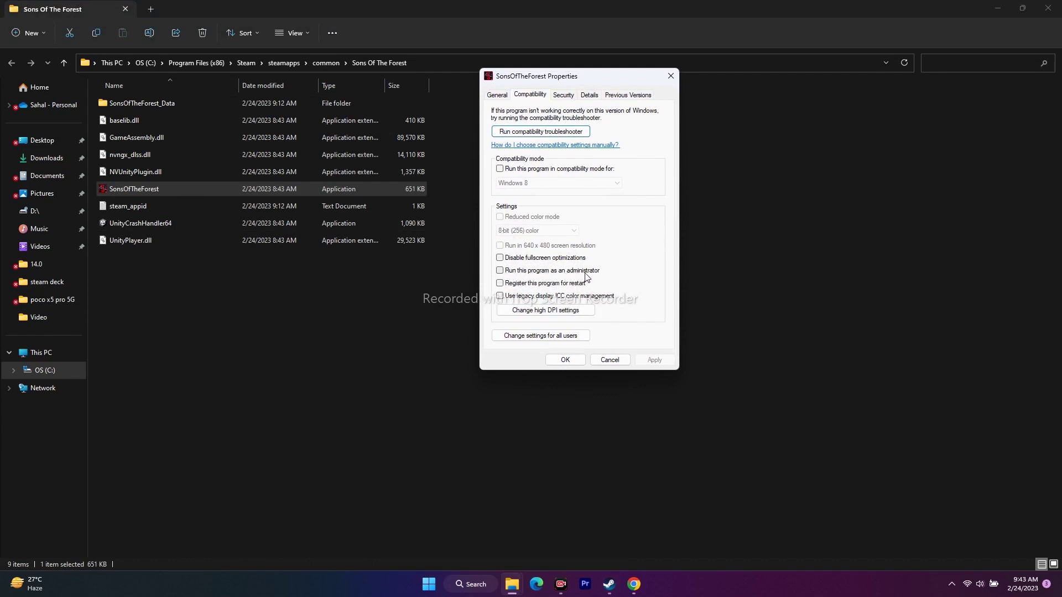
Set the SonsOfTheForest application to run as an administrator, apply the change and close its properties
left_click(500, 271)
left_click(654, 360)
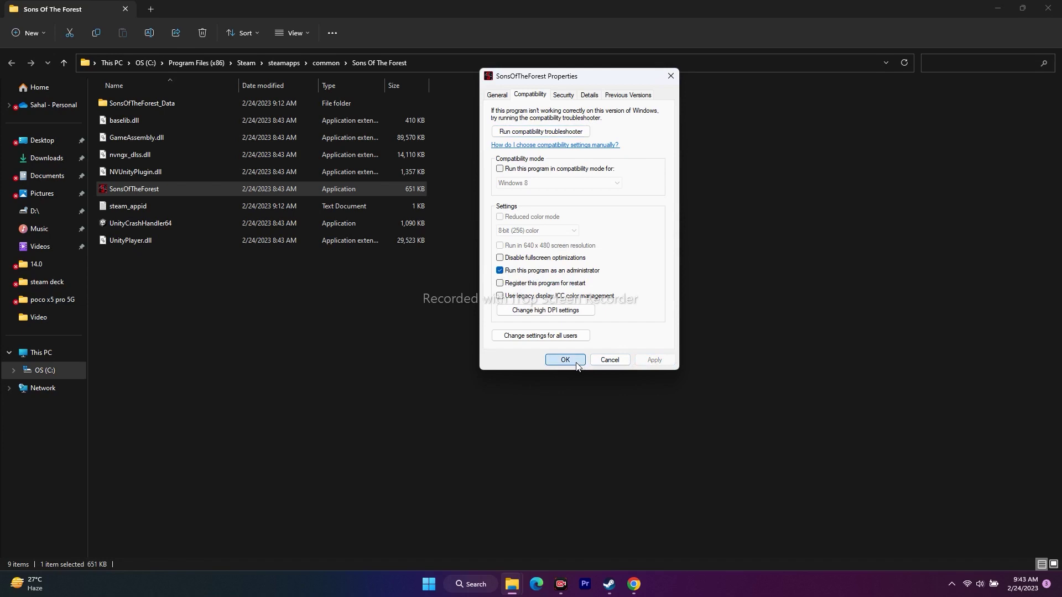
left_click(565, 360)
left_click(533, 279)
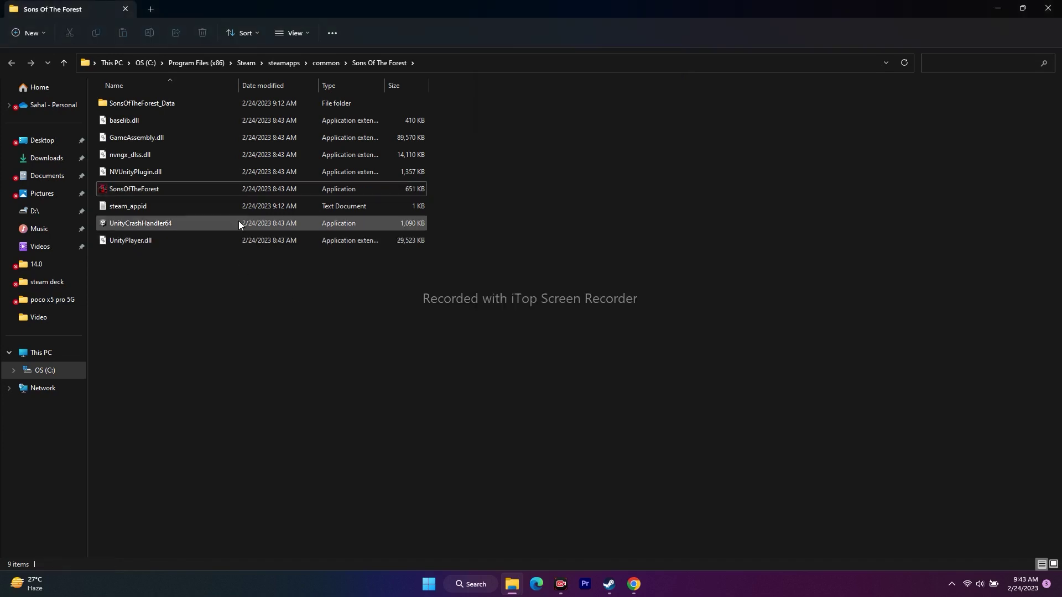
Reopen the properties of the SonsOfTheForest application, move the window clear of the file list and show the compatibility settings
right_click(181, 190)
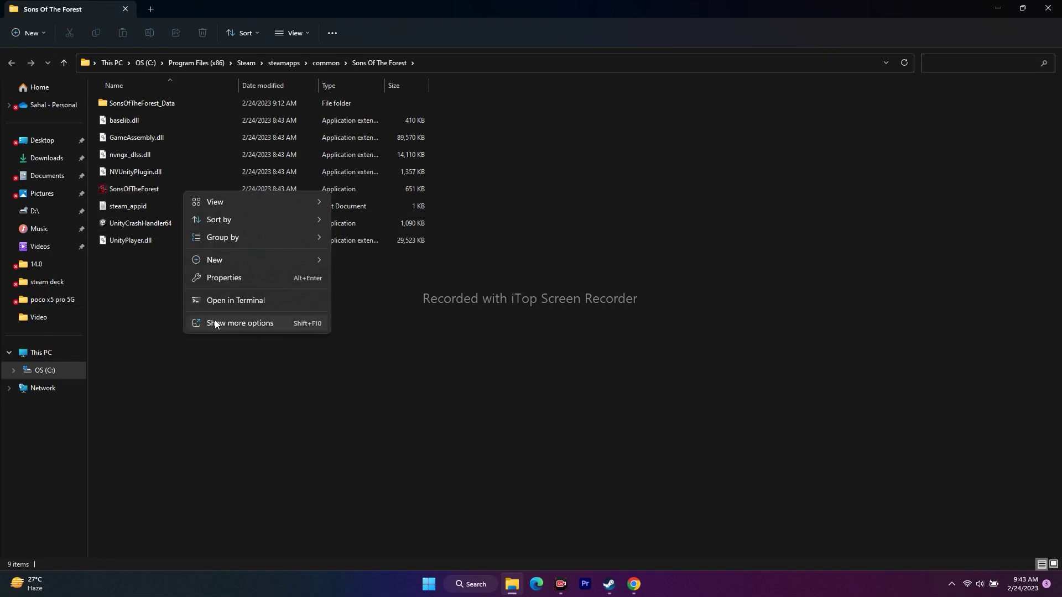
left_click(214, 321)
left_click(165, 191)
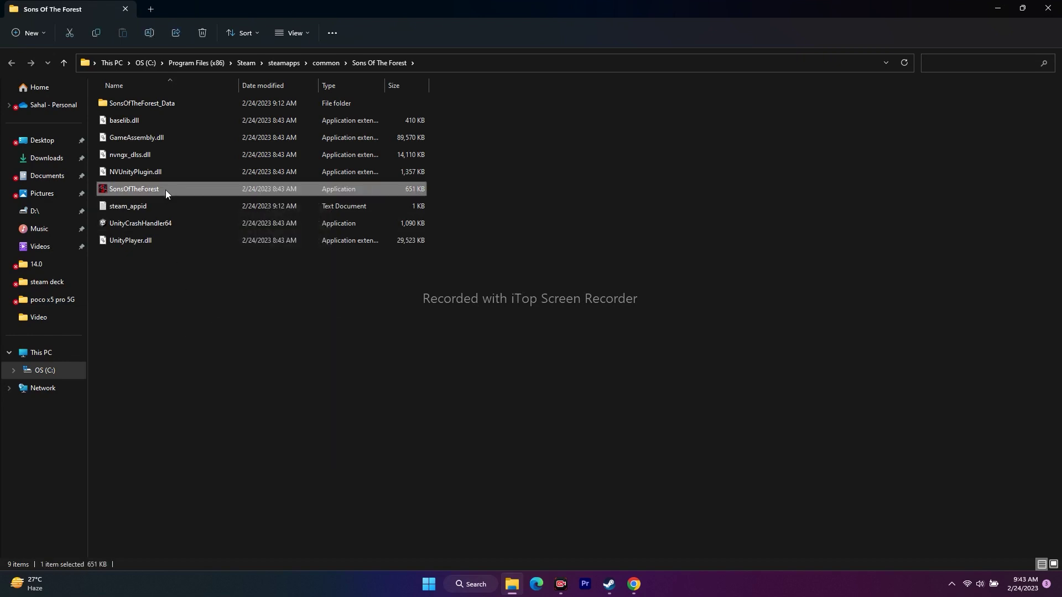
right_click(164, 191)
left_click(154, 188)
right_click(153, 188)
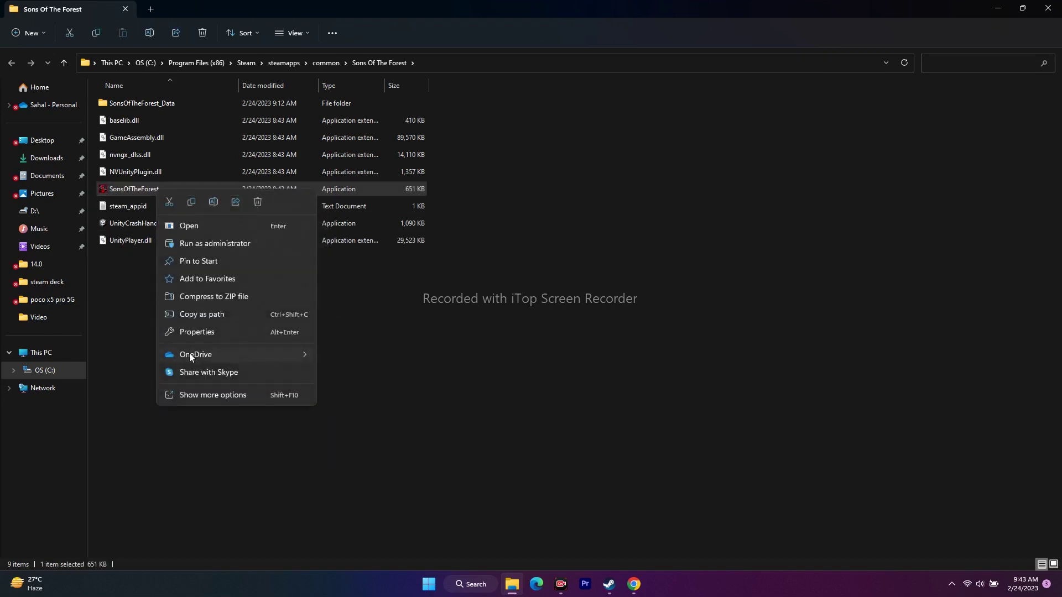
left_click(194, 394)
left_click(241, 386)
left_click_drag(339, 269, 681, 138)
left_click(593, 157)
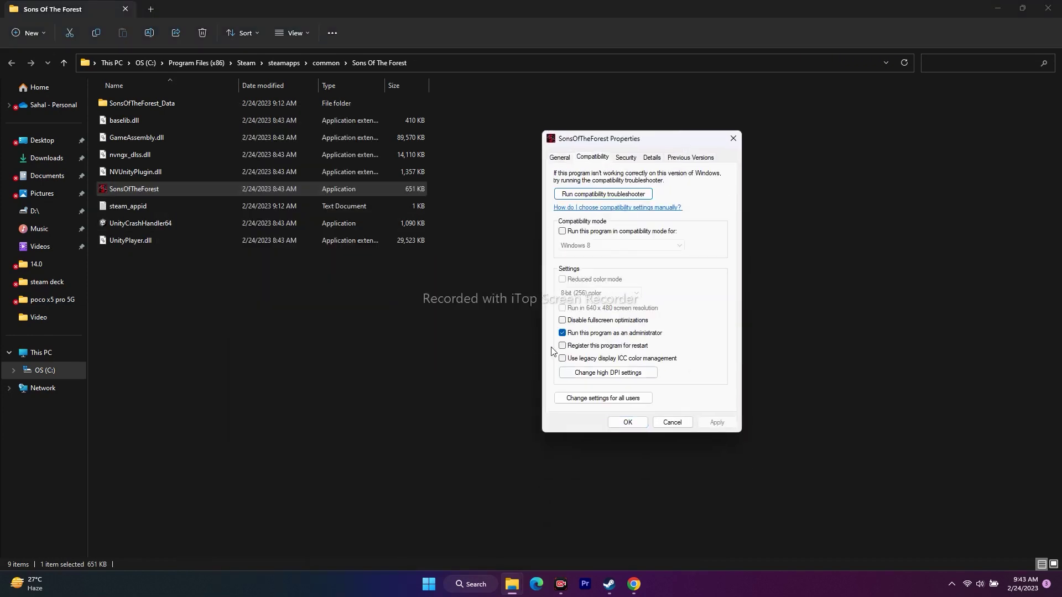
Disable fullscreen optimizations for SonsOfTheForest, apply and confirm the change, and close the game folder
left_click(563, 321)
left_click(569, 324)
left_click(717, 422)
left_click(628, 423)
left_click(1048, 8)
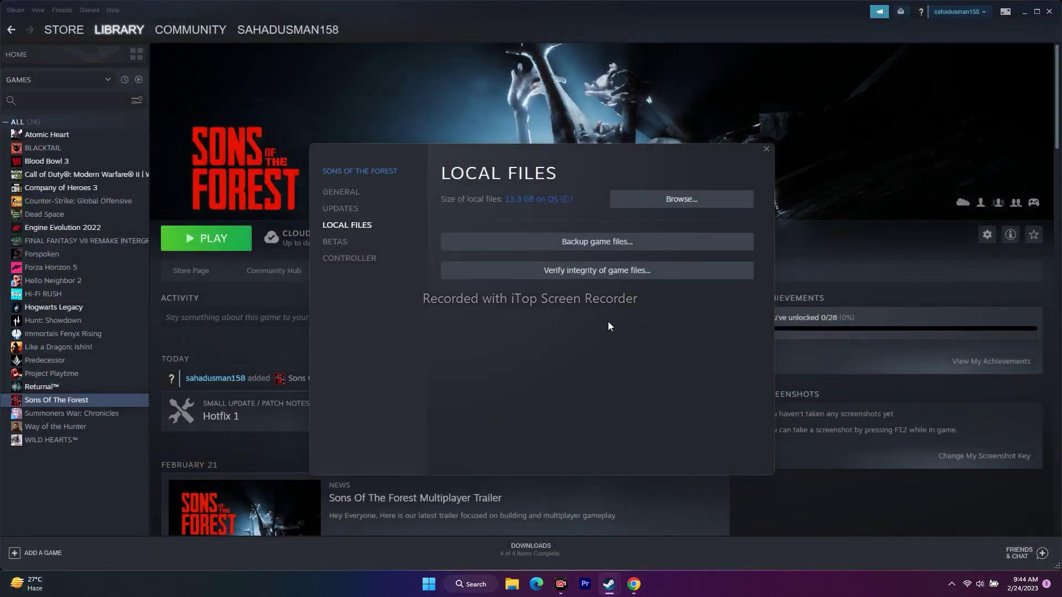
Close the game's properties in Steam, minimize Steam and open the Windows Graphics settings
left_click(766, 150)
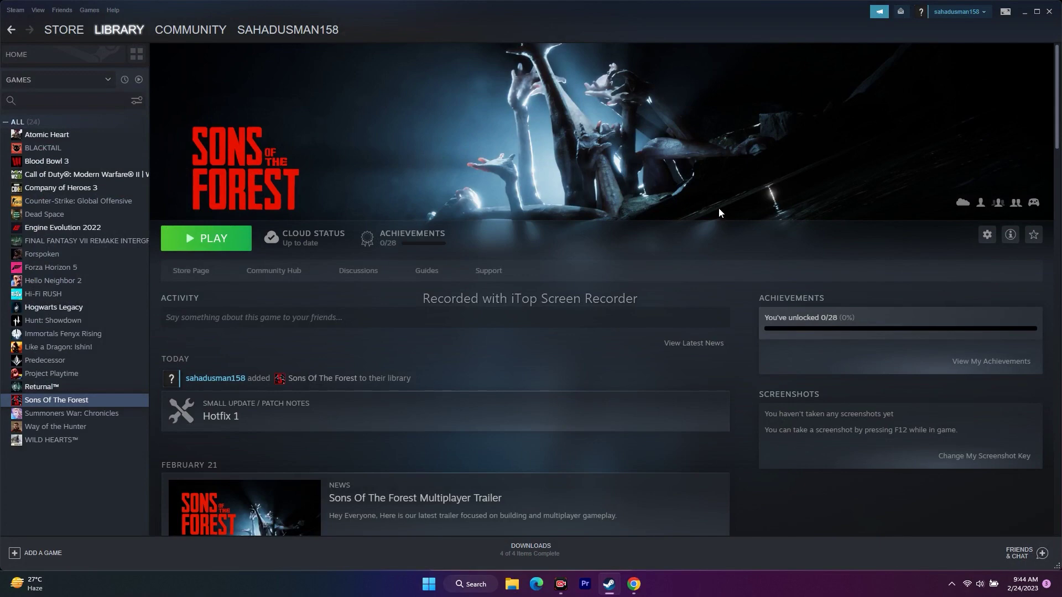
left_click(1024, 12)
left_click(468, 583)
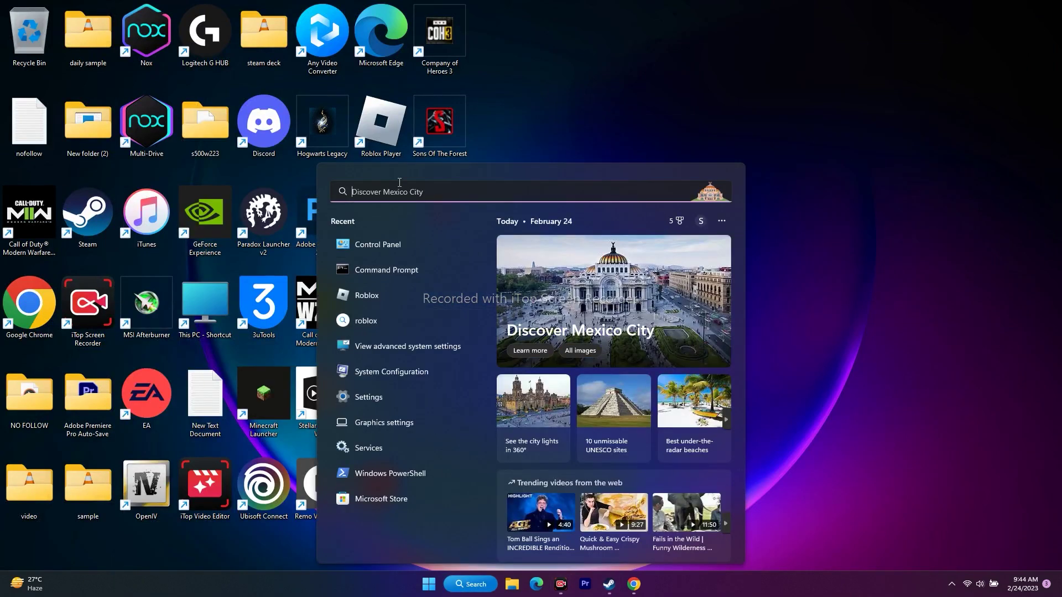
type("GRAphics settings")
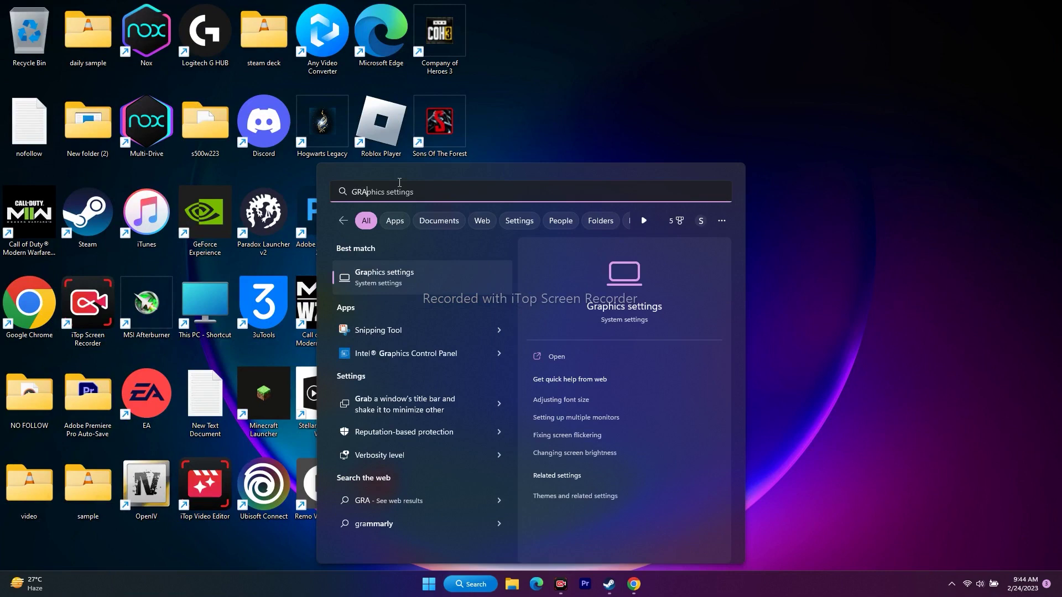
left_click(394, 270)
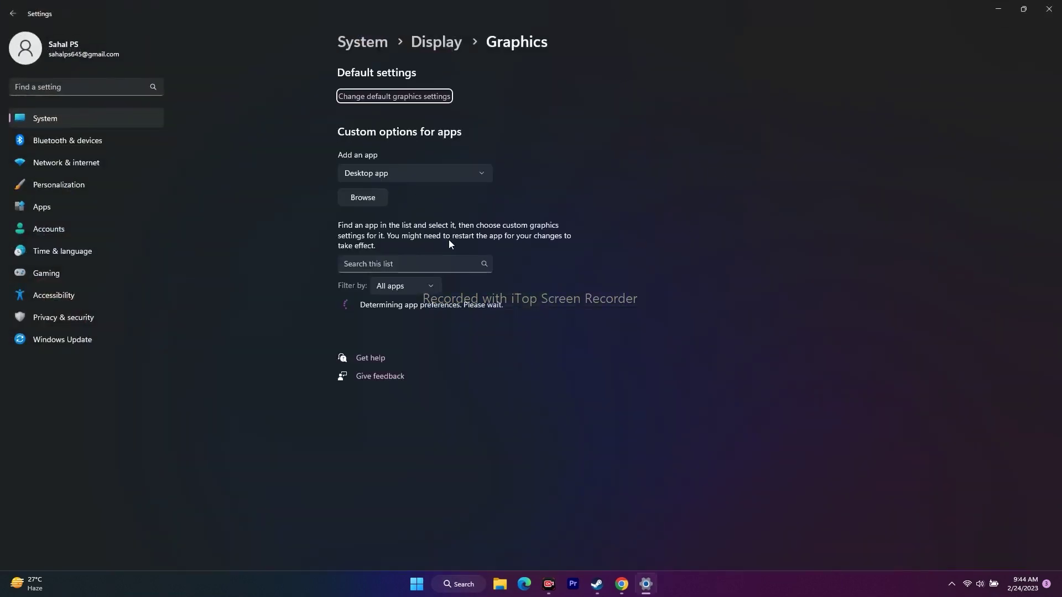
Check the custom graphics app list, start adding a desktop app and browse to Program Files (x86) on the C: drive
scroll(833, 229, "down", 3)
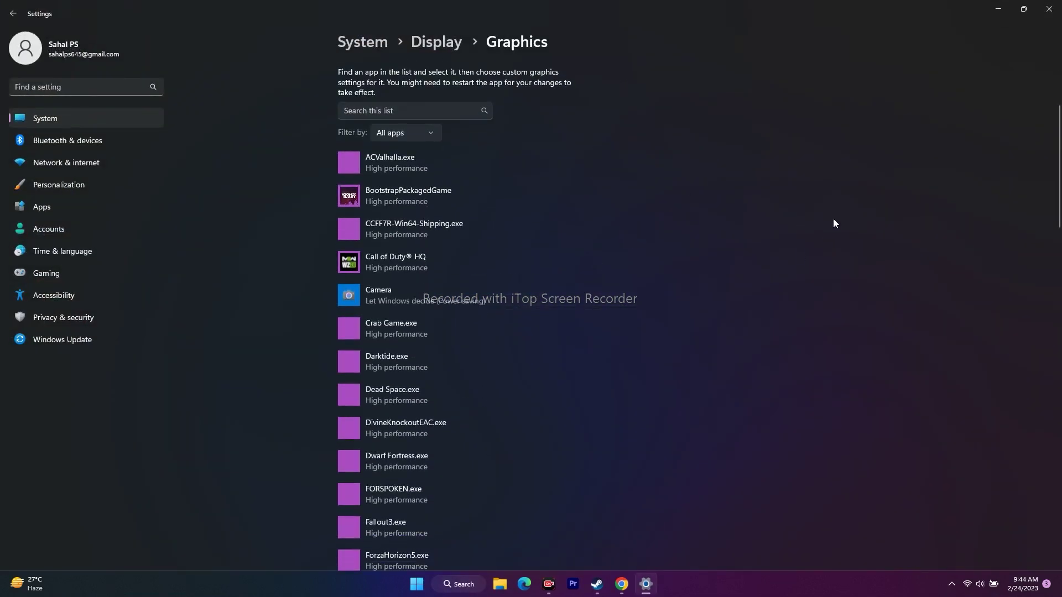
scroll(834, 223, "down", 18)
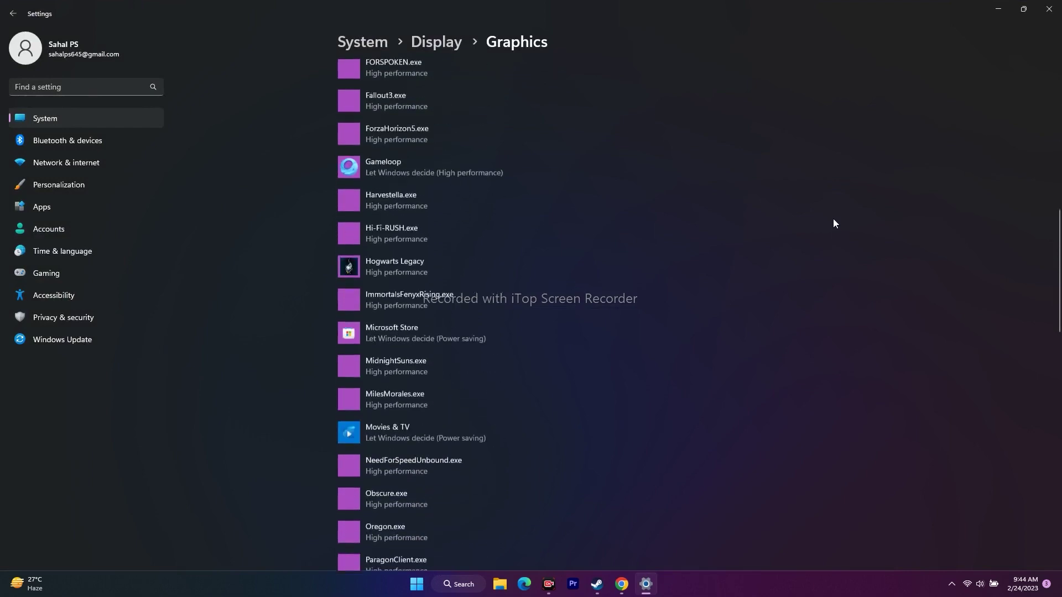
scroll(834, 222, "down", 5)
scroll(832, 223, "up", 20)
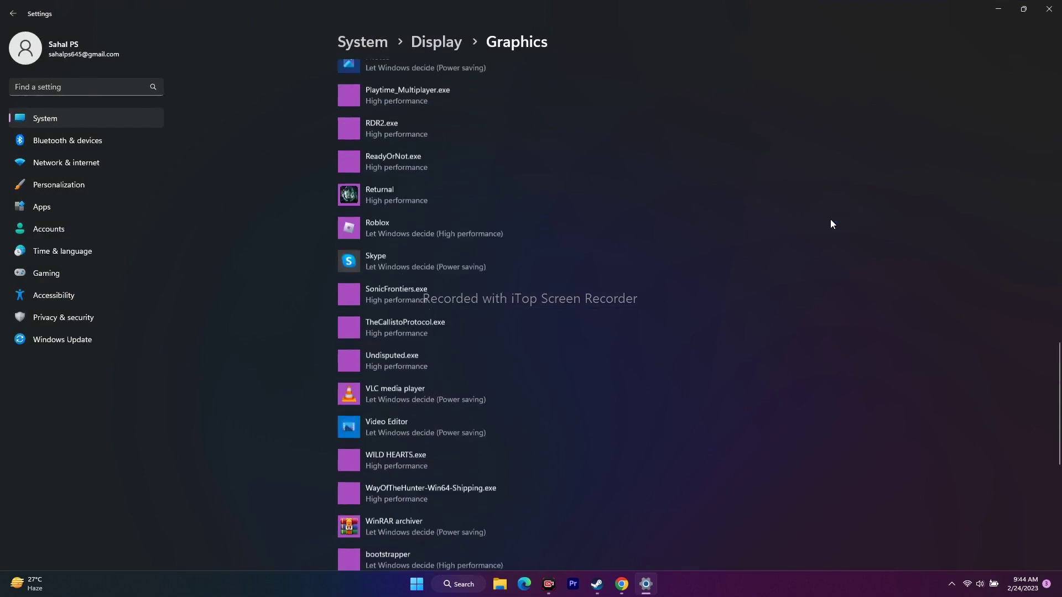
scroll(831, 224, "up", 1)
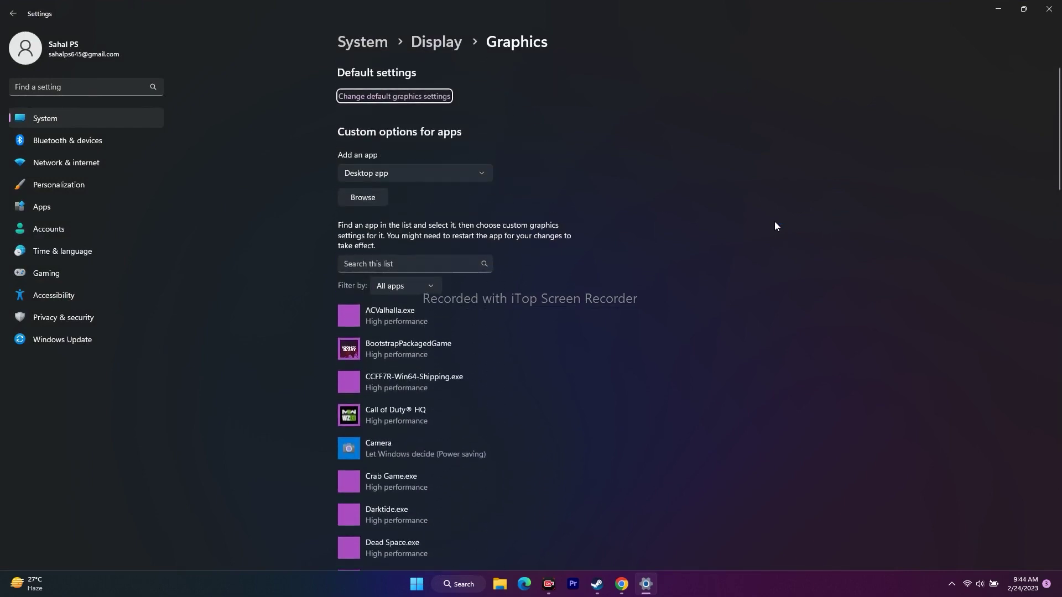
left_click(366, 196)
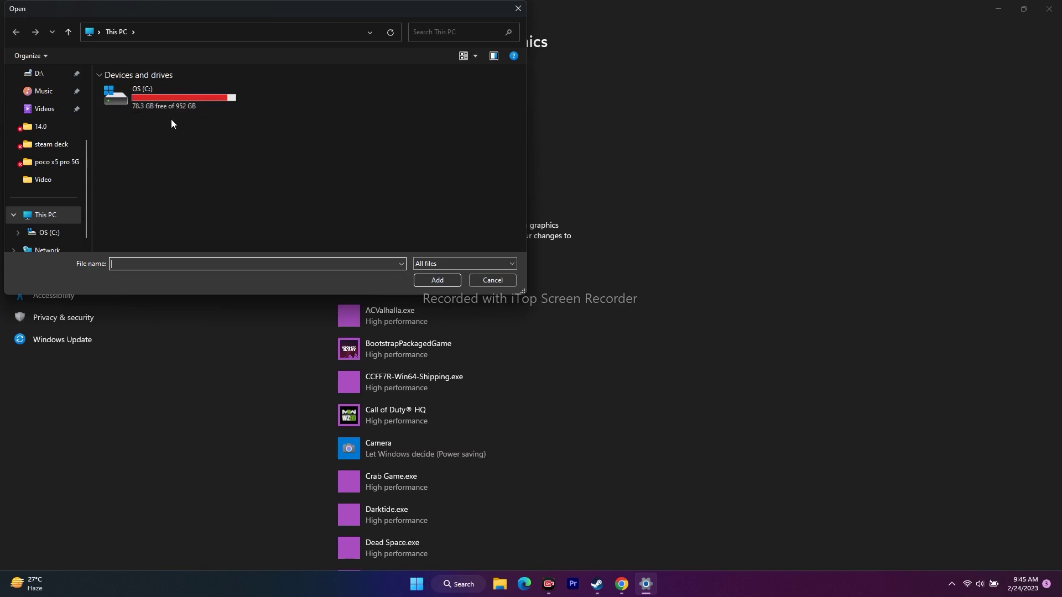
double_click(147, 103)
scroll(158, 166, "down", 5)
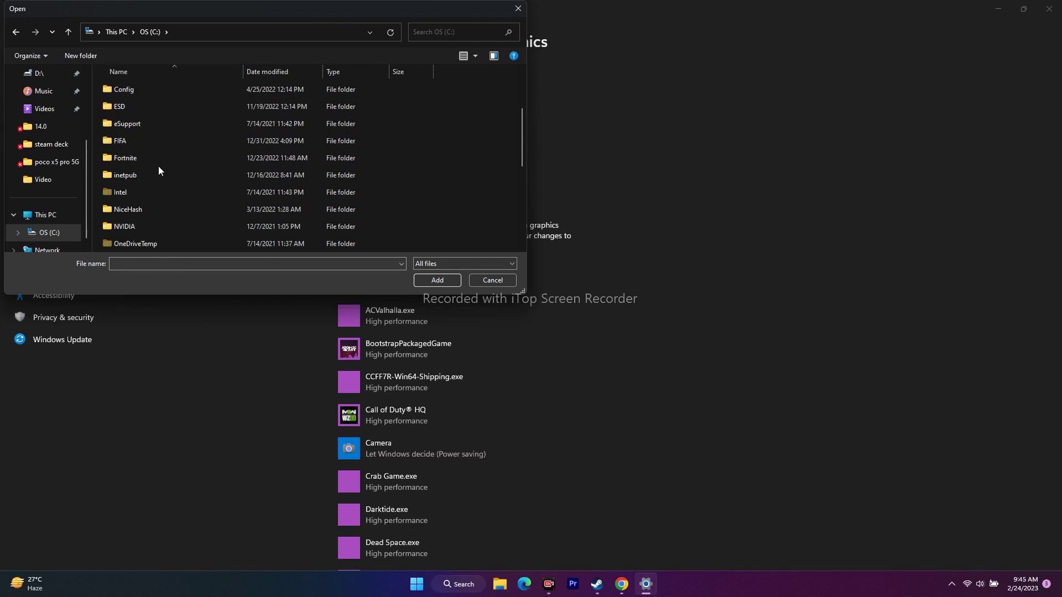
double_click(167, 142)
Browse from Program Files (x86) to the Steam\steamapps\common folder in the app selection dialog
scroll(194, 136, "down", 4)
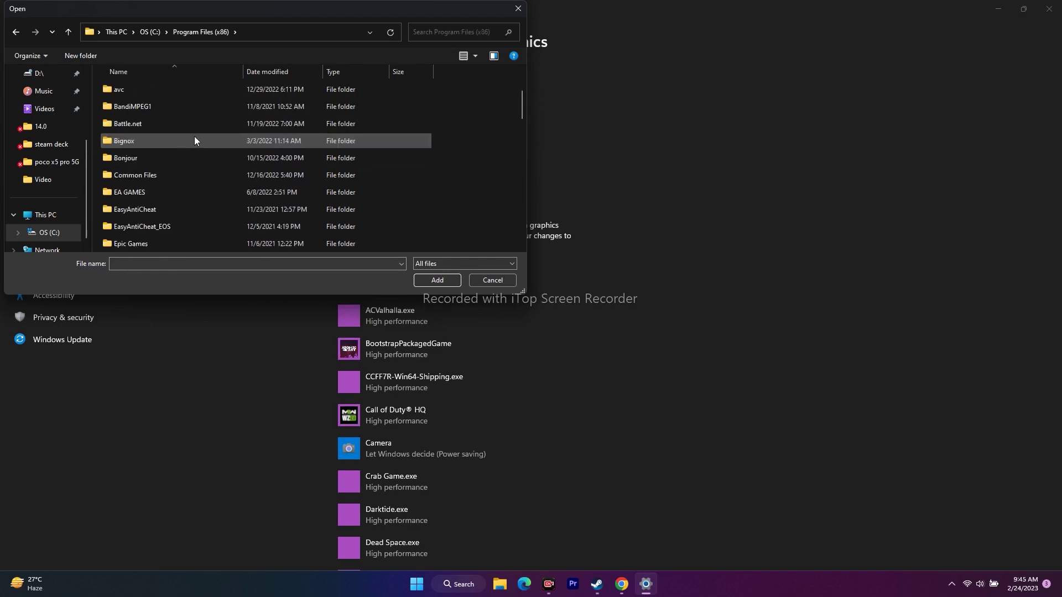
scroll(160, 172, "down", 6)
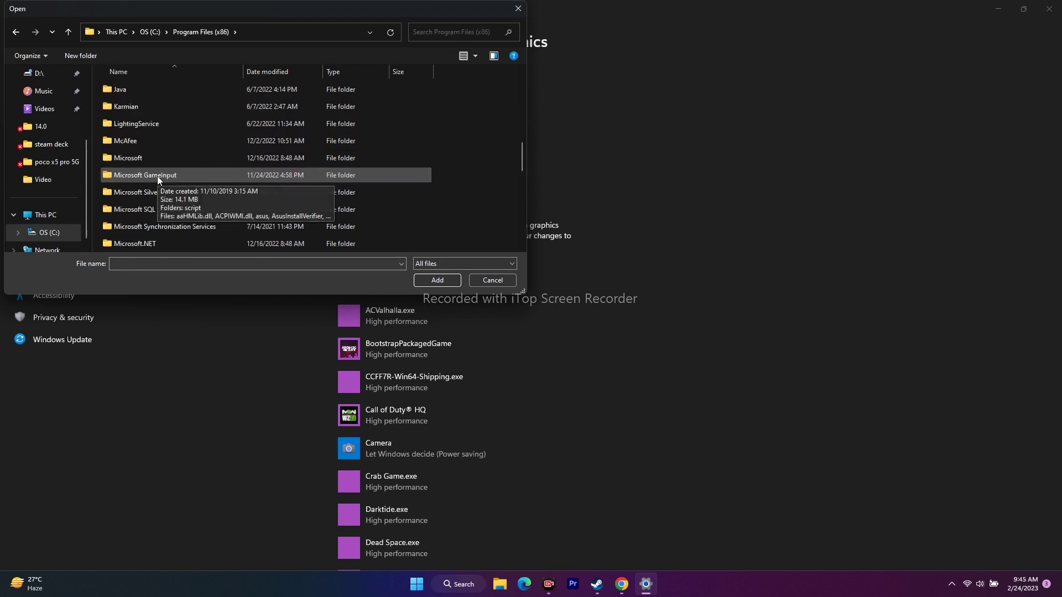
scroll(155, 184, "down", 3)
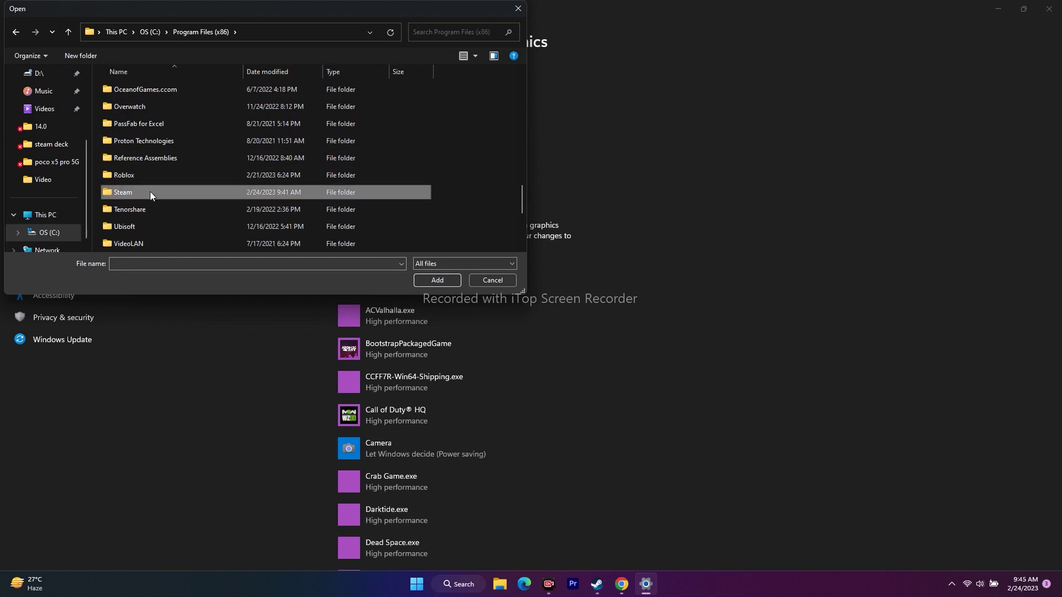
double_click(150, 191)
scroll(174, 134, "down", 3)
scroll(166, 145, "down", 1)
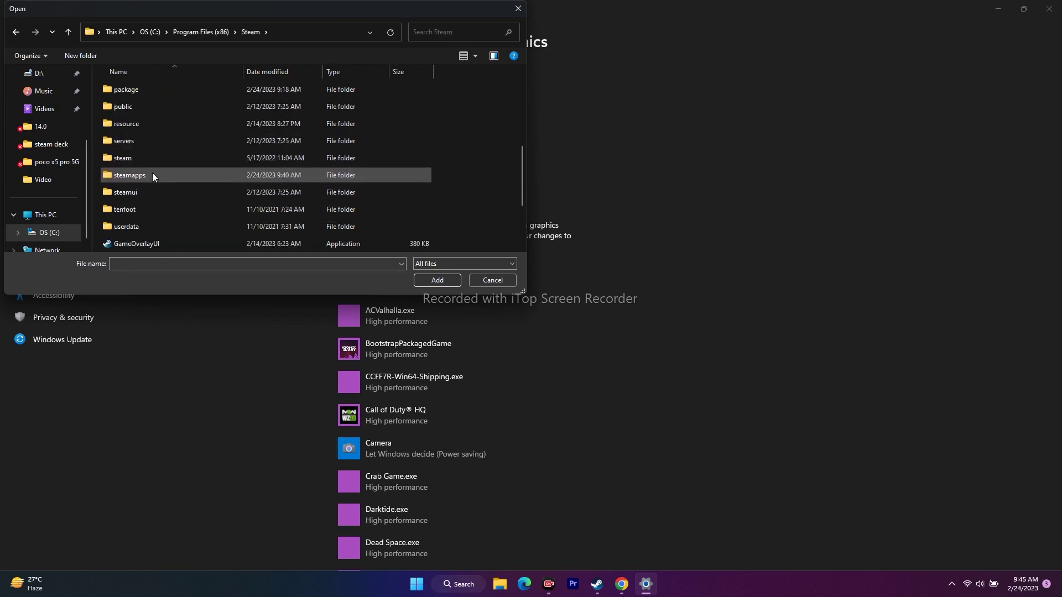
double_click(152, 172)
double_click(143, 89)
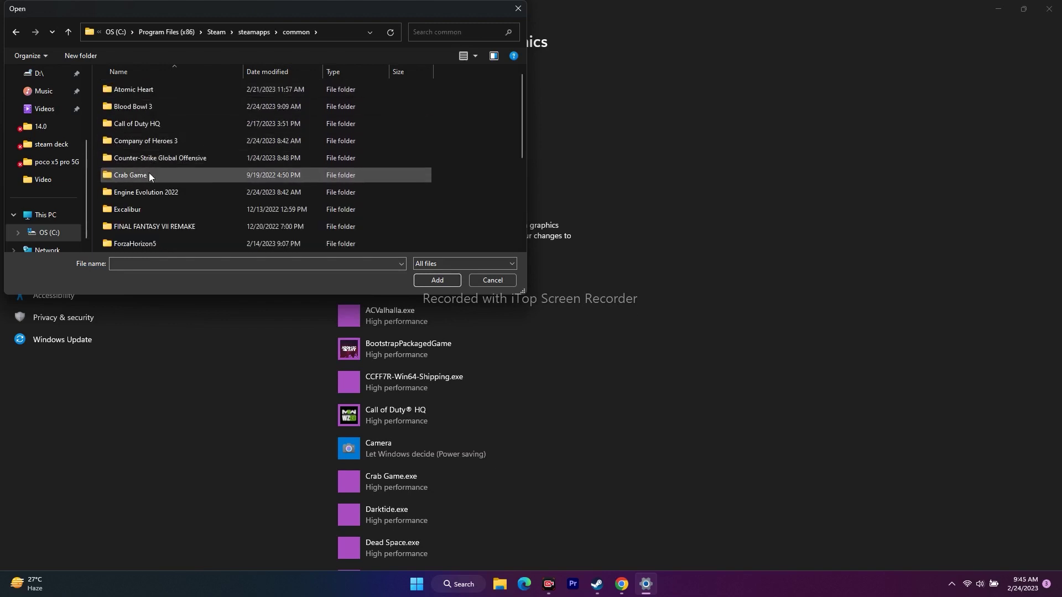
Add the SonsOfTheForest application from the Sons Of The Forest folder to the custom graphics app list
scroll(165, 162, "down", 1)
scroll(165, 162, "down", 3)
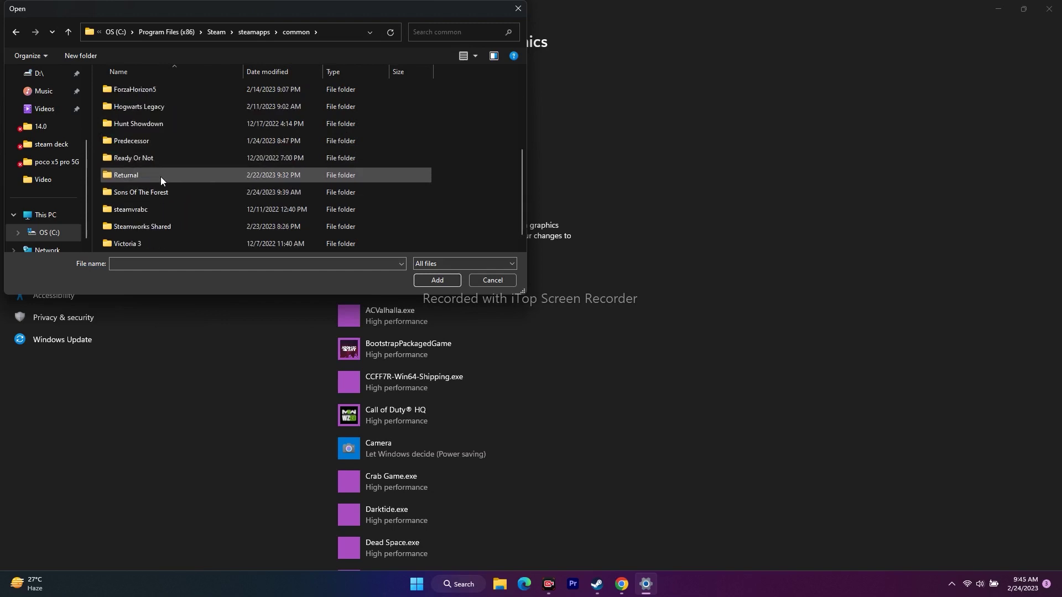
scroll(154, 210, "up", 1)
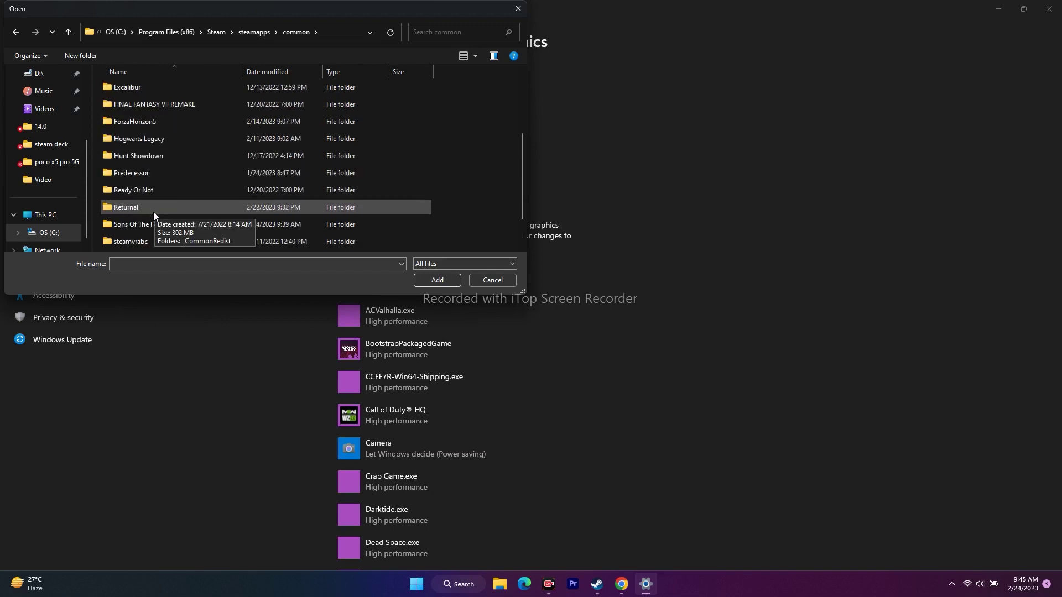
double_click(151, 224)
left_click(437, 280)
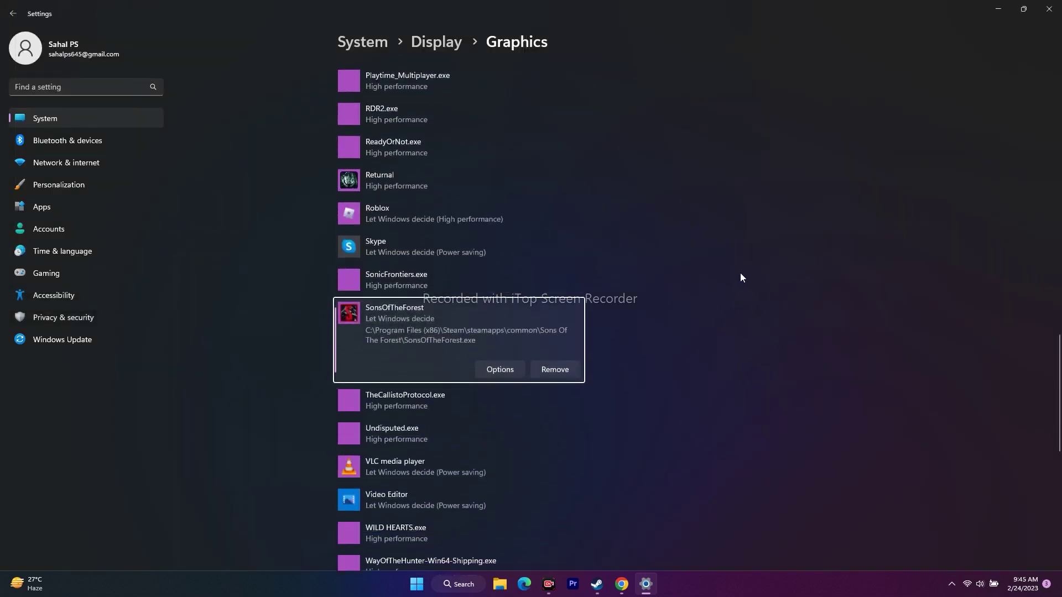
Set the graphics preference of SonsOfTheForest to High performance and save it
scroll(621, 307, "down", 1)
left_click(500, 293)
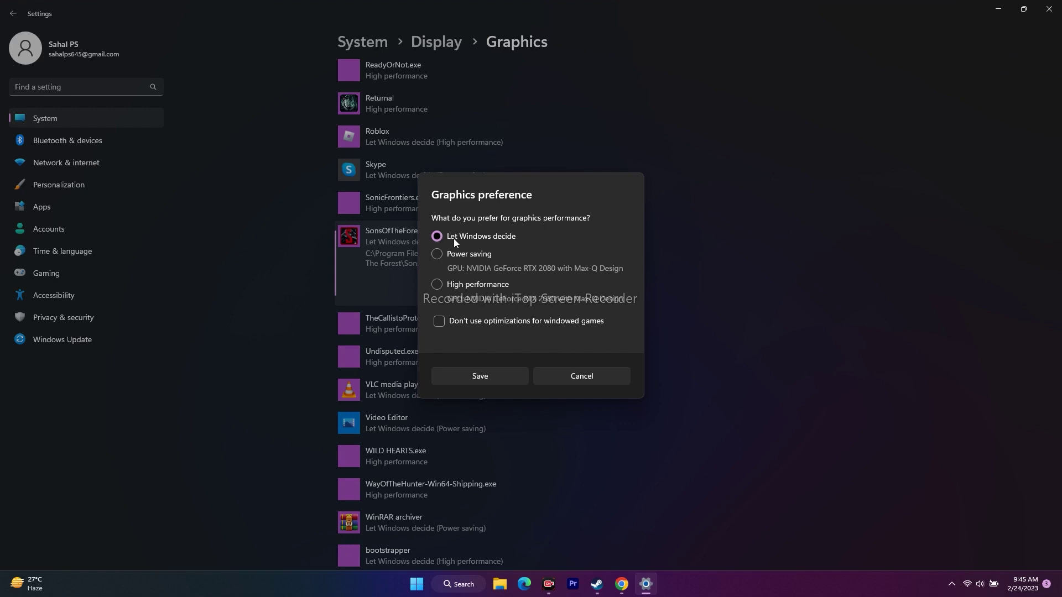
left_click(436, 285)
left_click(496, 376)
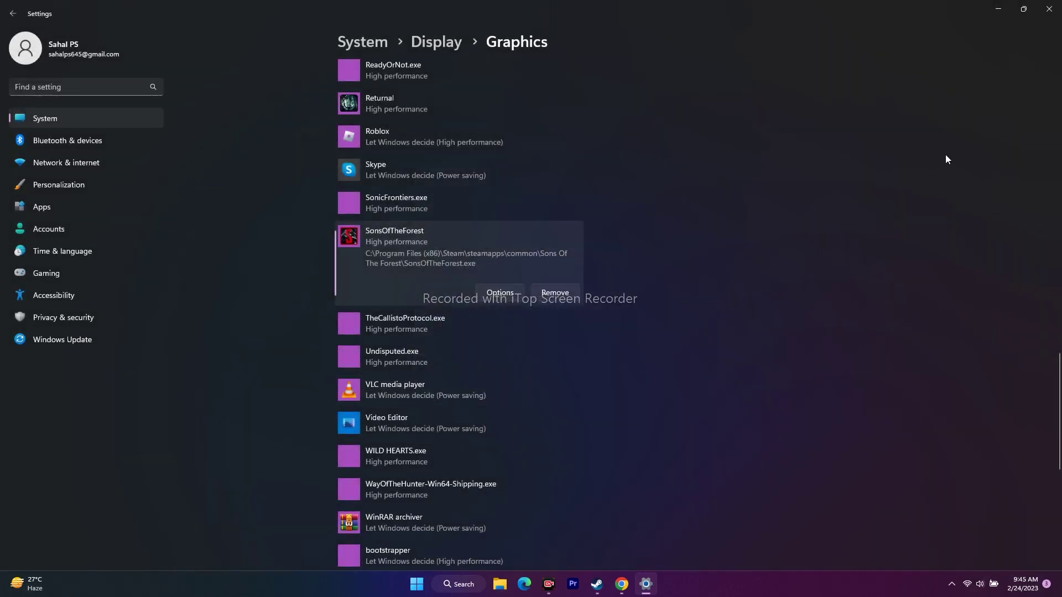
Close the Settings window, minimize Steam and look at the Documents folder in File Explorer
left_click(1048, 9)
left_click(609, 584)
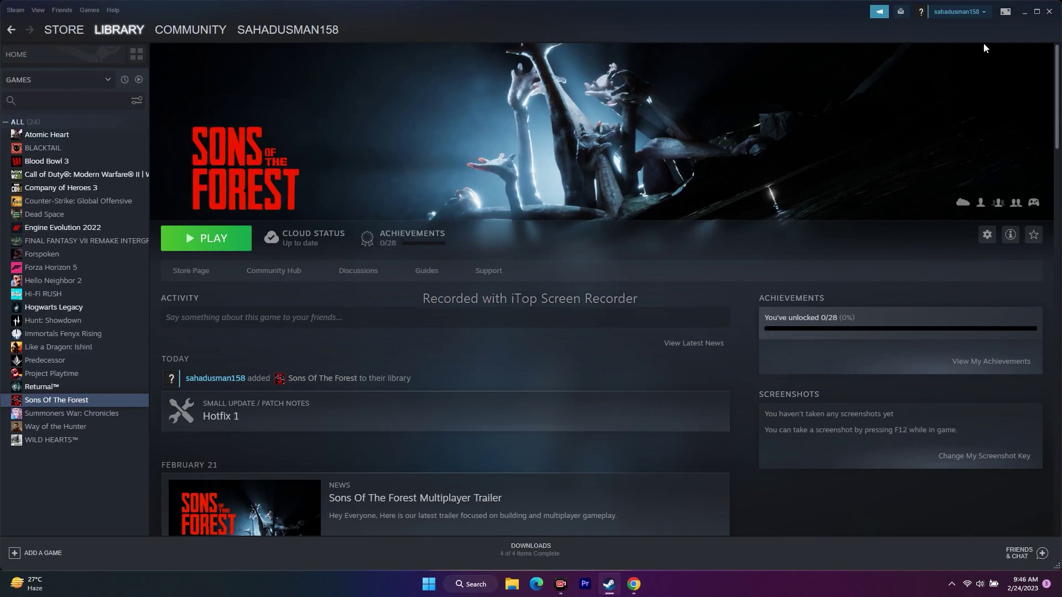
left_click(1024, 12)
left_click(512, 584)
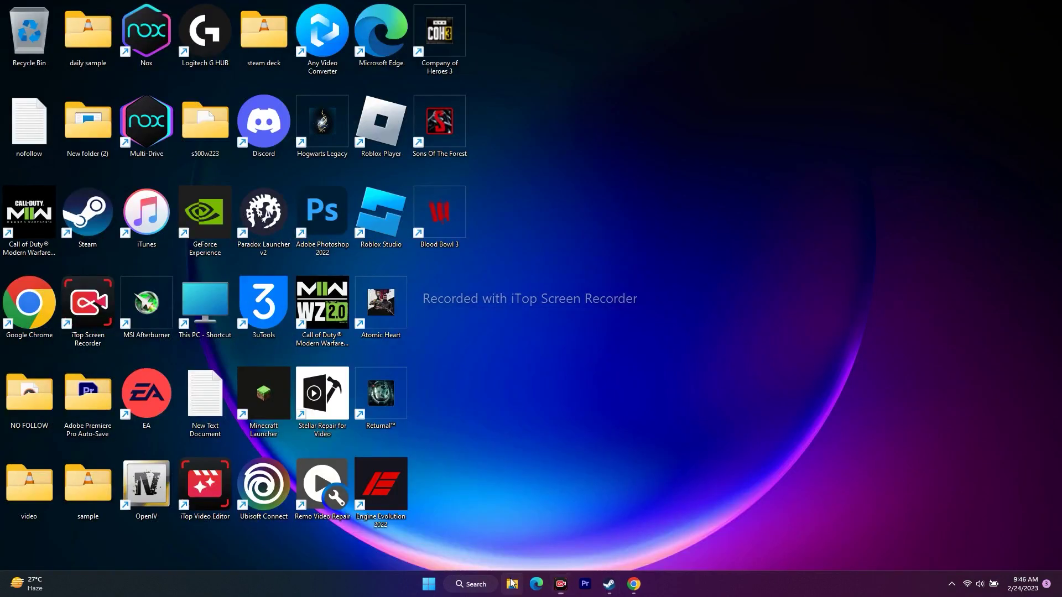
left_click(51, 353)
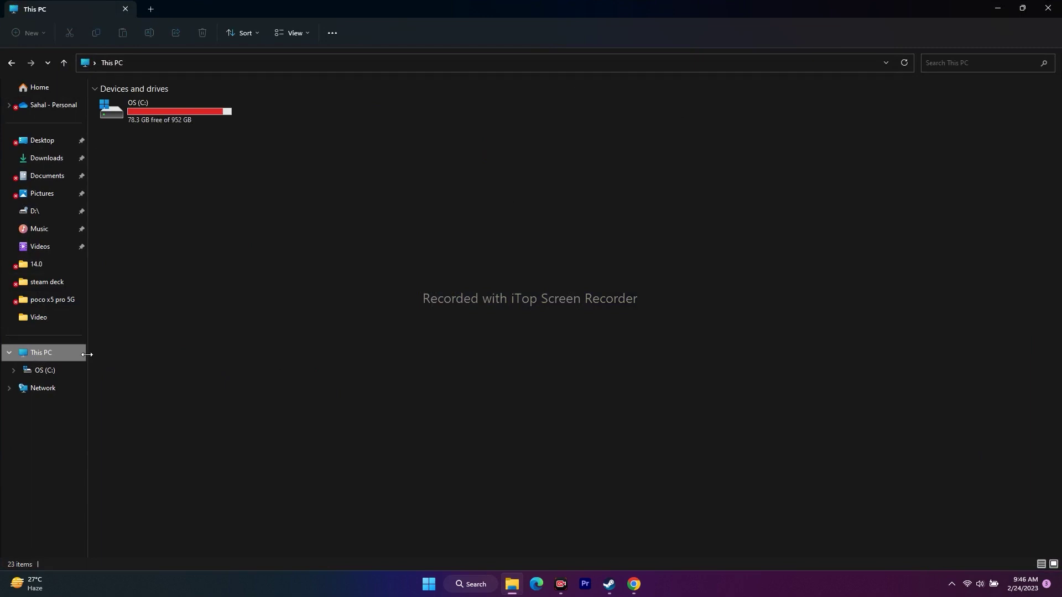
left_click(48, 175)
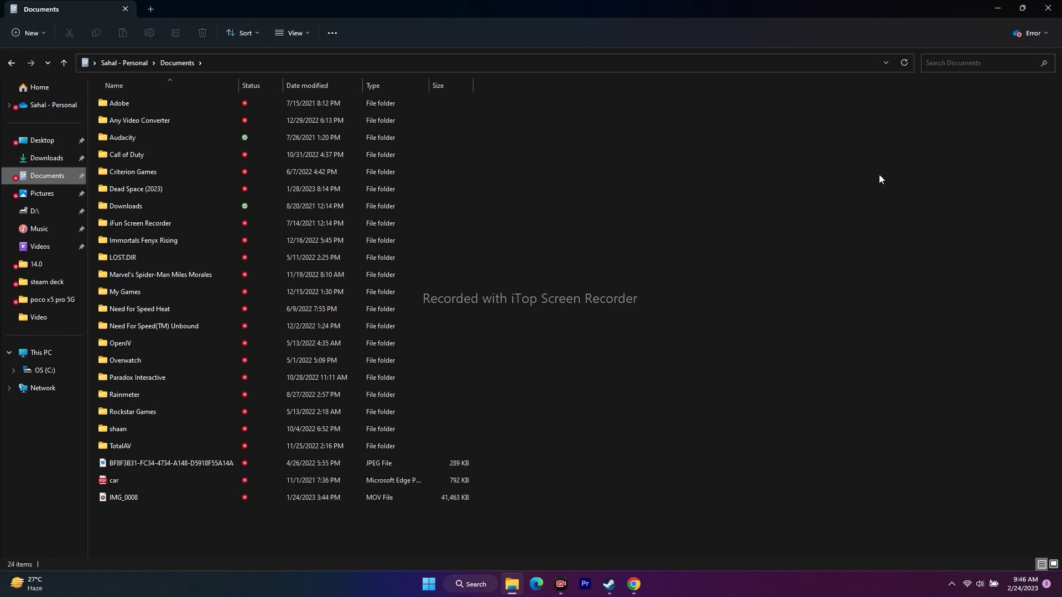
Close File Explorer, minimize Steam and open Control Panel through a Windows search
left_click(1048, 8)
left_click(609, 584)
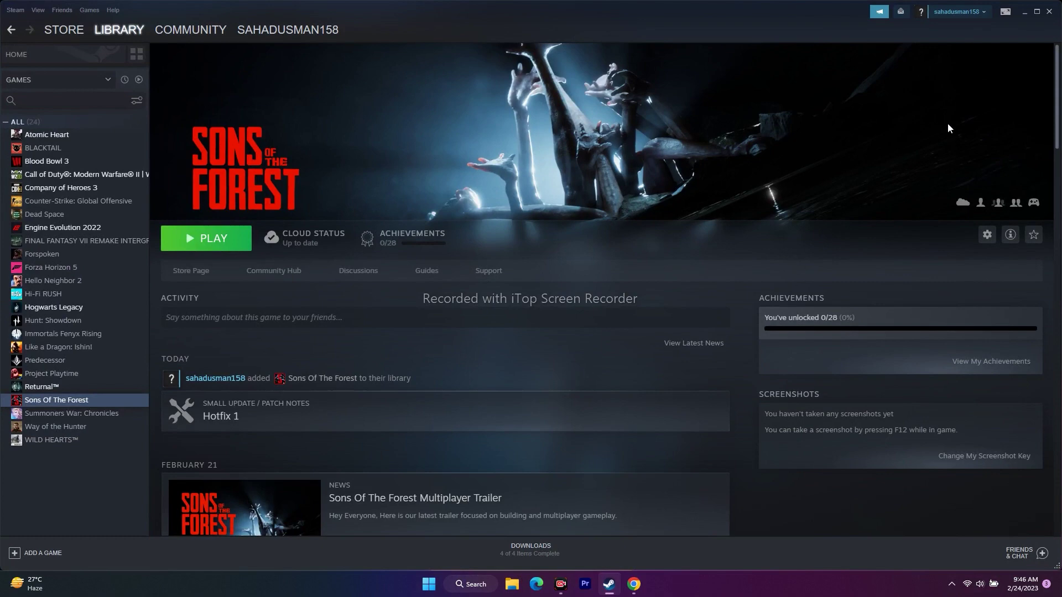
left_click(1025, 12)
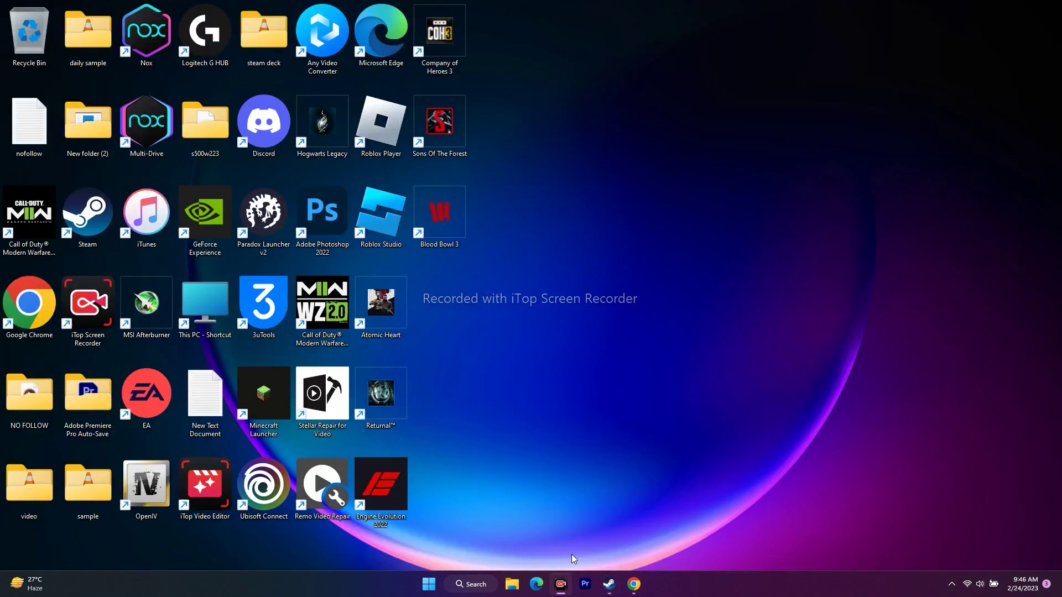
left_click(470, 585)
type("CONTR")
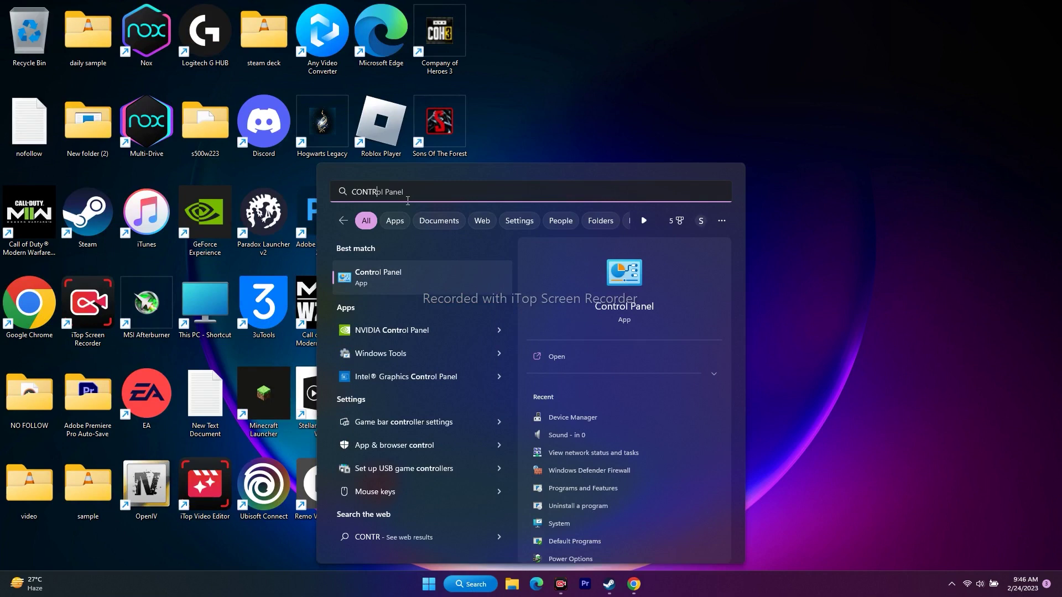
left_click(414, 284)
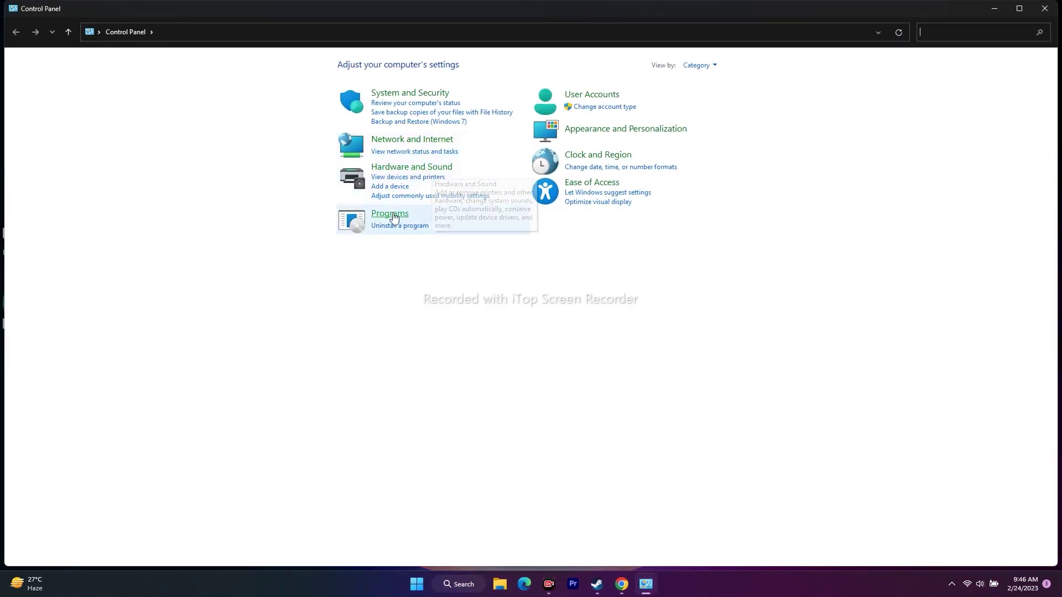
Show the Control Panel items as large icons and open Windows Defender Firewall
left_click(713, 66)
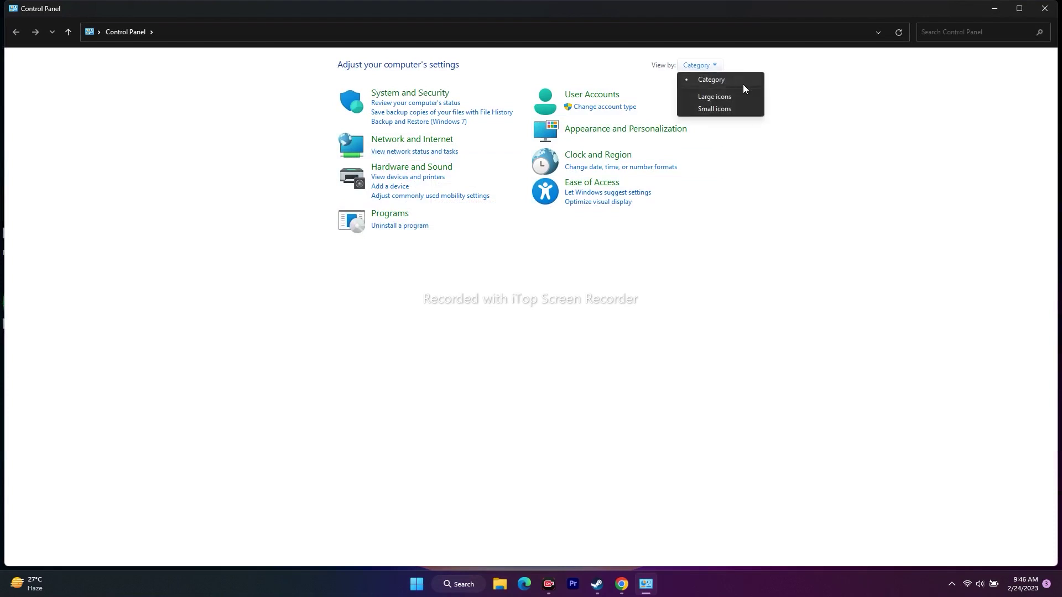
left_click(732, 100)
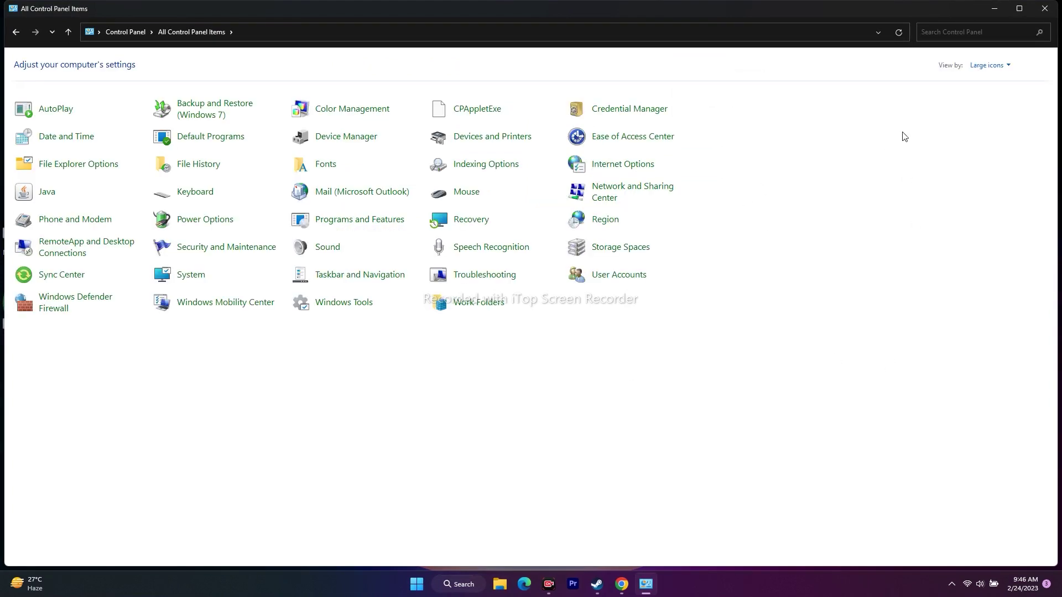
left_click(983, 67)
left_click(868, 277)
left_click(63, 302)
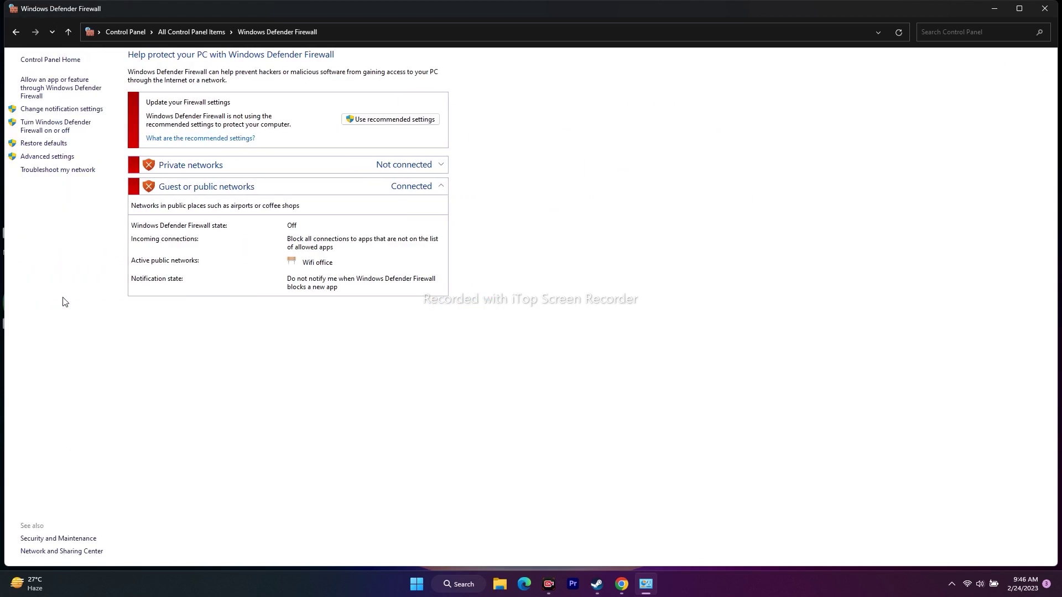
Open the apps allowed through Windows Defender Firewall and look for Sons Of The Forest in the list
left_click(68, 86)
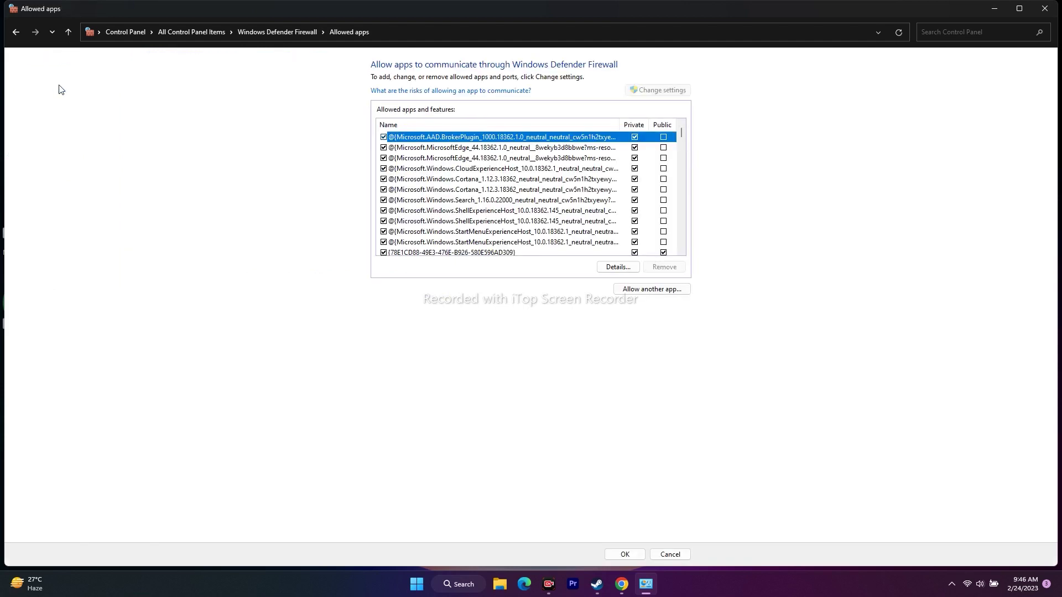
scroll(512, 182, "down", 10)
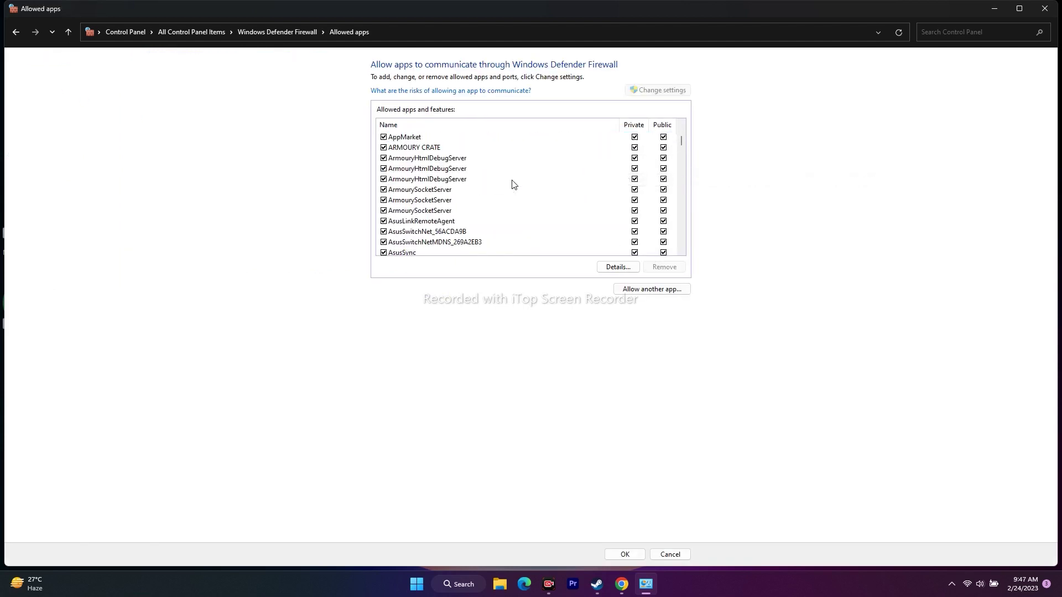
scroll(512, 181, "down", 15)
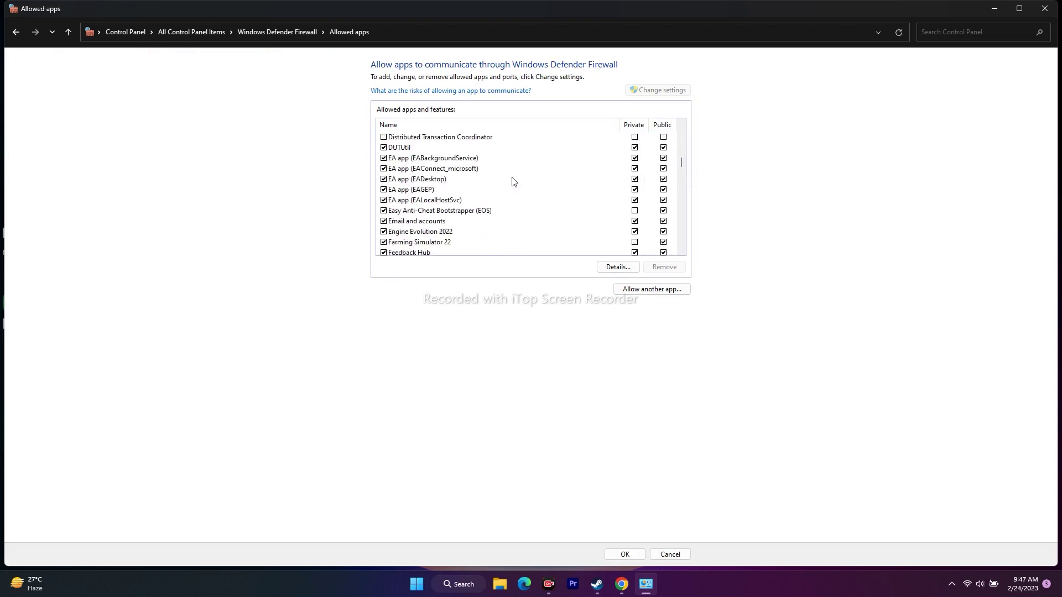
scroll(513, 182, "down", 15)
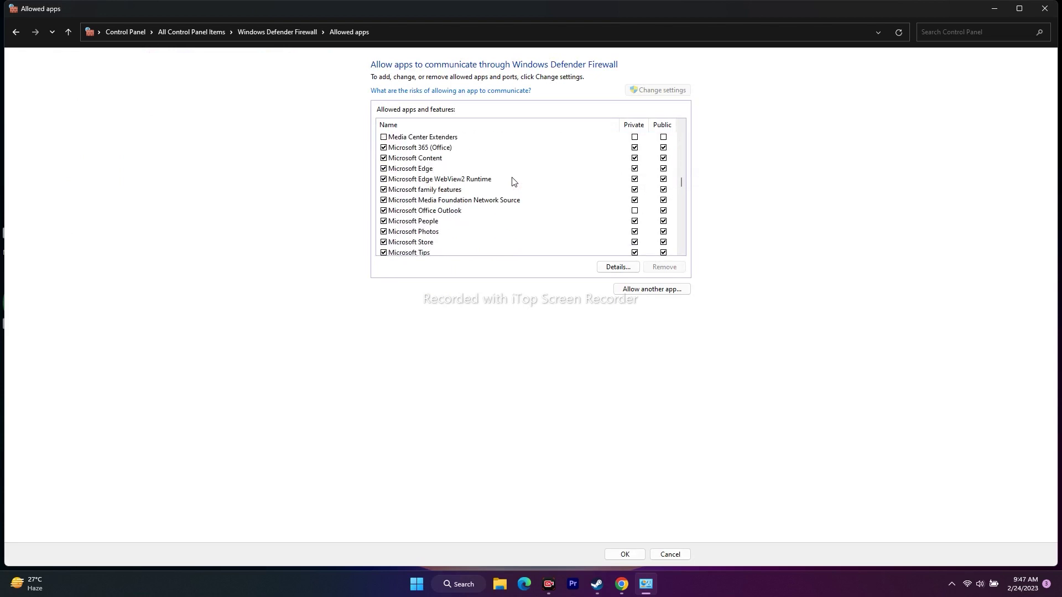
scroll(512, 182, "down", 15)
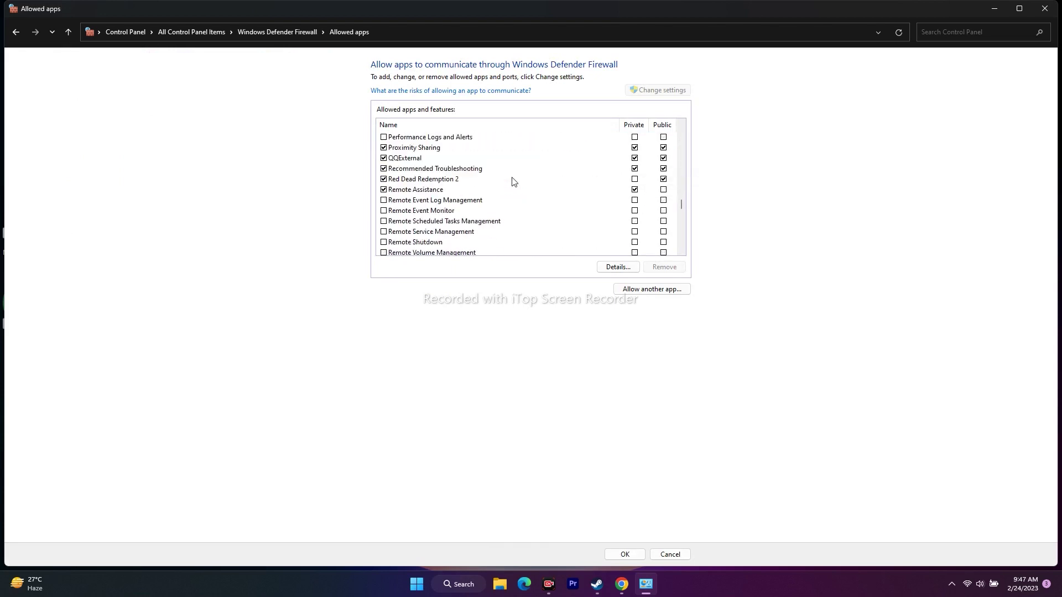
scroll(512, 181, "down", 2)
scroll(512, 181, "down", 1)
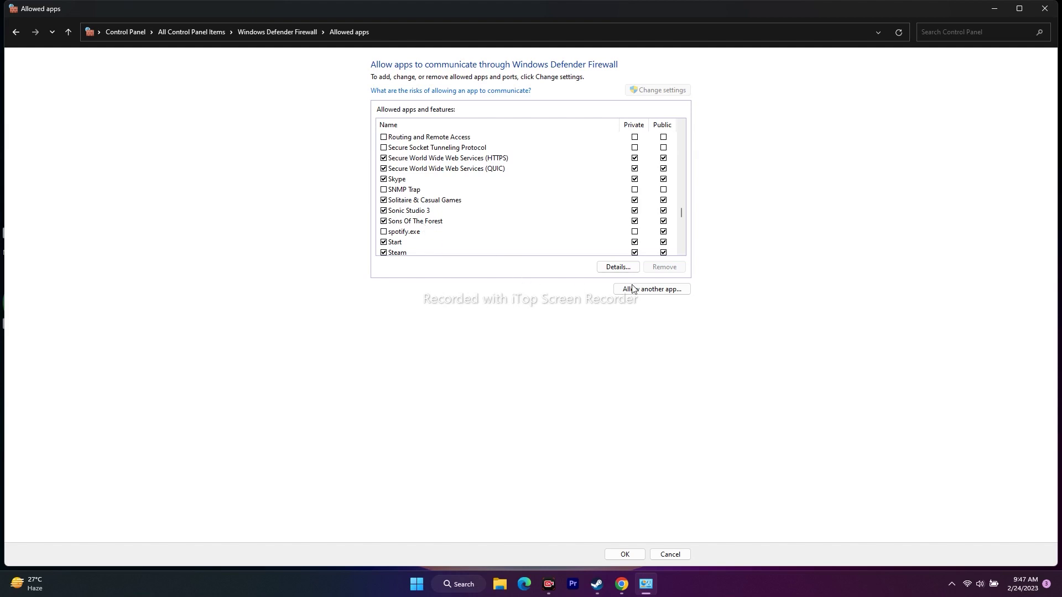
Start allowing another app and browse to Program Files (x86)\Steam\steamapps\common\Sons Of The Forest on the C: drive
left_click(660, 290)
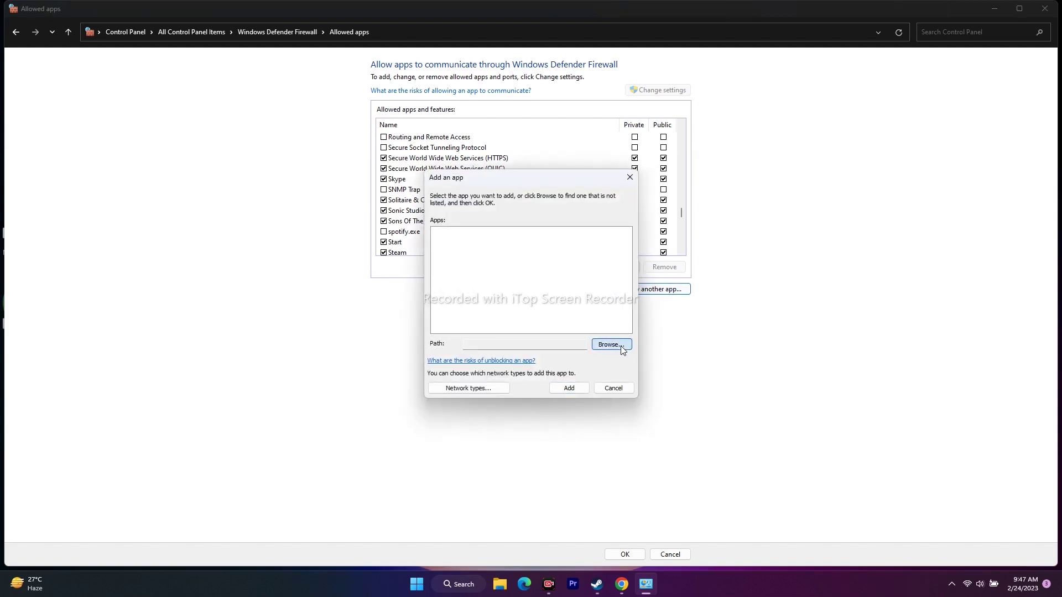
left_click(618, 345)
scroll(171, 300, "down", 1)
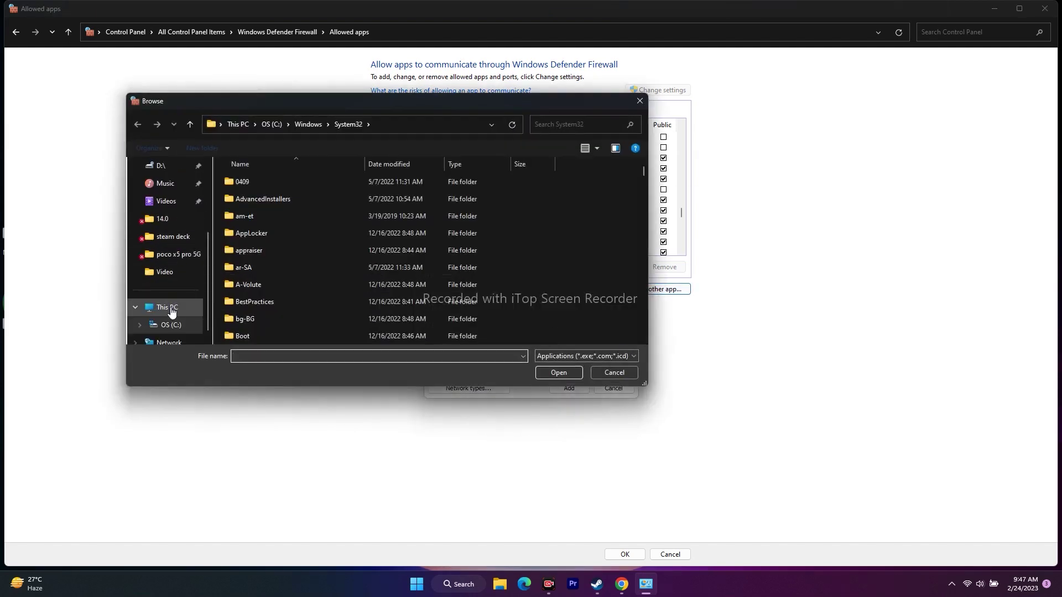
left_click(169, 306)
double_click(294, 191)
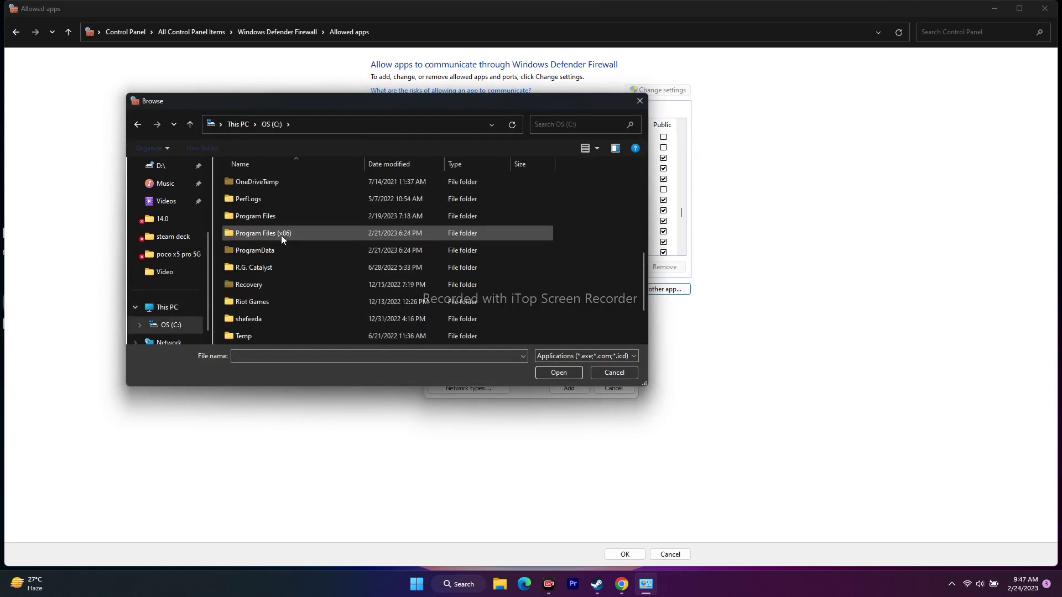
double_click(281, 235)
scroll(282, 213, "down", 3)
scroll(282, 216, "down", 8)
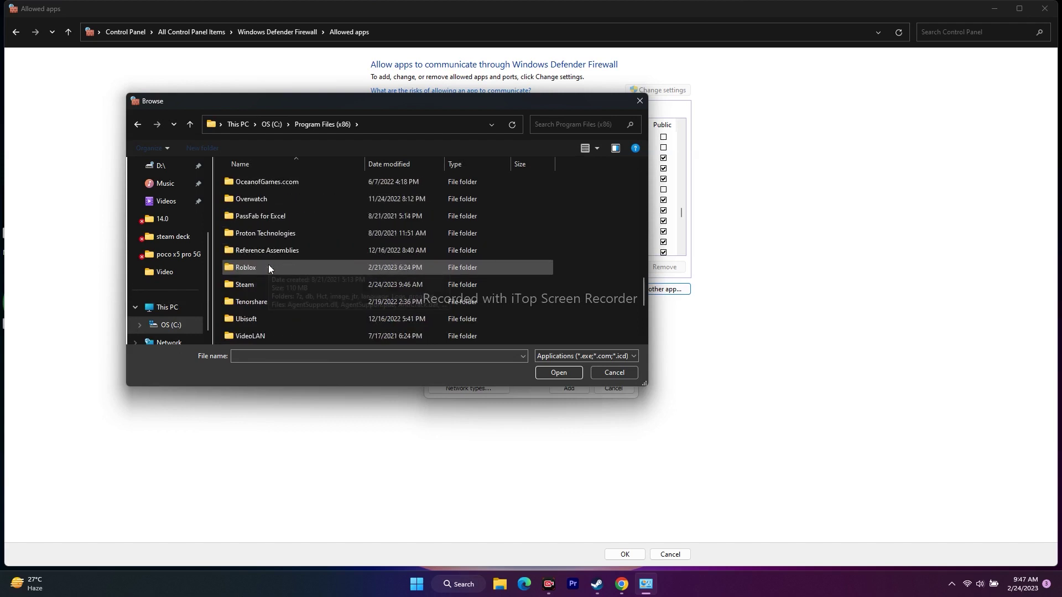
double_click(258, 285)
scroll(289, 232, "down", 4)
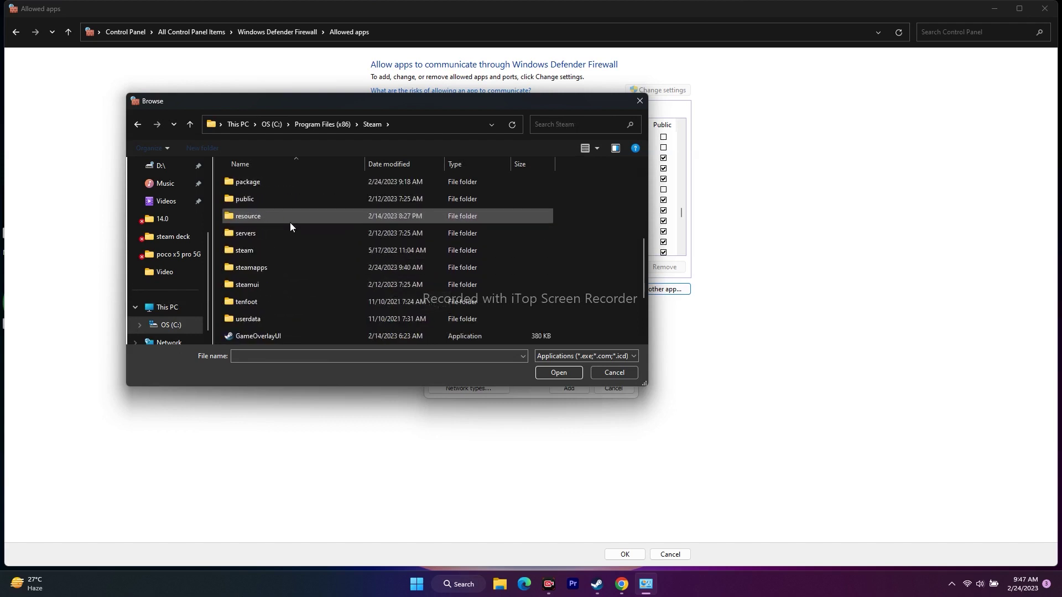
double_click(277, 265)
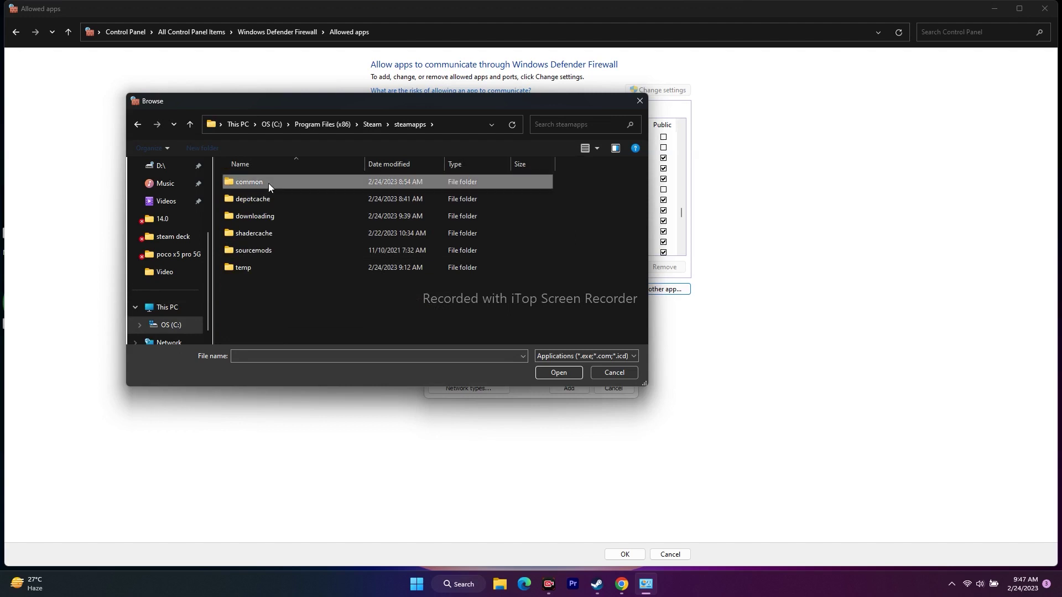
double_click(267, 183)
scroll(269, 254, "down", 3)
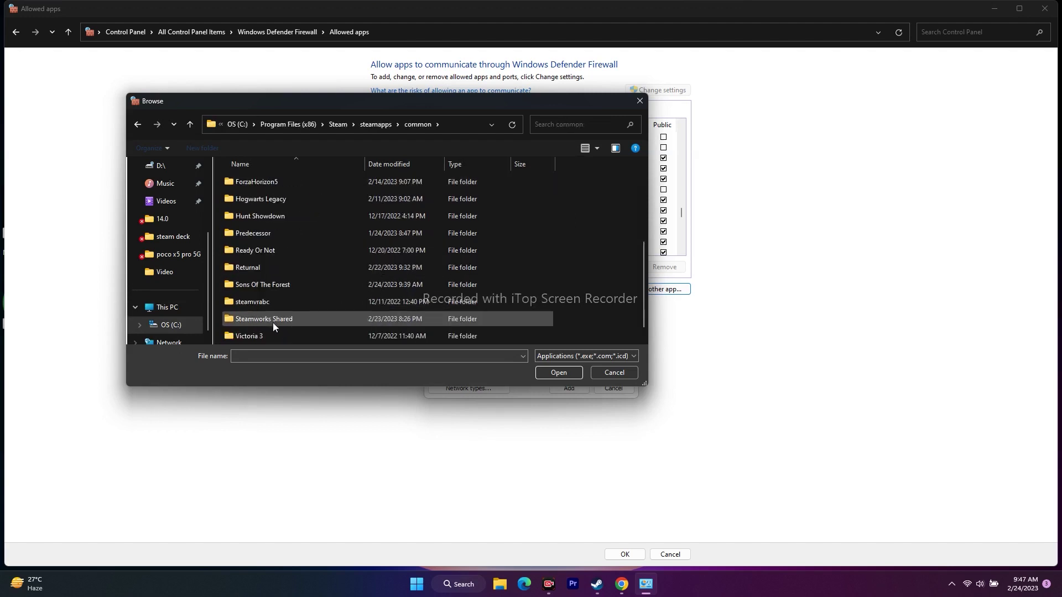
scroll(284, 277, "down", 1)
double_click(278, 269)
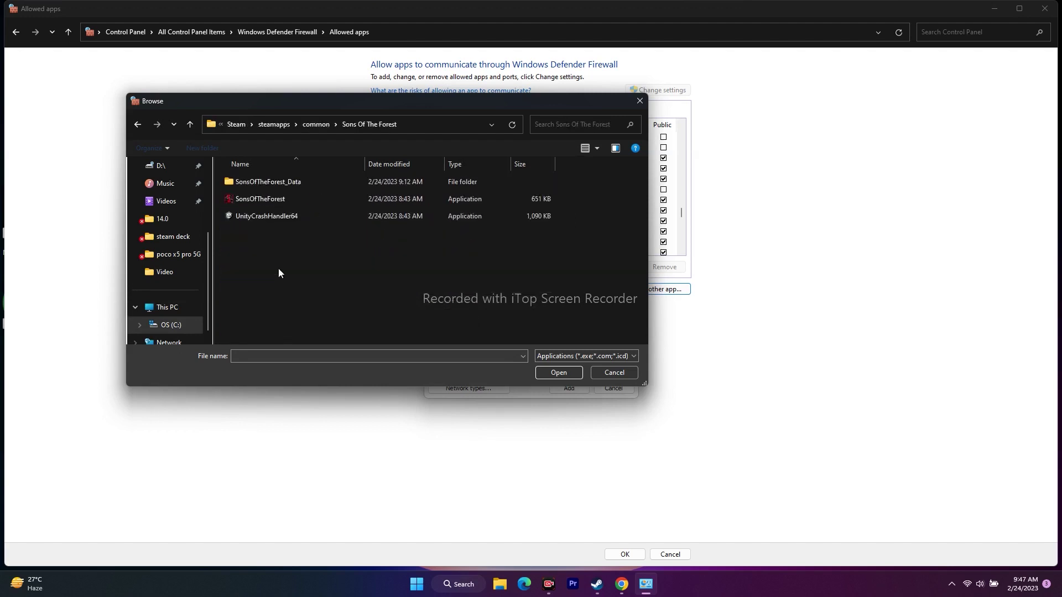
Try to add the SonsOfTheForest application to the firewall's allowed apps and close the Add an app dialog
left_click(290, 200)
left_click(547, 368)
left_click(568, 390)
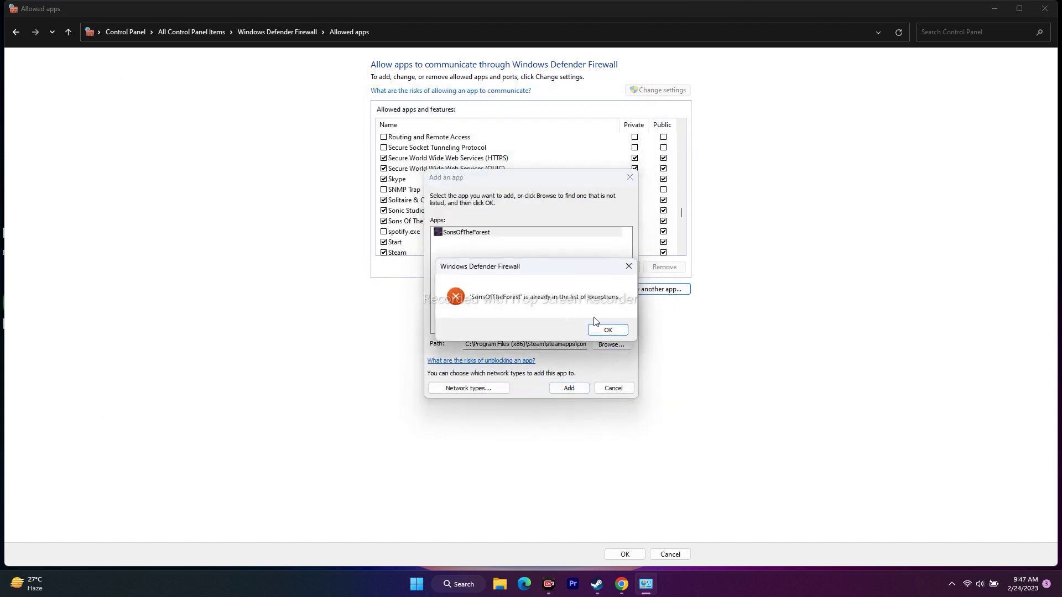
left_click(618, 333)
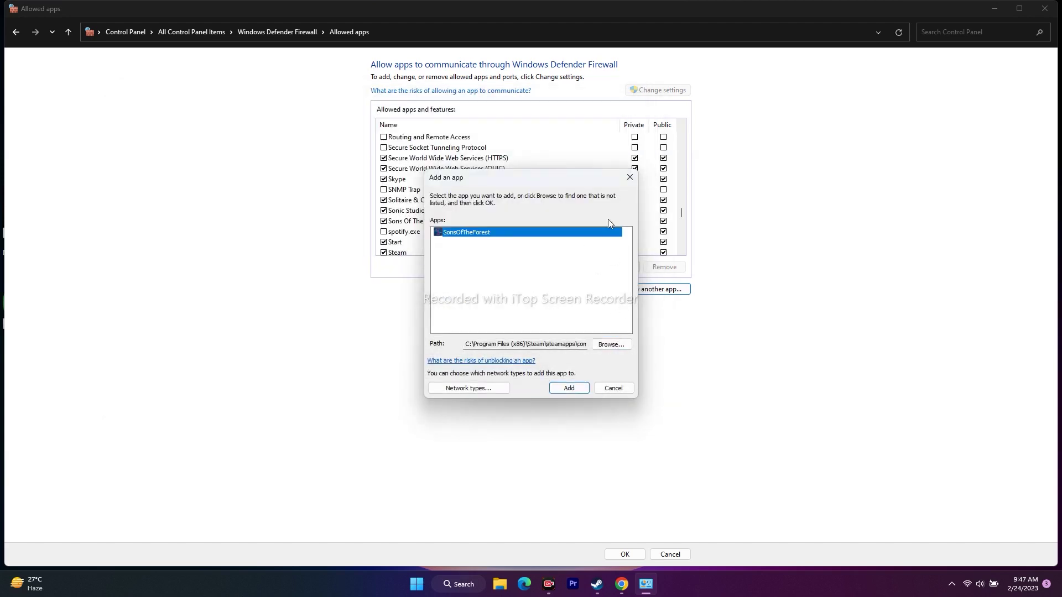
left_click(629, 177)
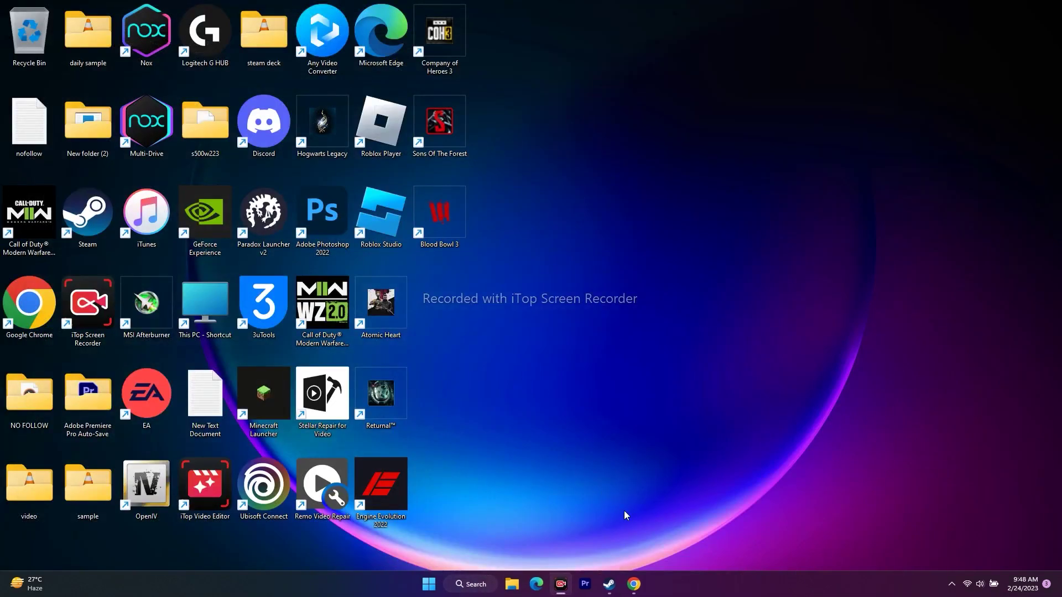
Minimize Steam, switch to Chrome and look at the open NVIDIA and AMD websites
left_click(609, 584)
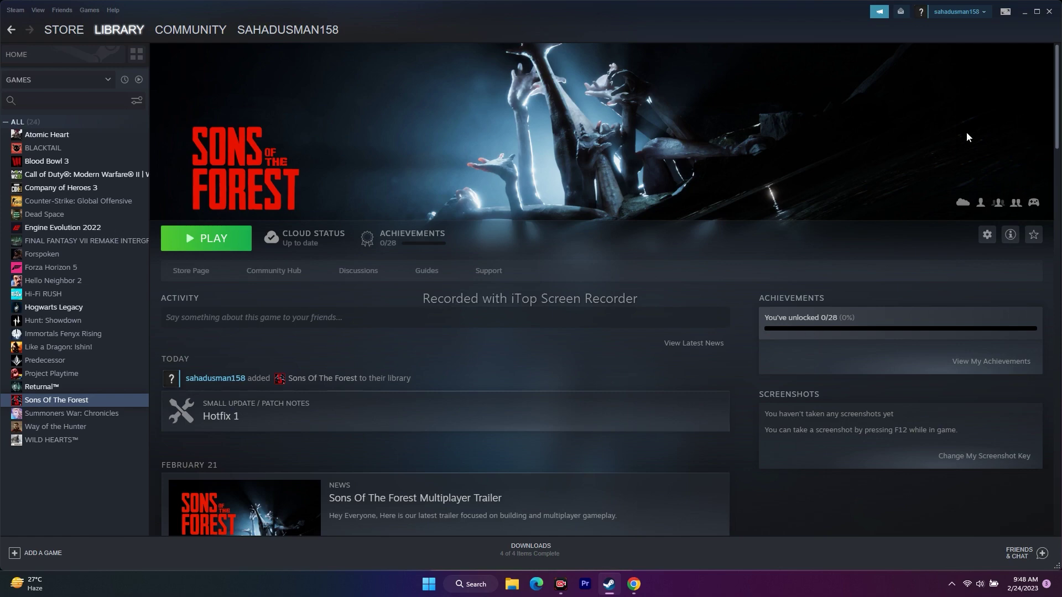
left_click(1023, 12)
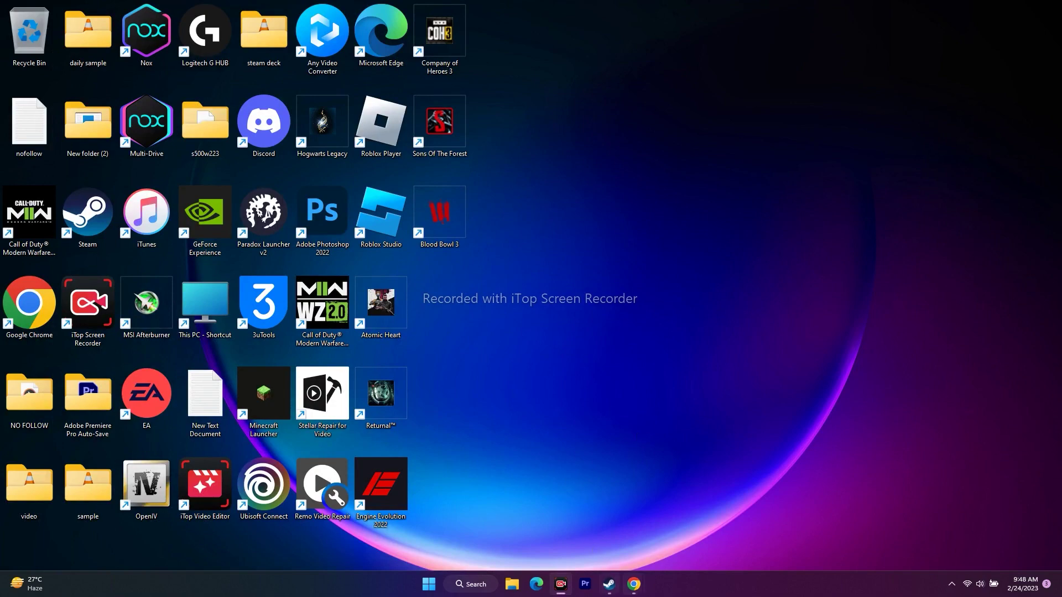
mouse_move(640, 593)
left_click(686, 530)
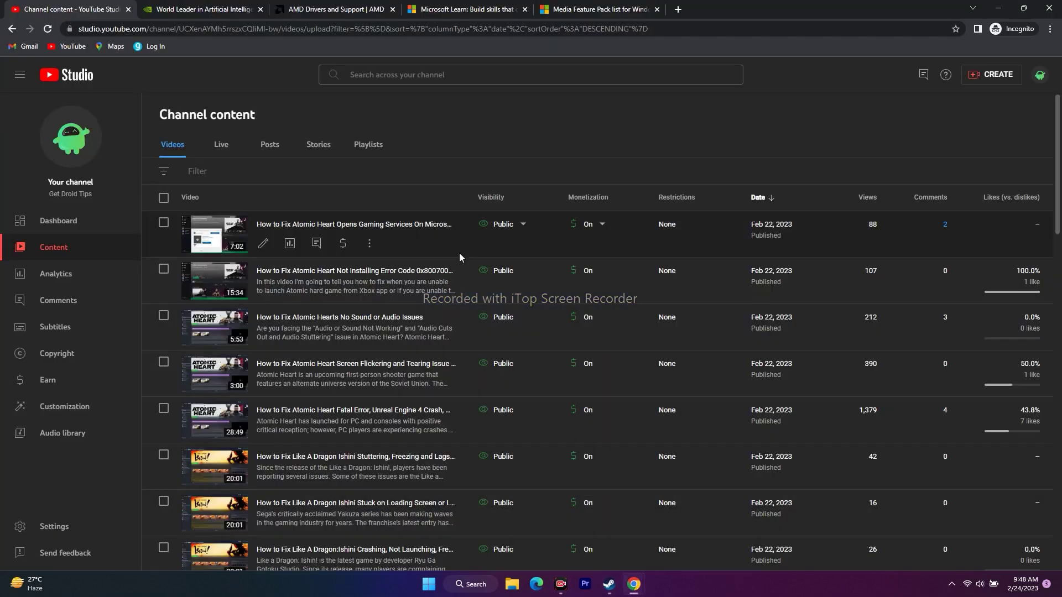
left_click(221, 9)
left_click(573, 132)
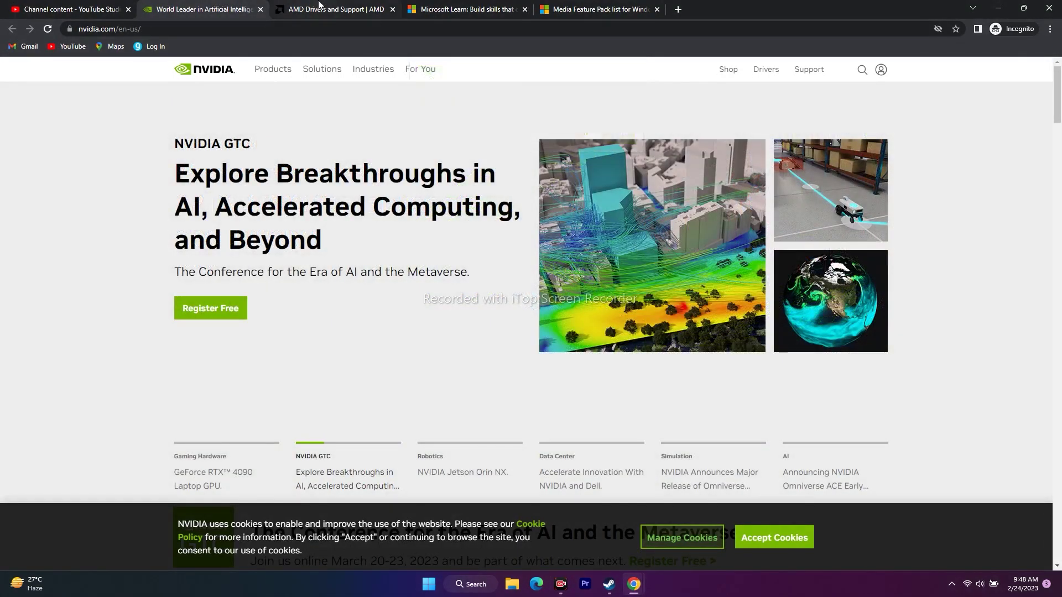
left_click(314, 10)
left_click(181, 9)
left_click(323, 7)
left_click(201, 5)
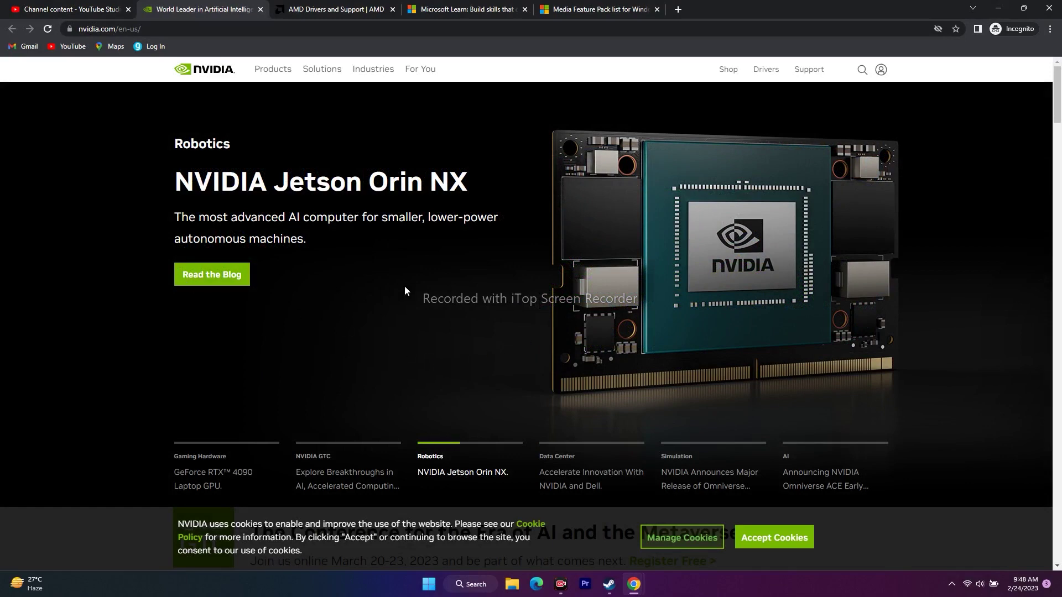
Open NVIDIA's driver downloads, set the operating system to Windows 11 and search for the GeForce Game Ready Driver
left_click(766, 70)
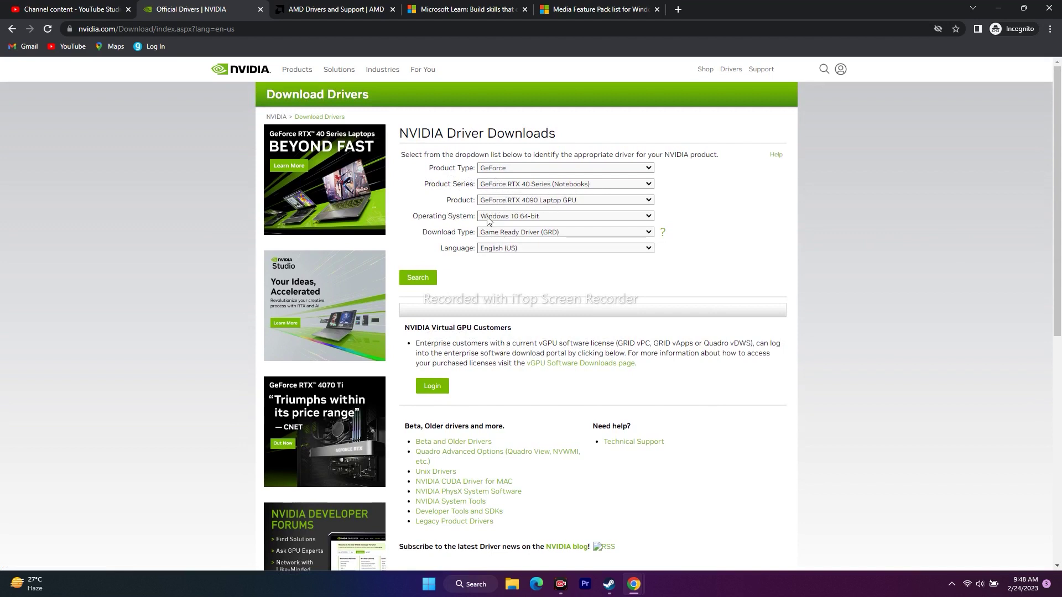
left_click(538, 217)
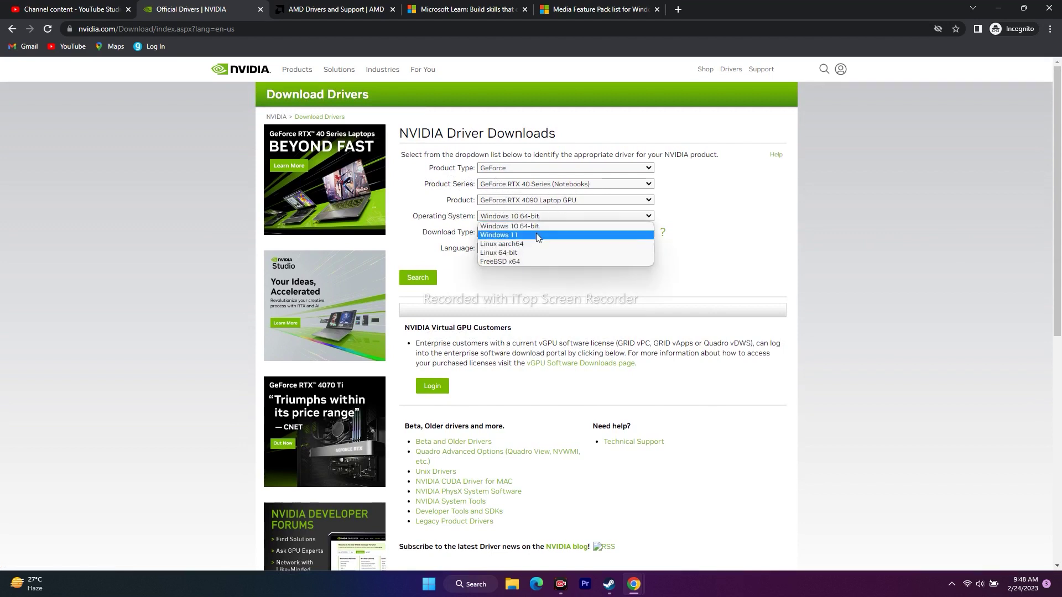
left_click(536, 234)
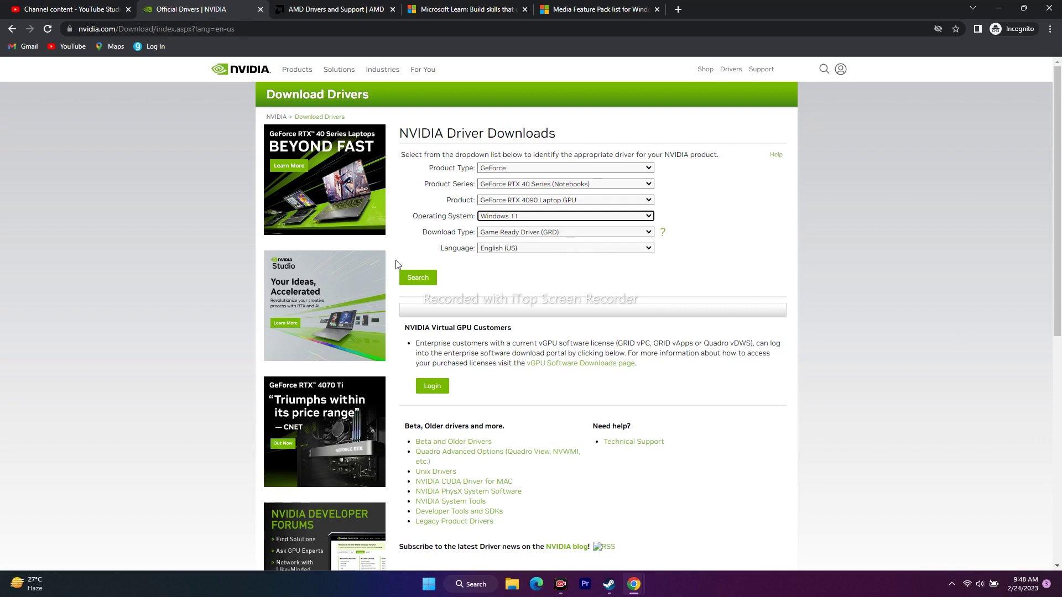
left_click(426, 282)
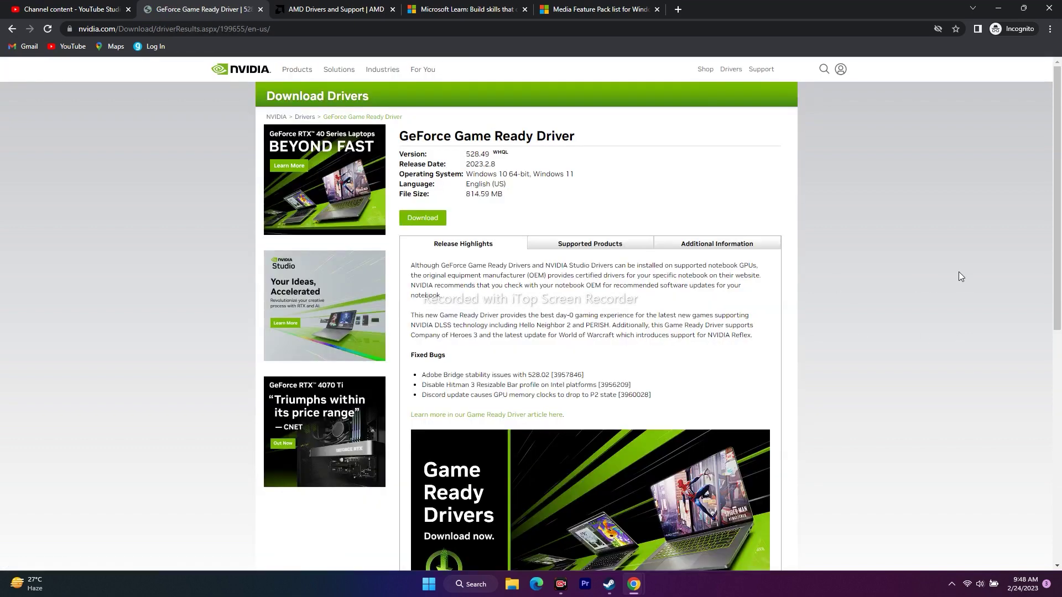
double_click(468, 156)
left_click(543, 161)
On AMD's support page, select Graphics, AMD Radeon RX 6000 Series and the Radeon RX 6800, and submit the selection
left_click(327, 10)
scroll(839, 249, "down", 2)
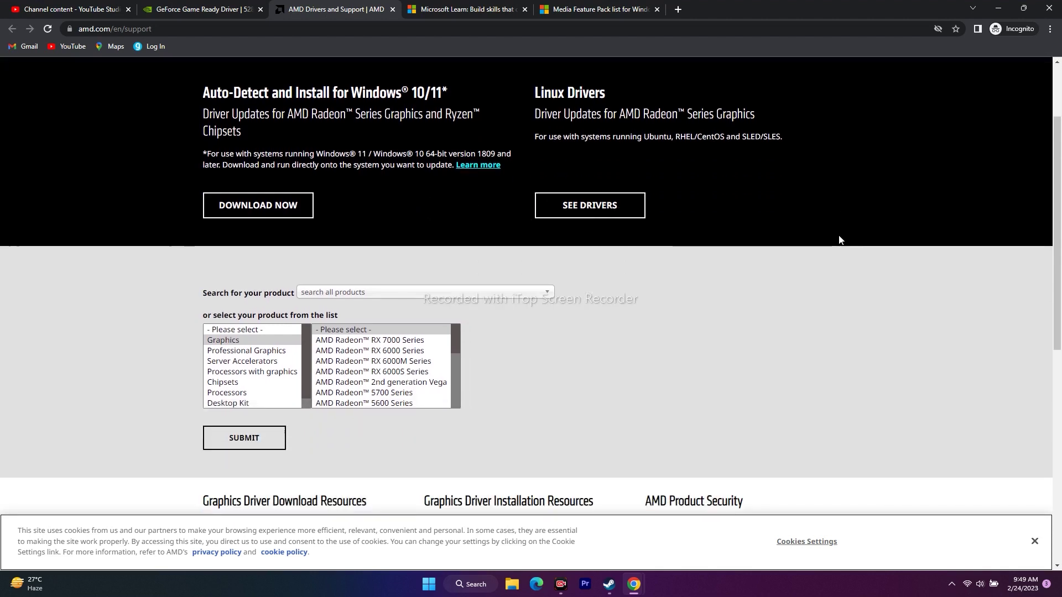
scroll(838, 240, "down", 1)
left_click(243, 286)
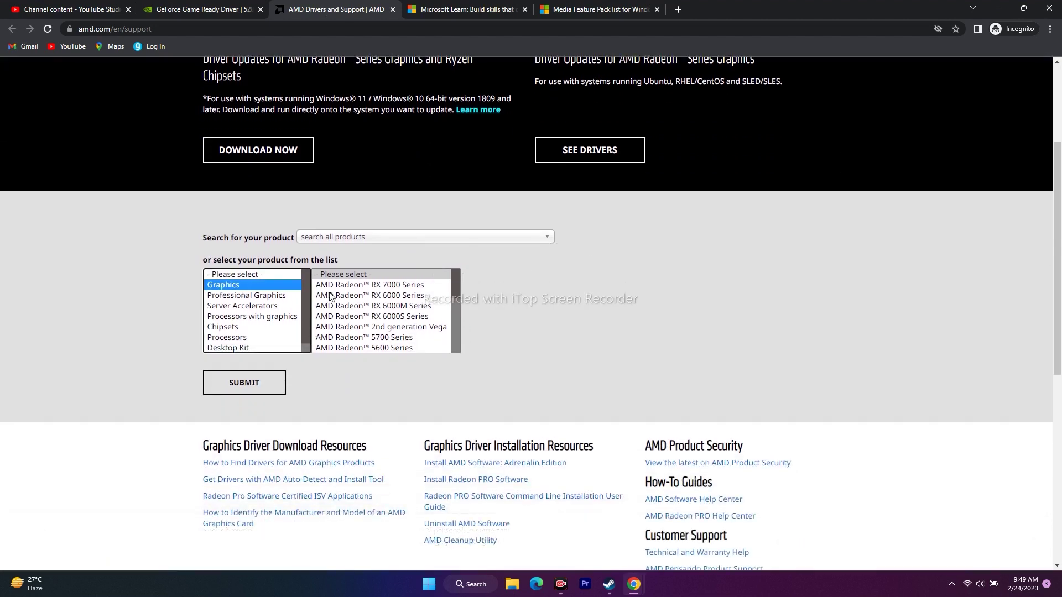
left_click(369, 294)
left_click(482, 296)
left_click(634, 296)
left_click(243, 383)
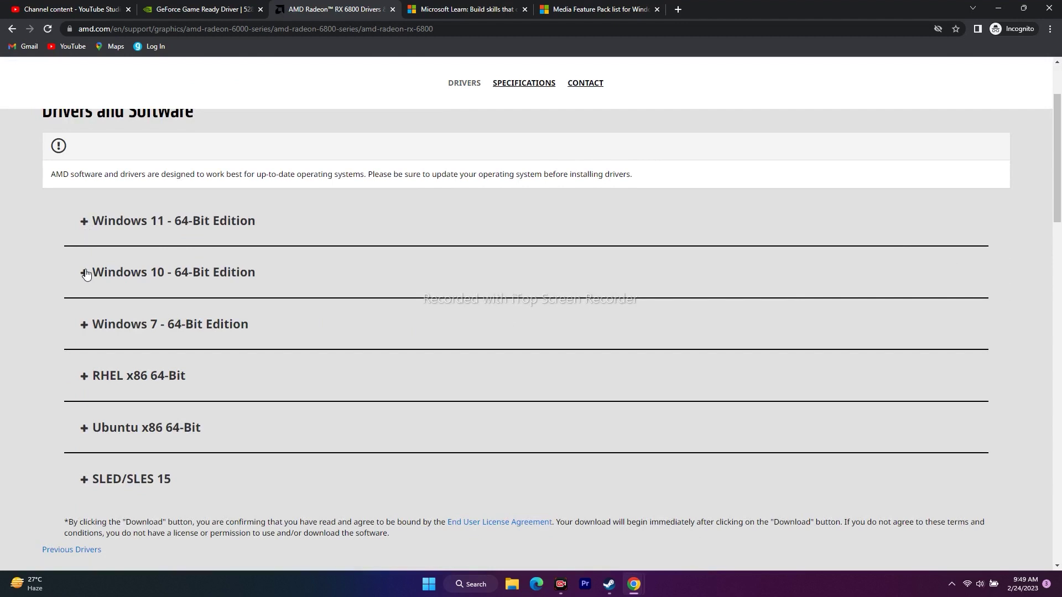
Examine the AMD driver downloads for Windows 11 and Windows 10 64-Bit Edition, collapsing each section after viewing
left_click(86, 221)
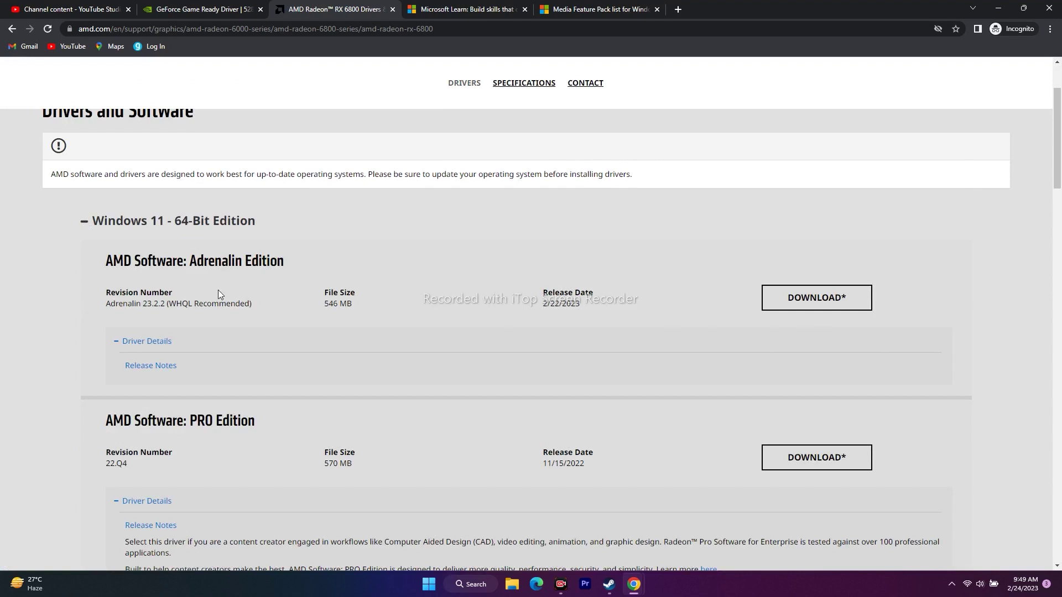
left_click(92, 228)
left_click(83, 276)
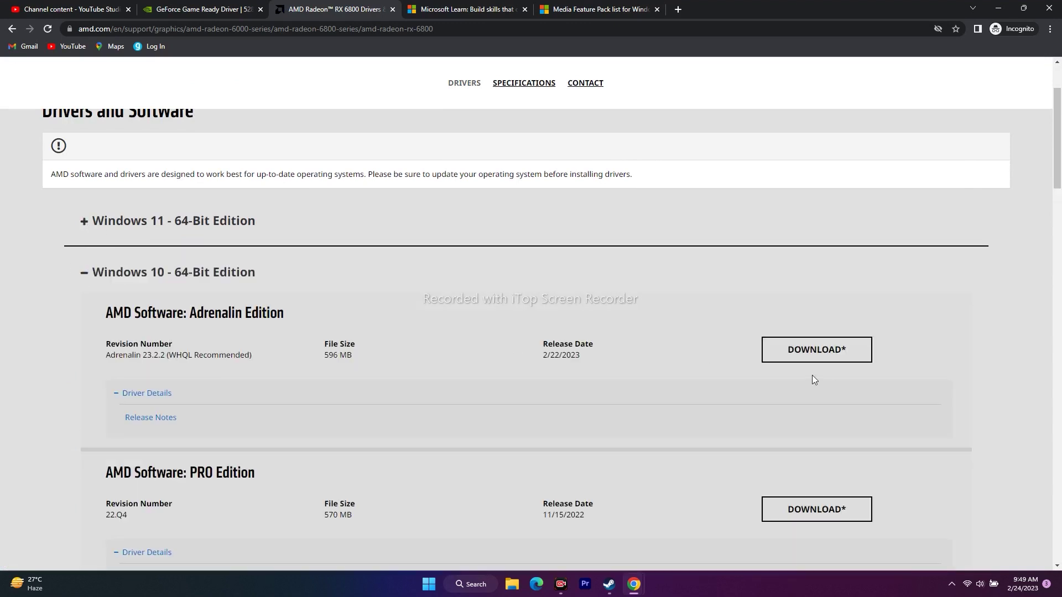
left_click(86, 275)
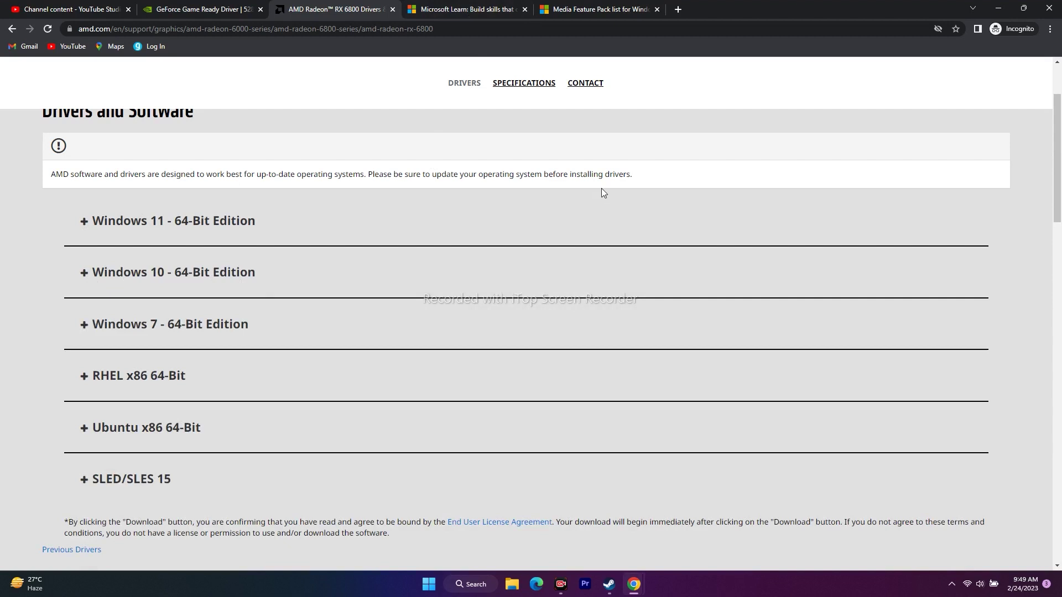
Switch to the open Microsoft Learn page and replace it with Google's home page
left_click(465, 7)
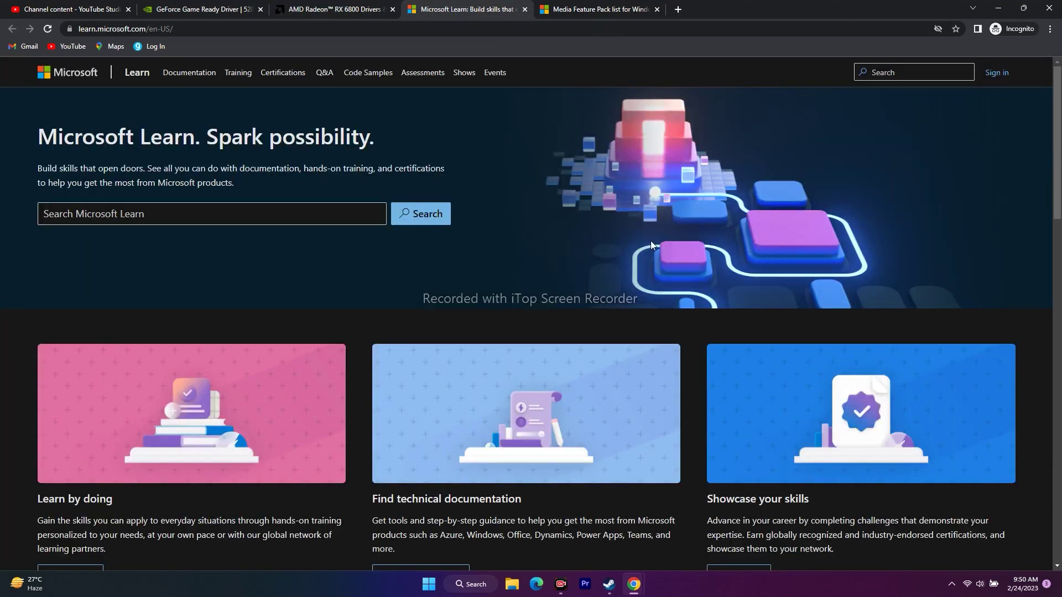
left_click(252, 30)
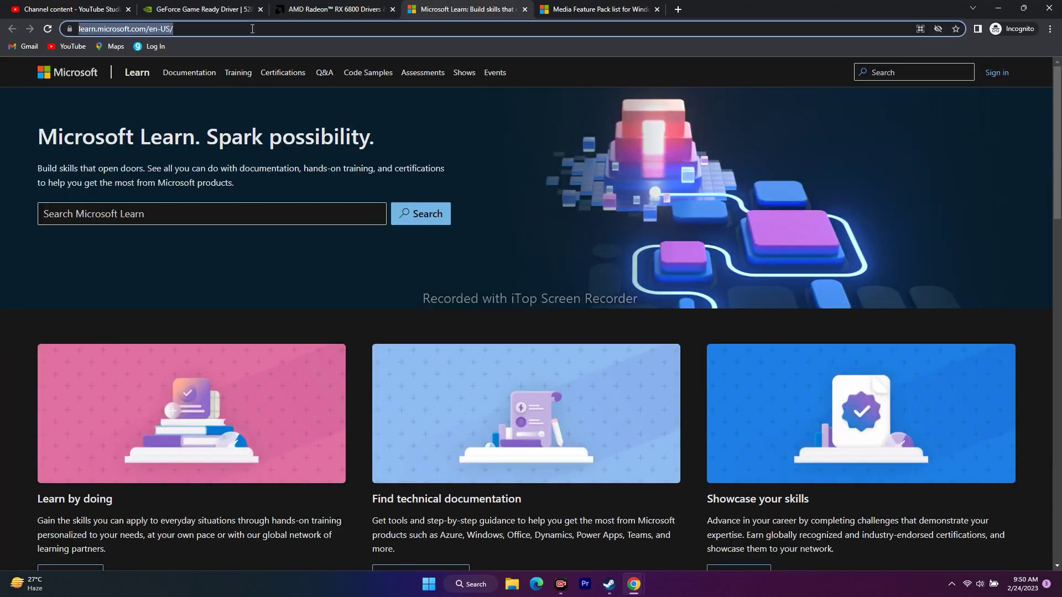
type("GOGLE")
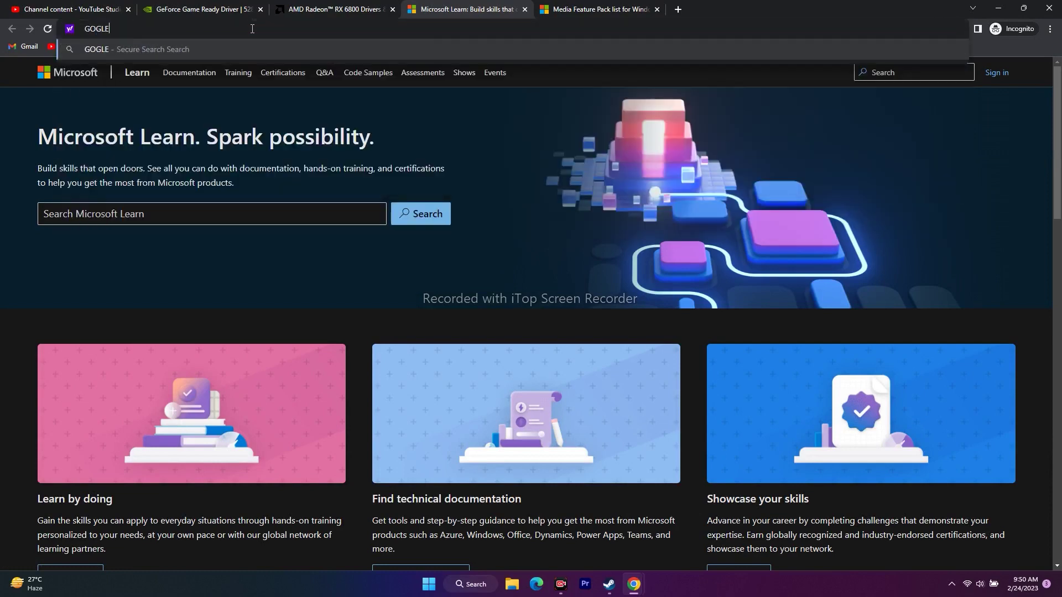
key("Return")
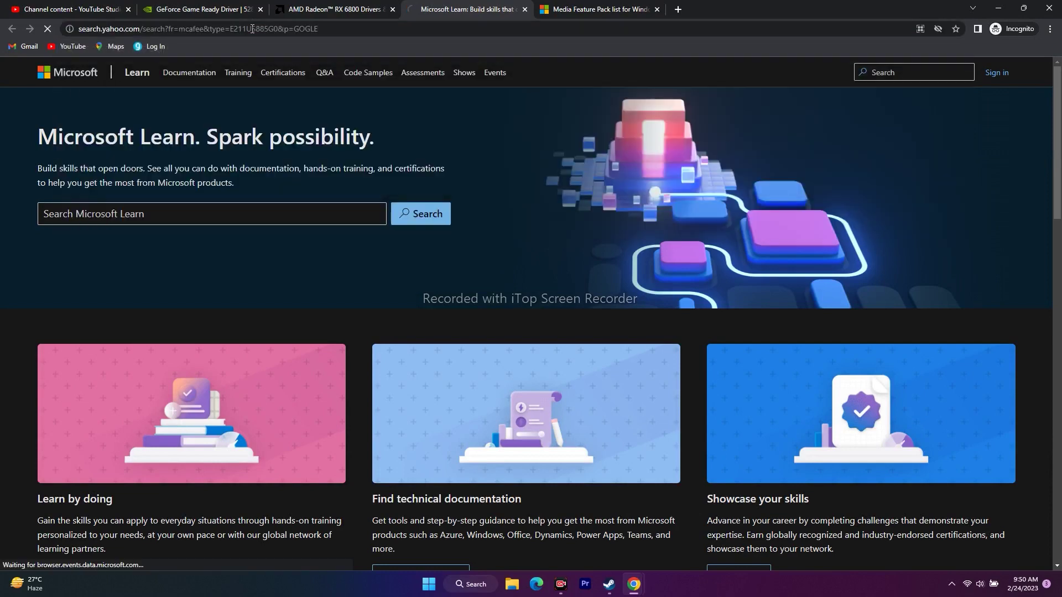
left_click(251, 29)
key("BackSpace")
type("google")
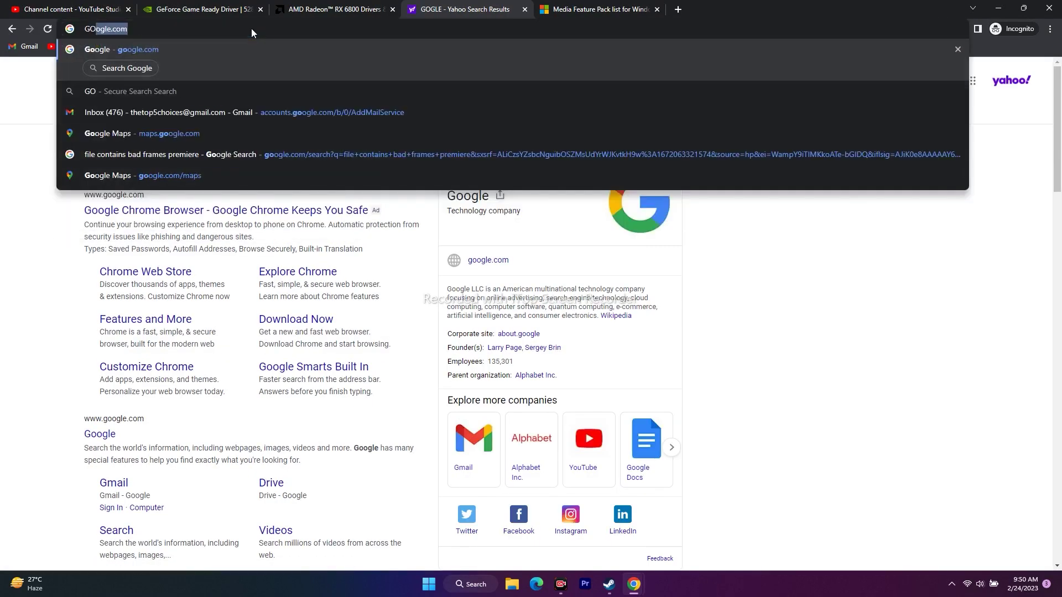
key("Return")
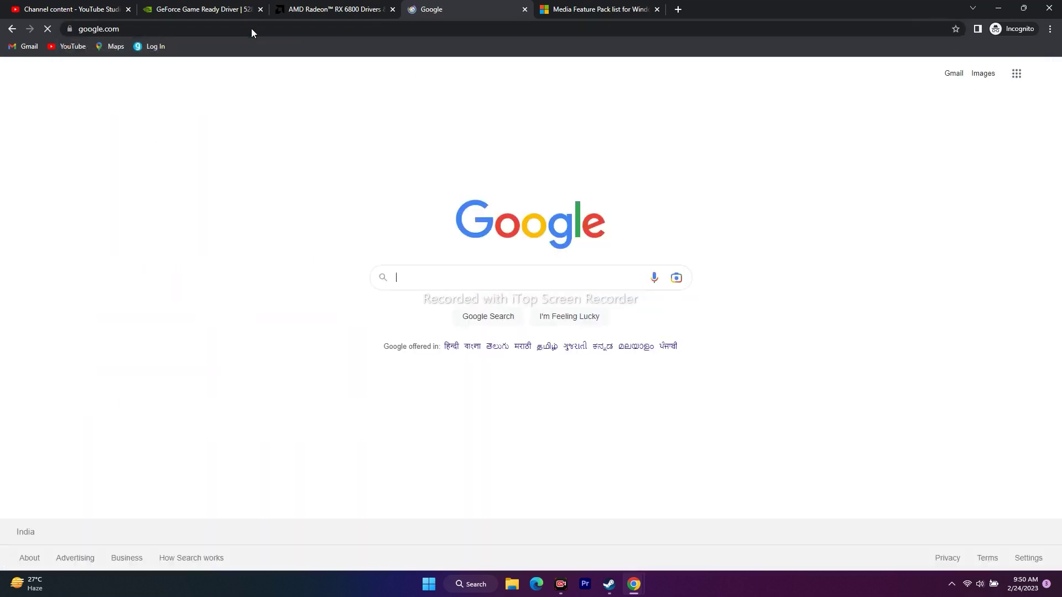
Search Google for "microsoft visual c++ download" and open Microsoft's latest supported Visual C++ Redistributable downloads page to view the download table
type("MI")
key("Down")
key("Return")
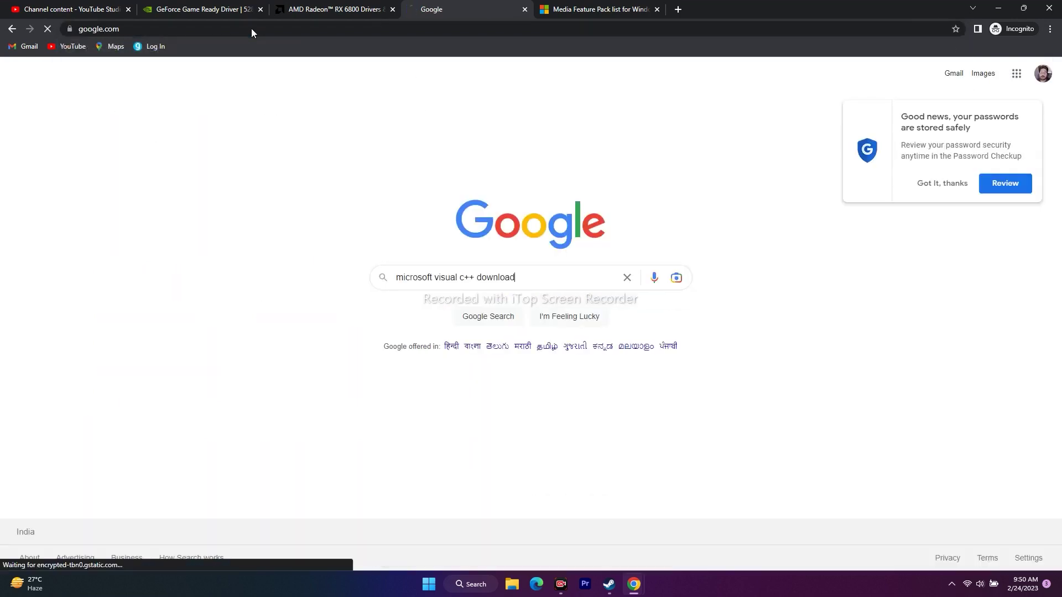
left_click(289, 180)
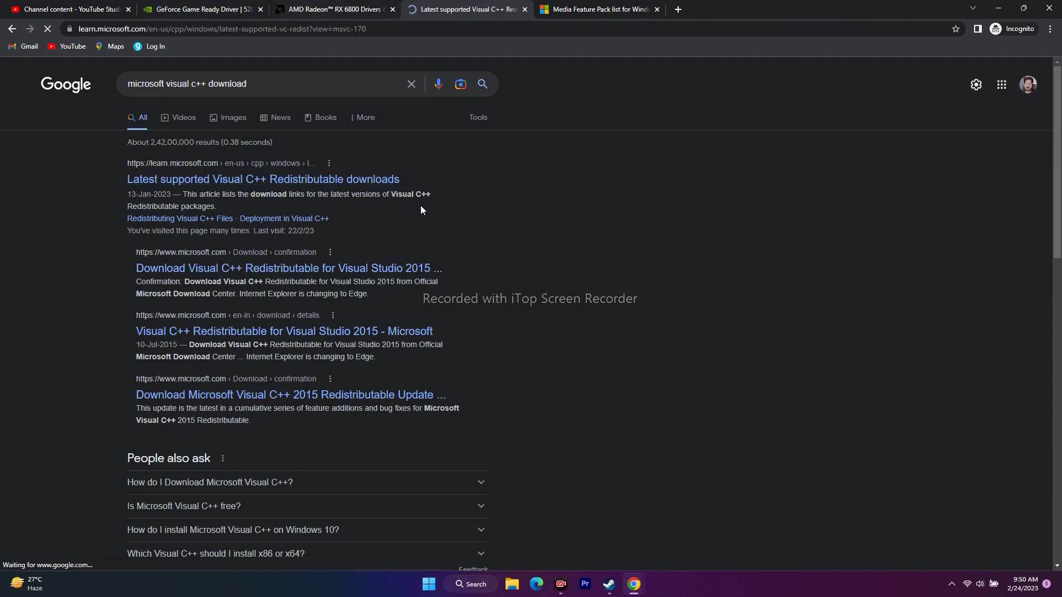
scroll(874, 349, "down", 2)
scroll(886, 346, "up", 2)
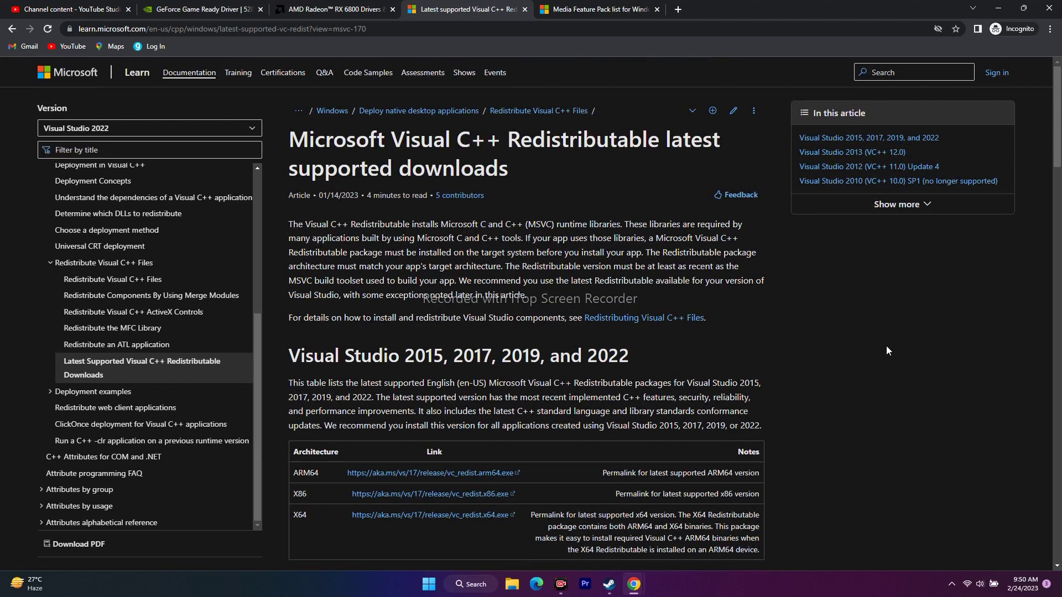
scroll(891, 301, "down", 2)
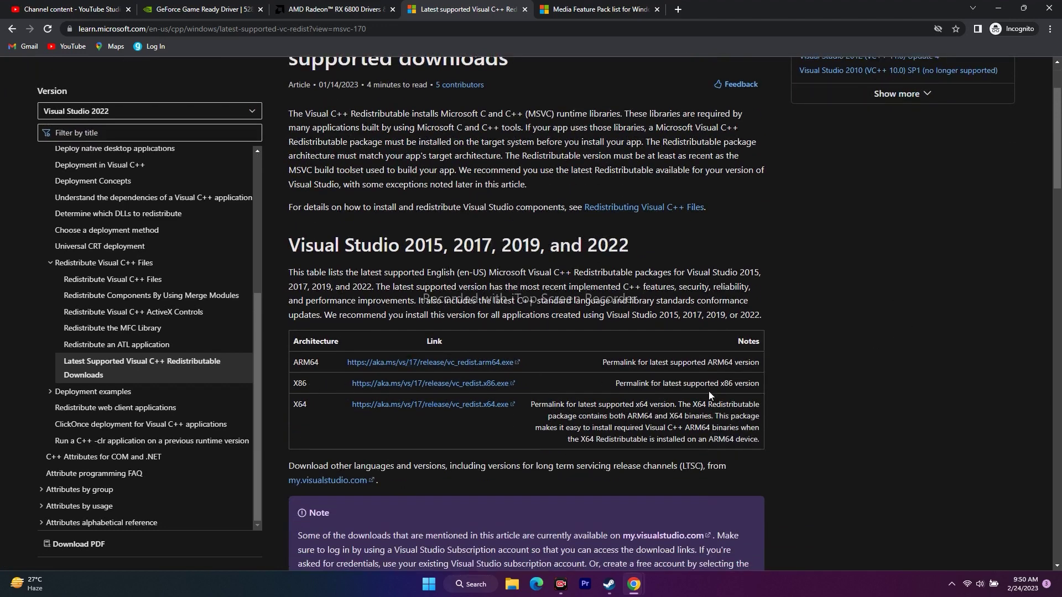
Minimize the browser, check the system type on the About page of Windows Settings, and close Settings
left_click(995, 7)
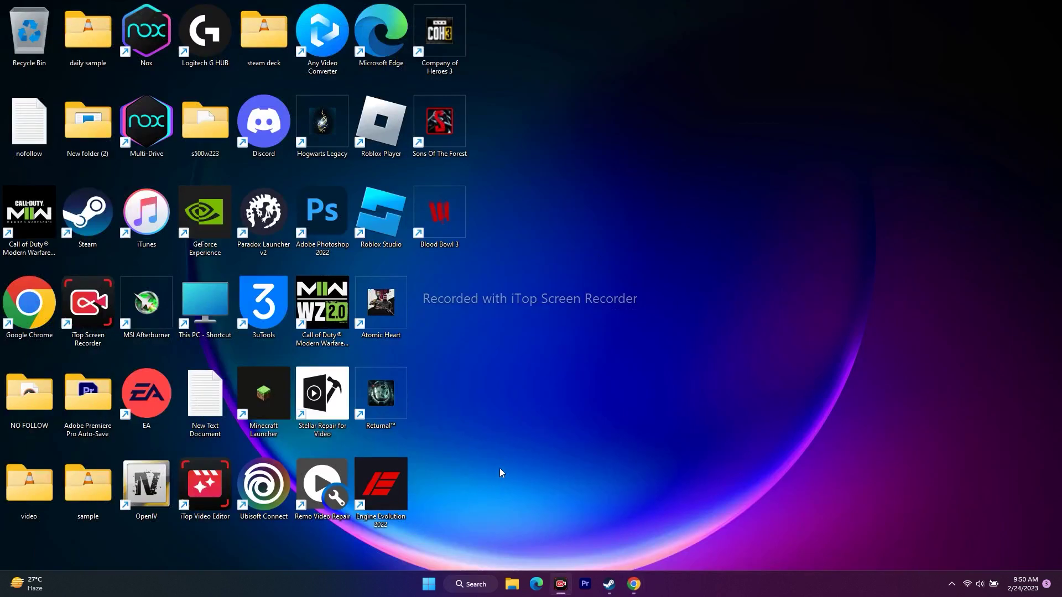
left_click(454, 586)
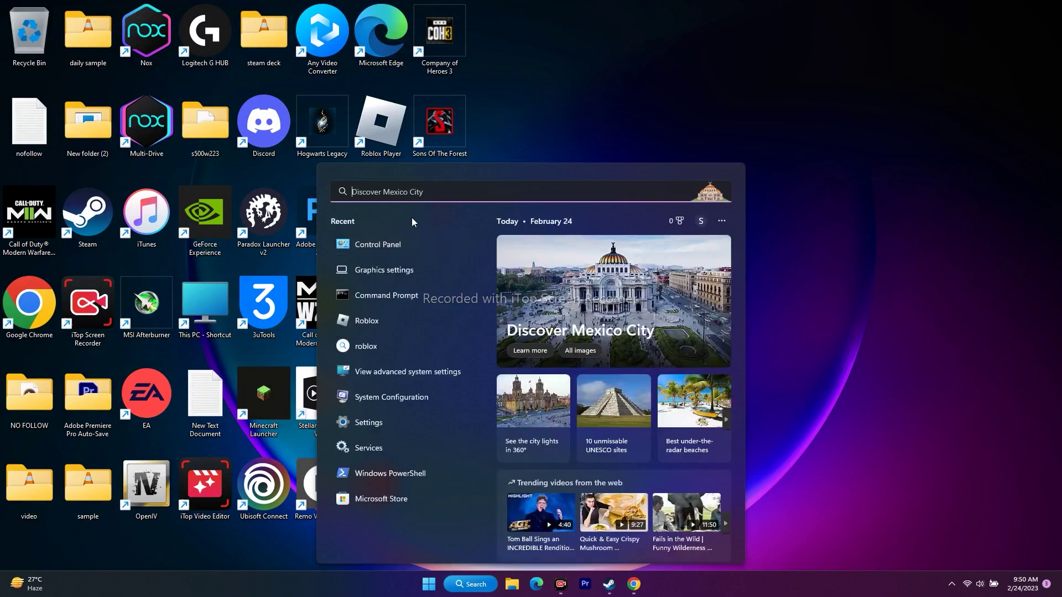
type("SETTI")
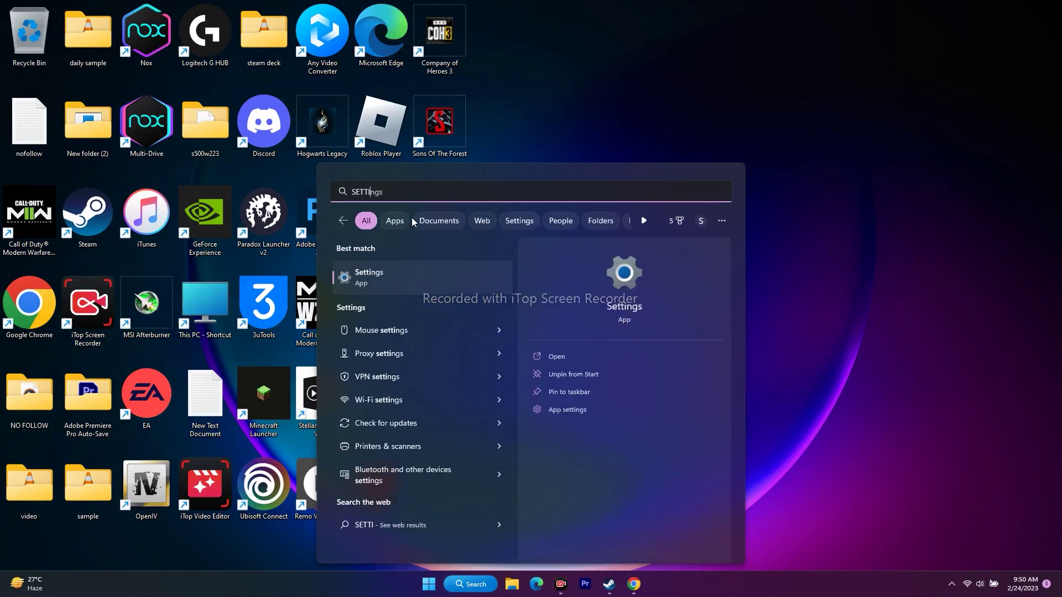
type("NGS")
left_click(386, 269)
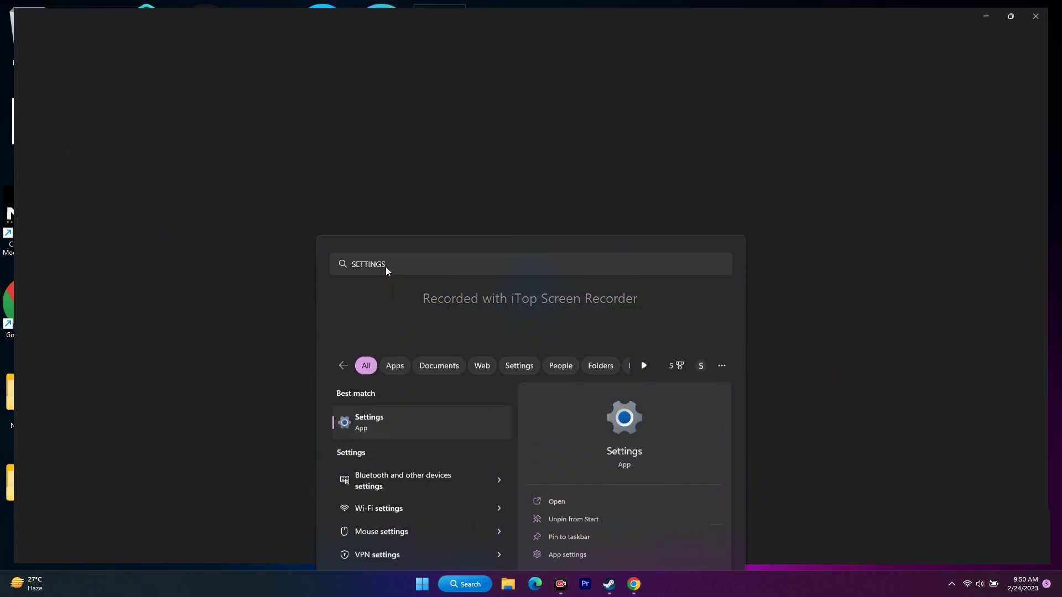
scroll(731, 211, "down", 5)
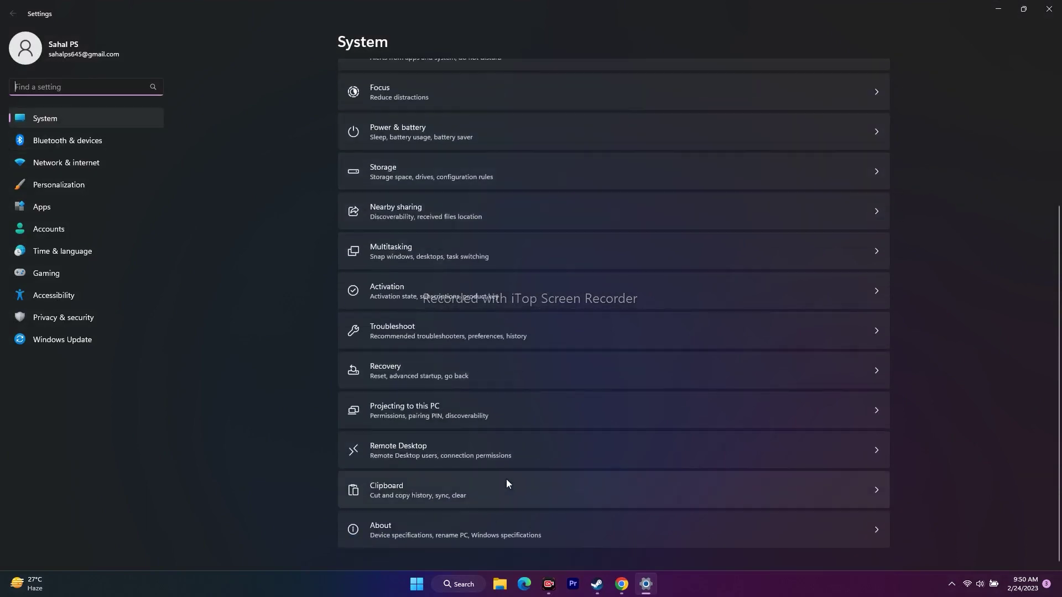
left_click(379, 527)
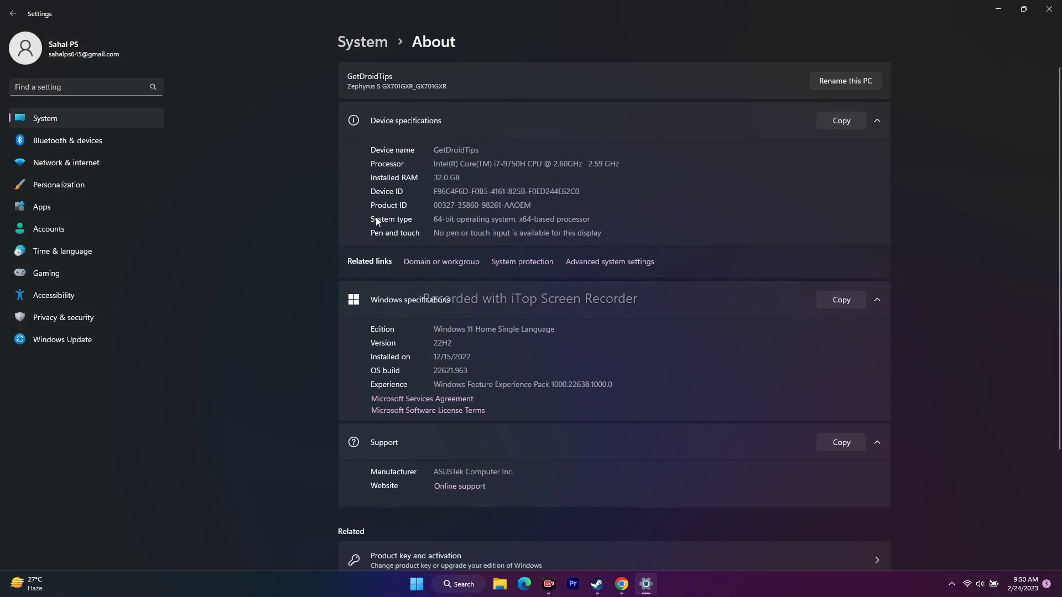
left_click_drag(436, 218, 589, 219)
left_click(587, 219)
left_click(1048, 9)
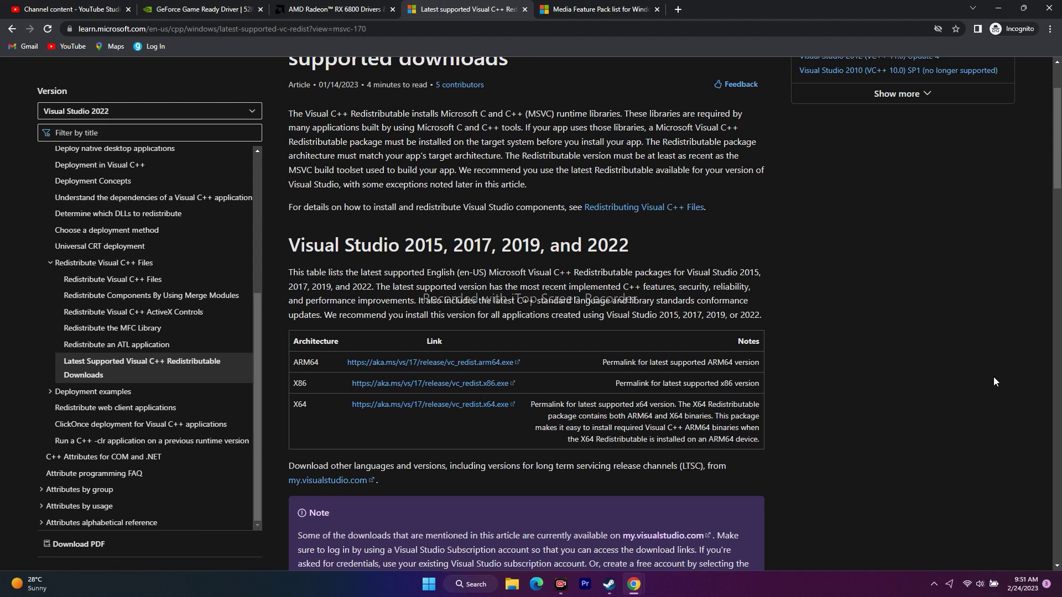
Minimize the browser, check Windows Update in Windows Settings for available updates, and close Settings
left_click(998, 8)
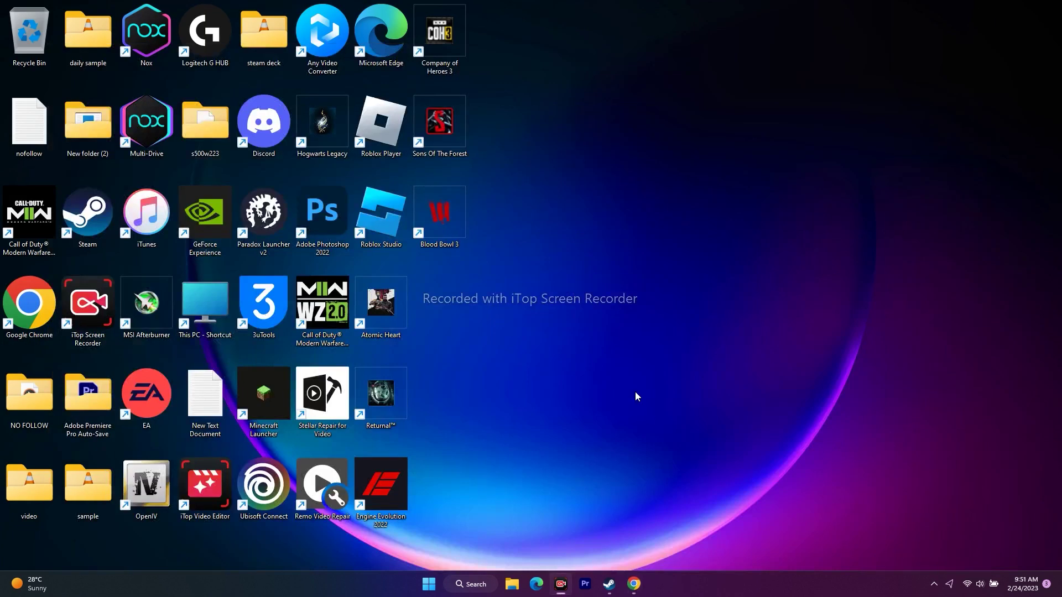
left_click(469, 582)
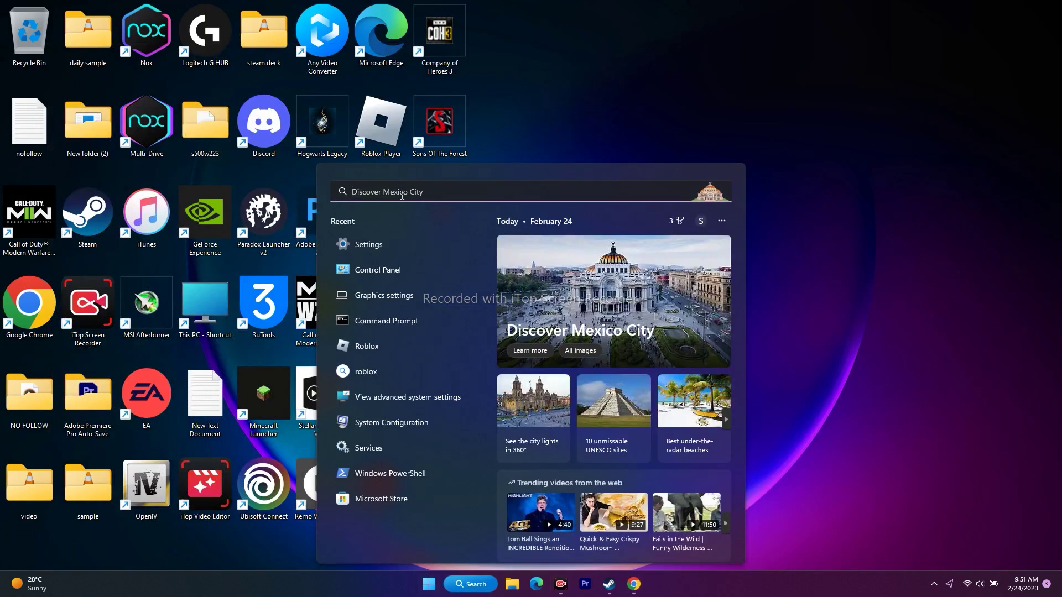
left_click(390, 240)
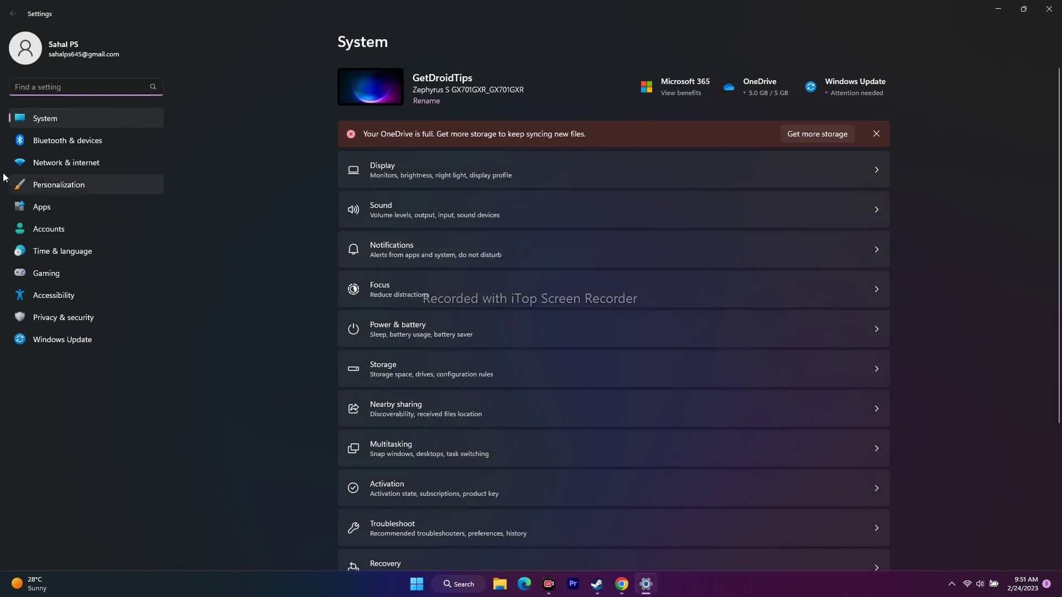
left_click(59, 342)
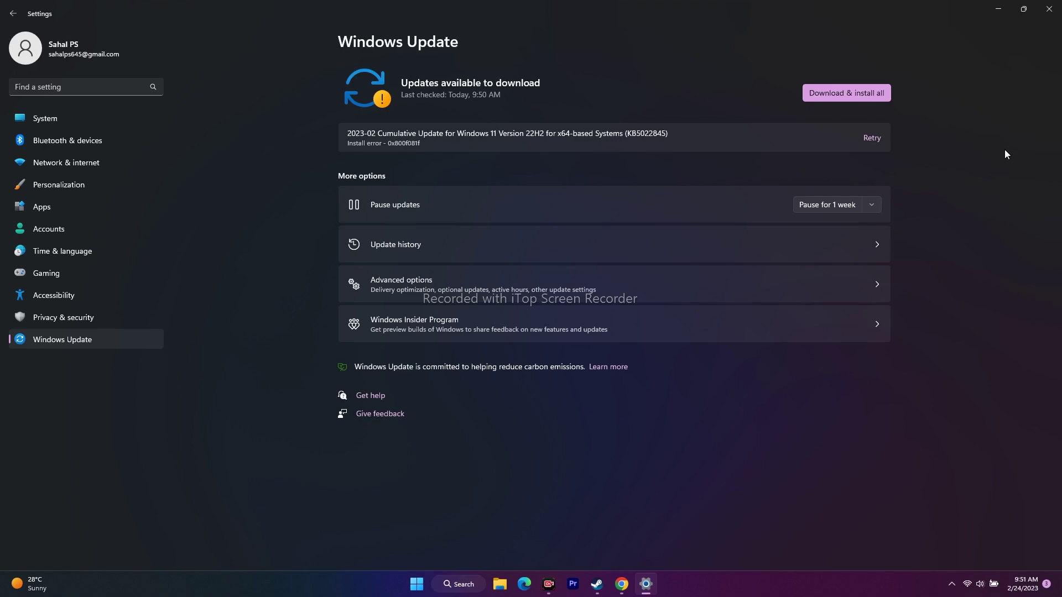
left_click(1049, 9)
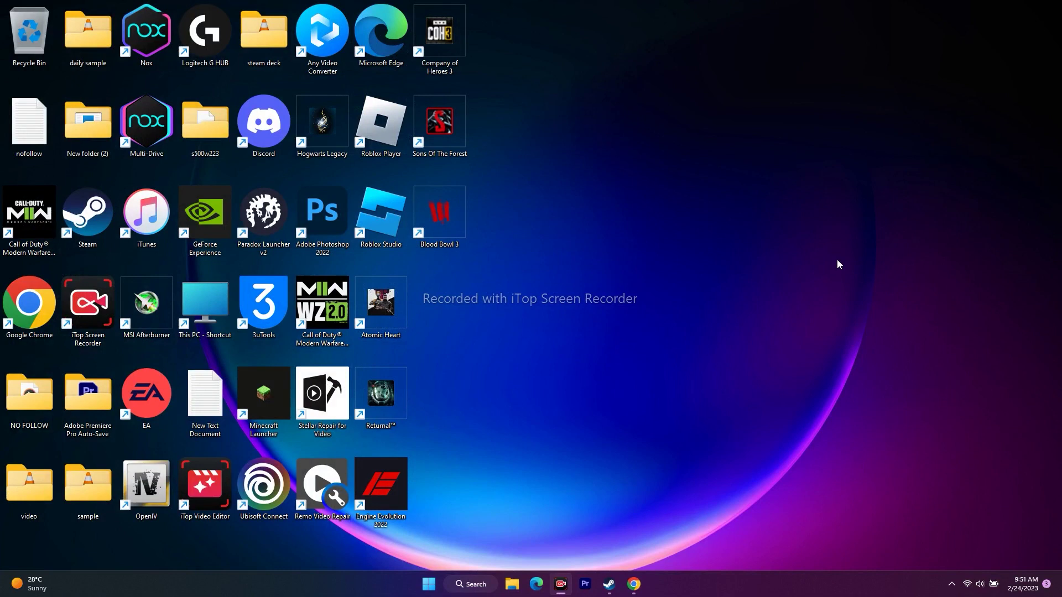
Switch to Steam to view the Sons Of The Forest library page, and minimize it again
mouse_move(608, 584)
left_click(614, 547)
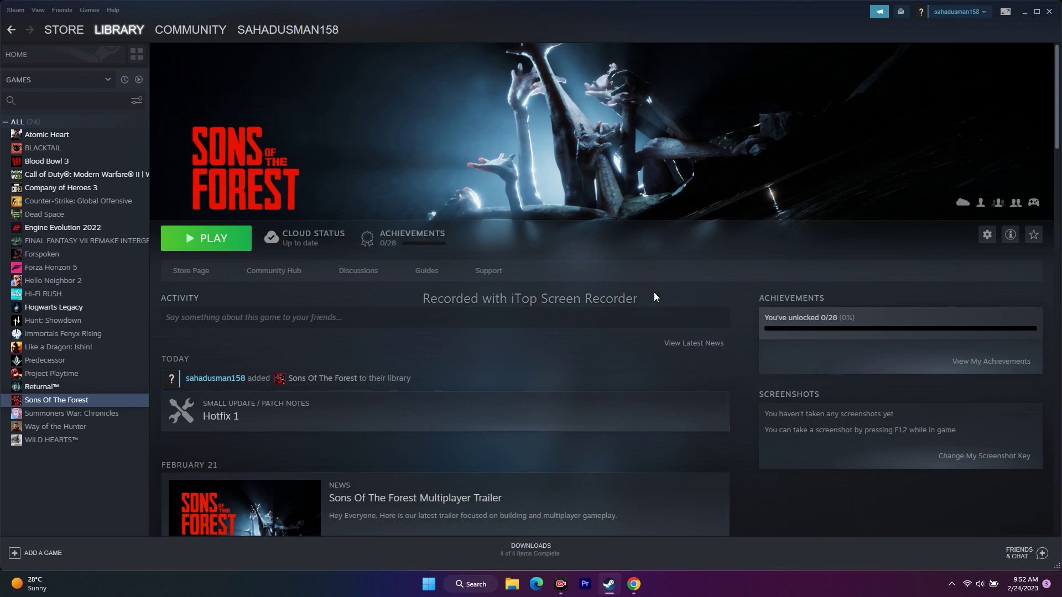
left_click(1023, 13)
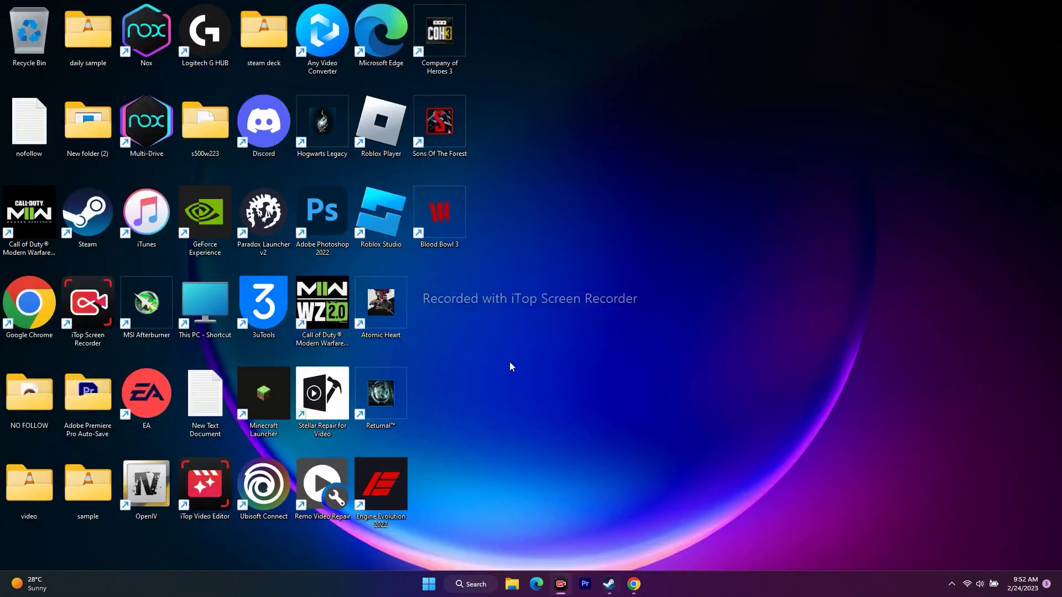
Open Task Manager and maximize its window
right_click(431, 584)
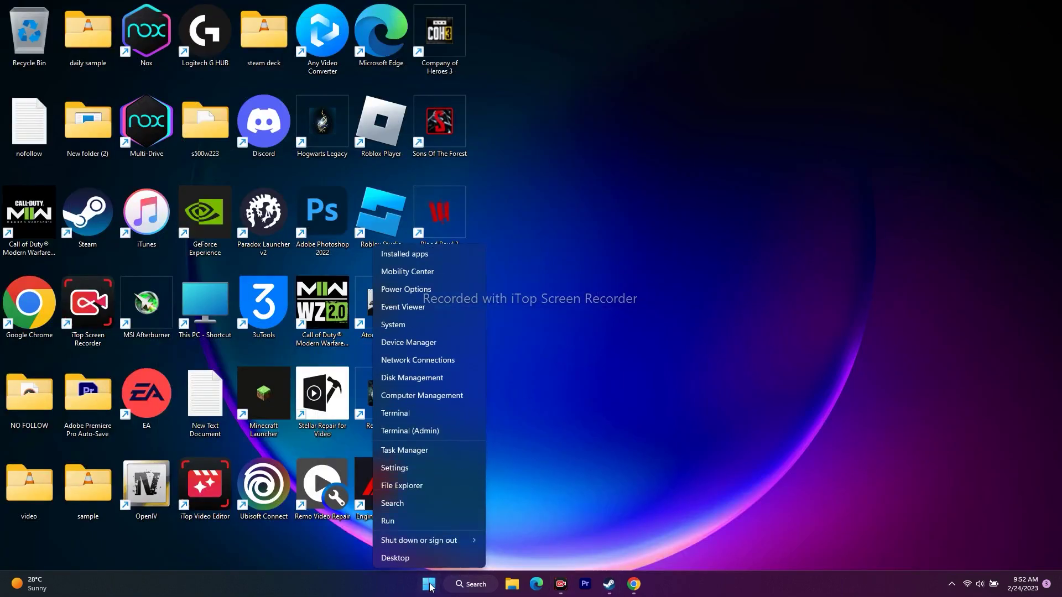
left_click(415, 450)
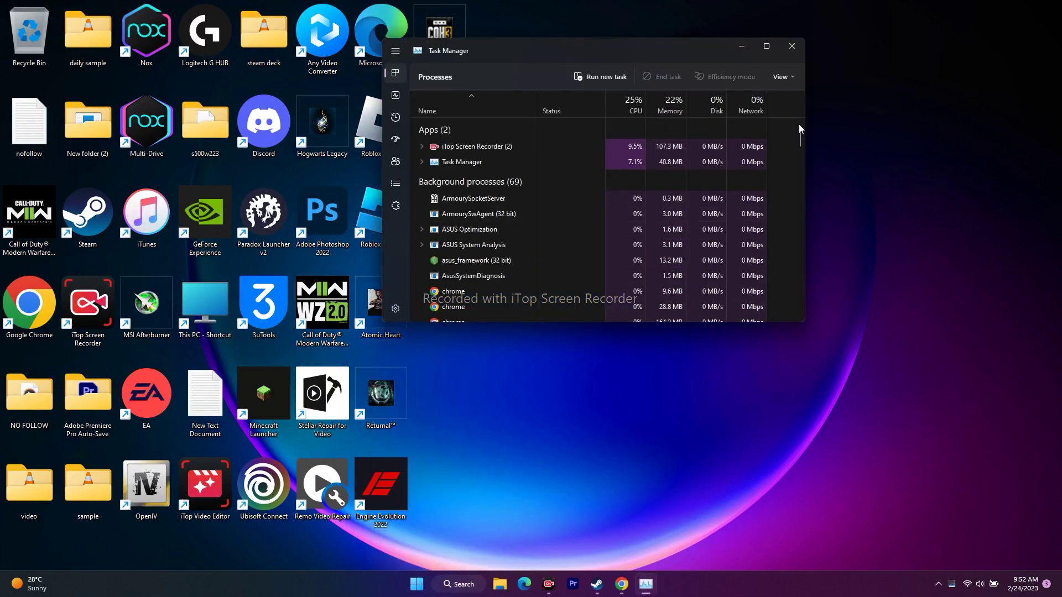
left_click(766, 46)
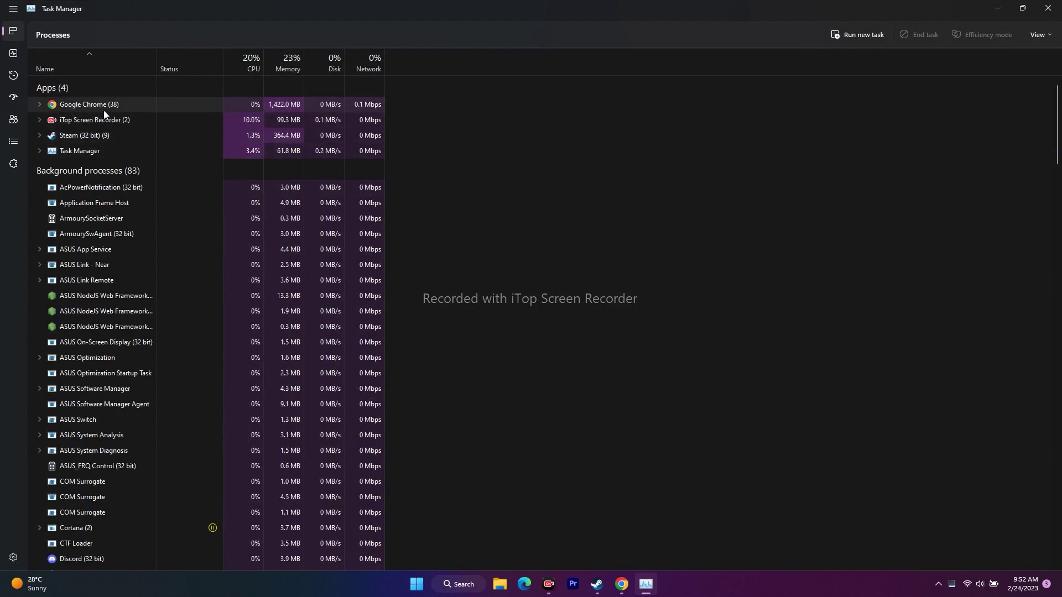
Examine the running apps and background processes for unneeded programs
scroll(745, 224, "down", 1)
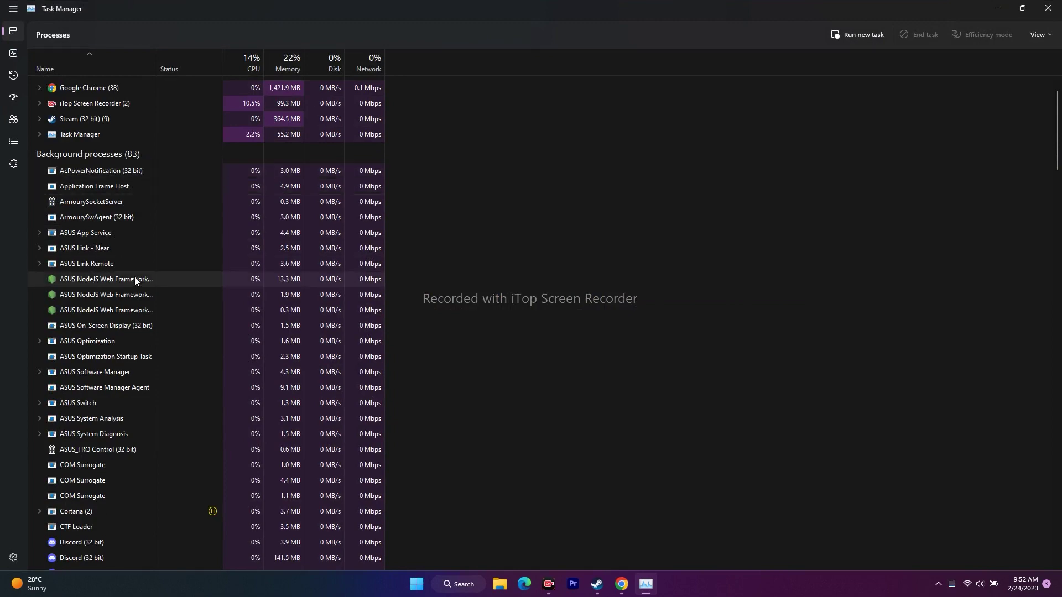
scroll(134, 277, "down", 3)
scroll(134, 276, "up", 2)
scroll(135, 275, "down", 6)
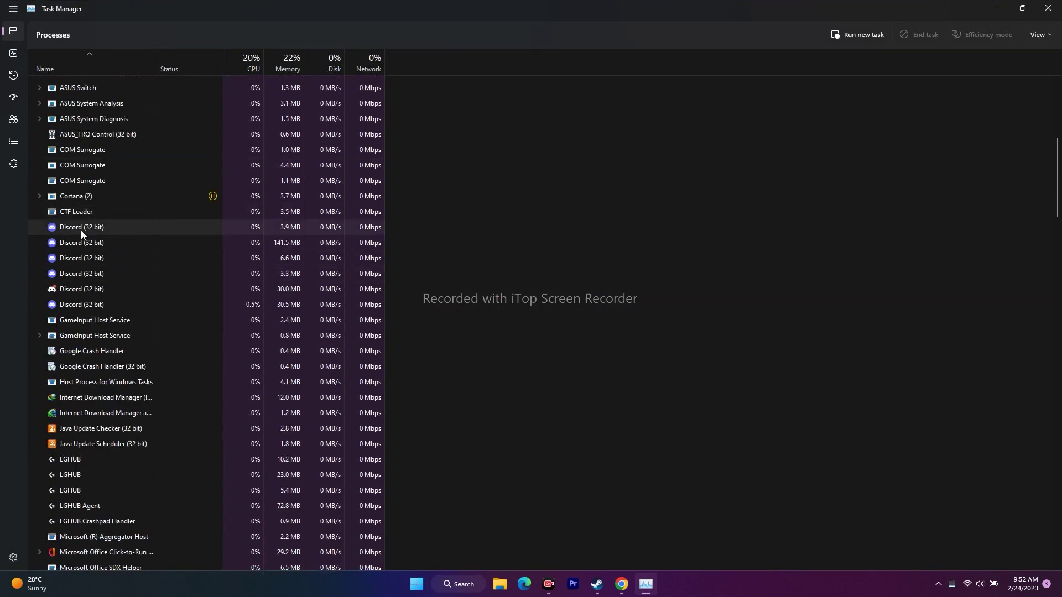
scroll(188, 300, "down", 2)
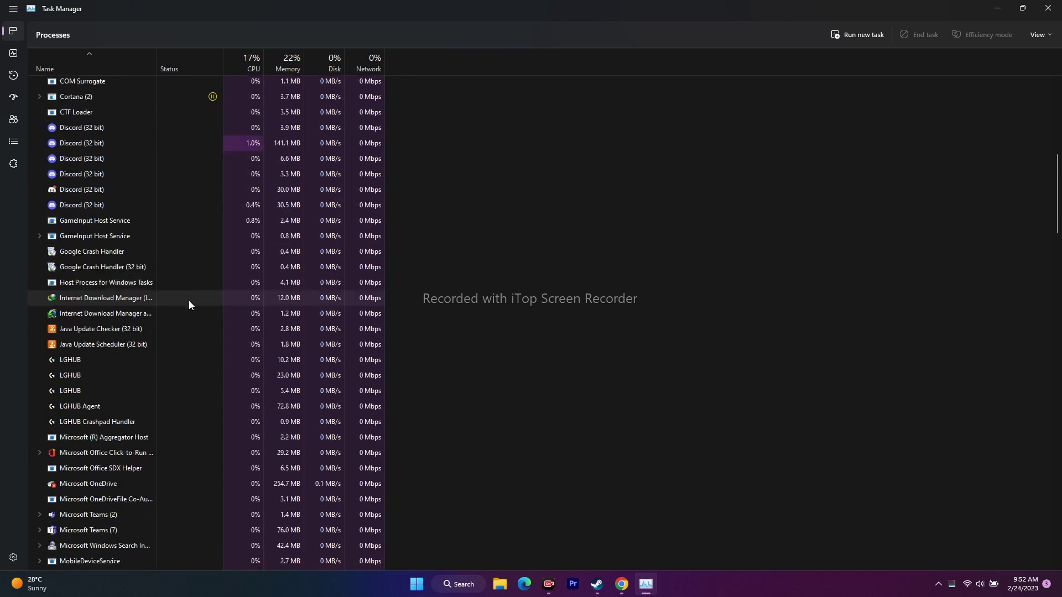
scroll(188, 301, "down", 3)
scroll(188, 301, "up", 3)
scroll(188, 300, "up", 1)
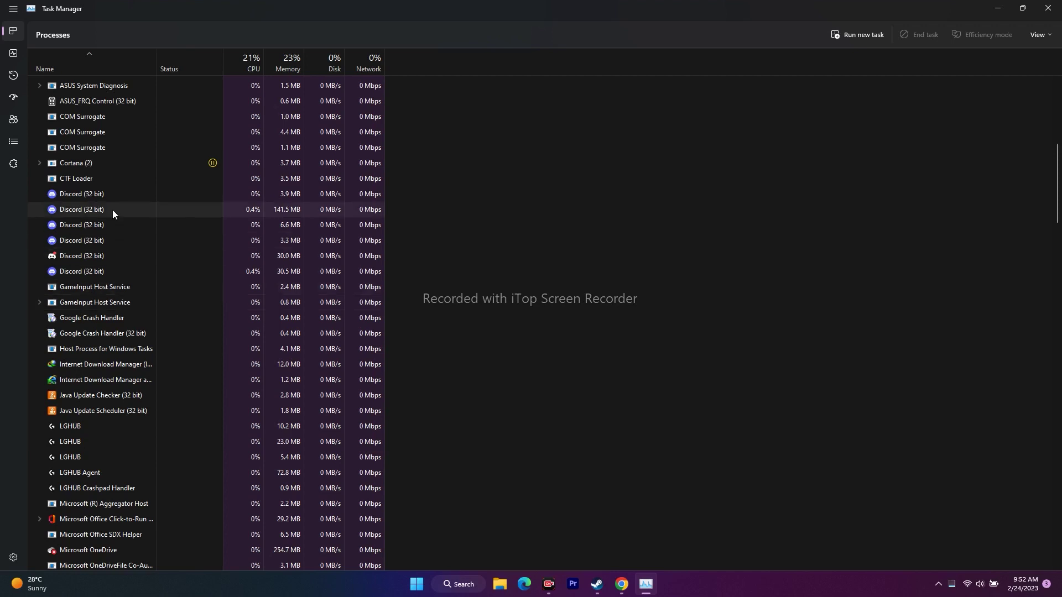
End the Discord (32 bit) background tasks and look through the remaining background processes
right_click(94, 195)
key("Escape")
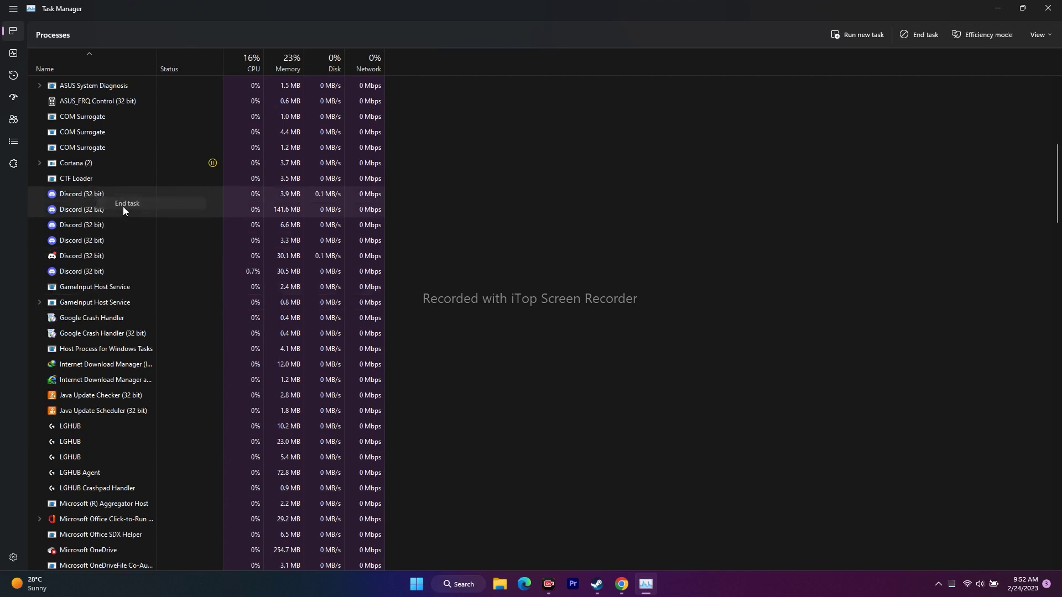
right_click(102, 195)
left_click(122, 206)
right_click(96, 209)
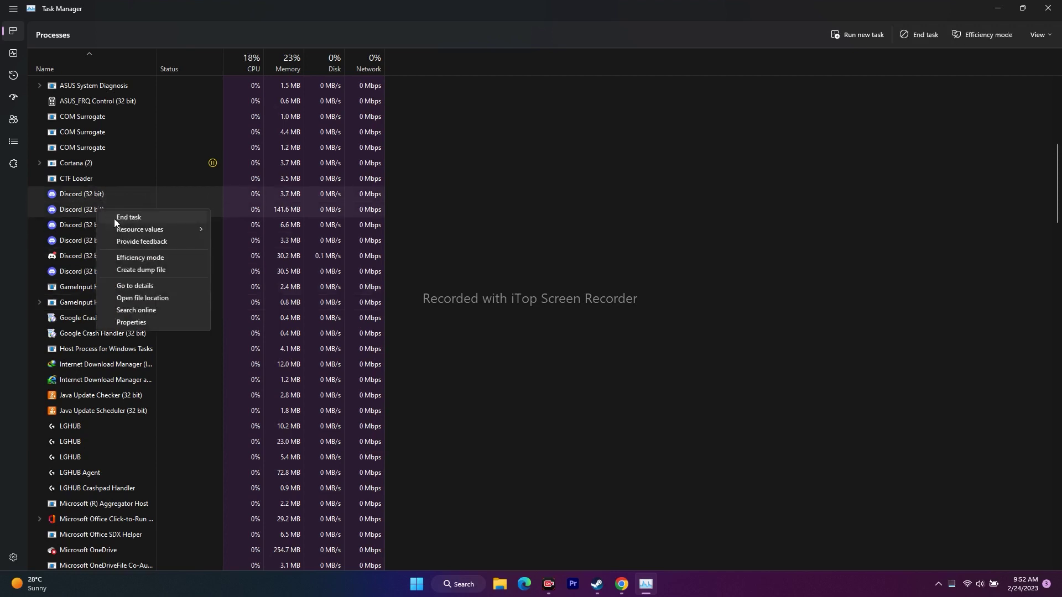
left_click(123, 217)
scroll(167, 270, "down", 5)
scroll(167, 270, "down", 5)
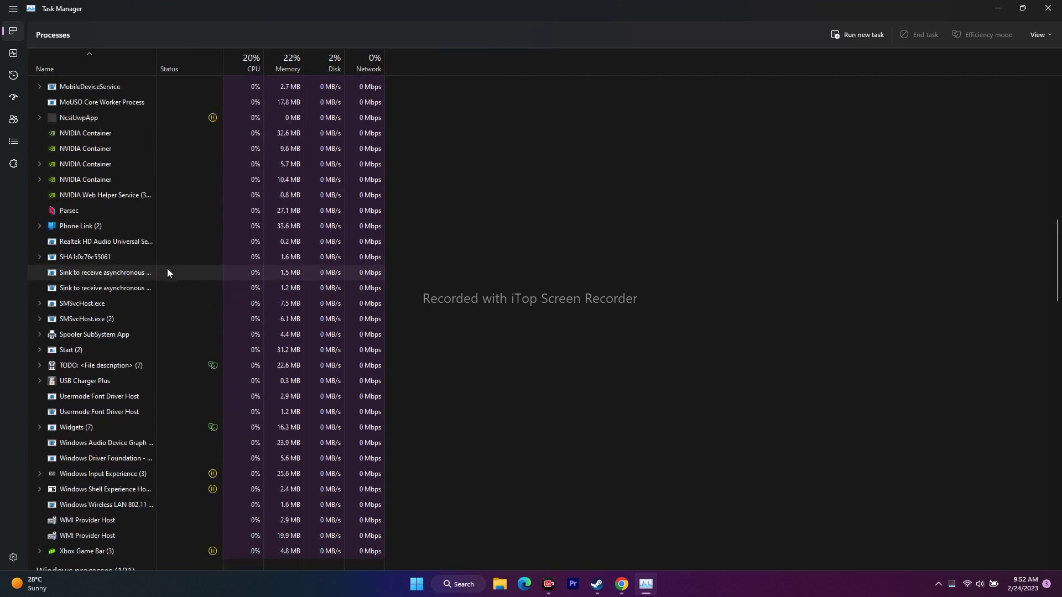
scroll(167, 272, "up", 5)
scroll(167, 272, "up", 9)
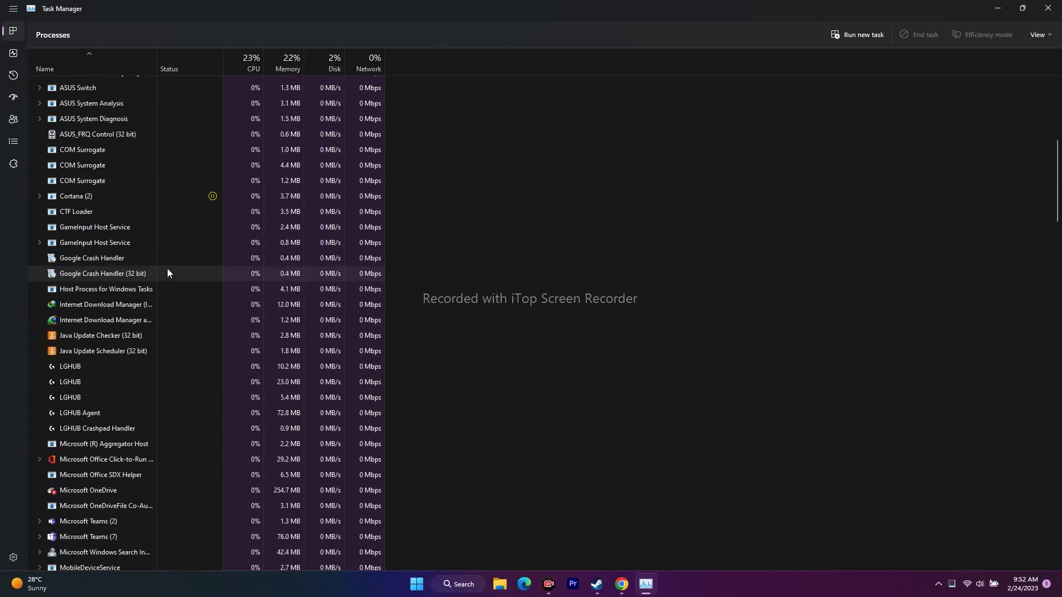
Close Task Manager and refresh the desktop
scroll(167, 271, "up", 3)
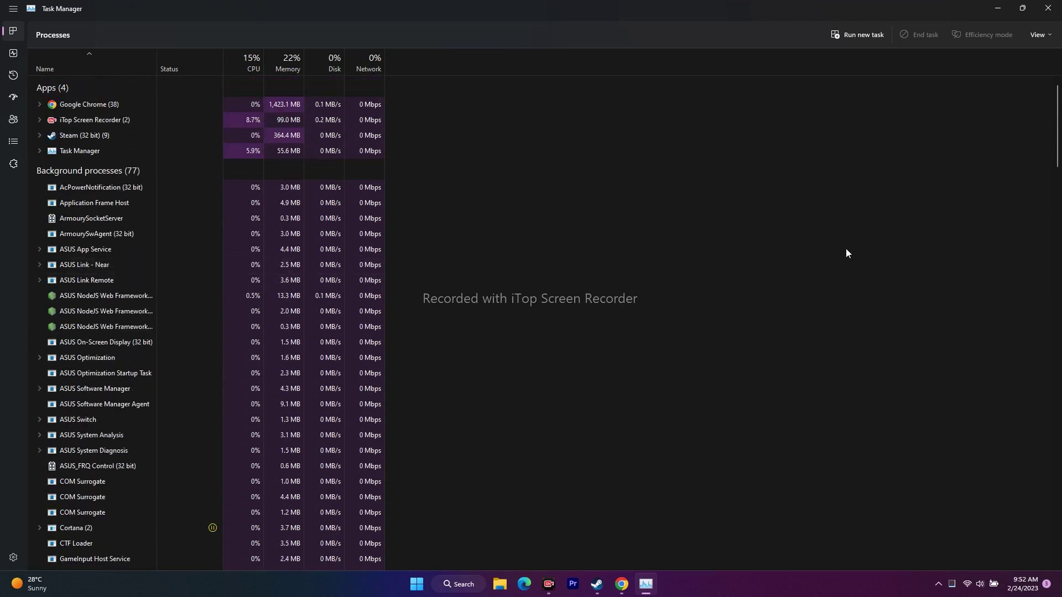
left_click(1047, 8)
right_click(590, 181)
left_click(625, 228)
Switch to Steam and open the controller properties of Sons Of The Forest
left_click(608, 584)
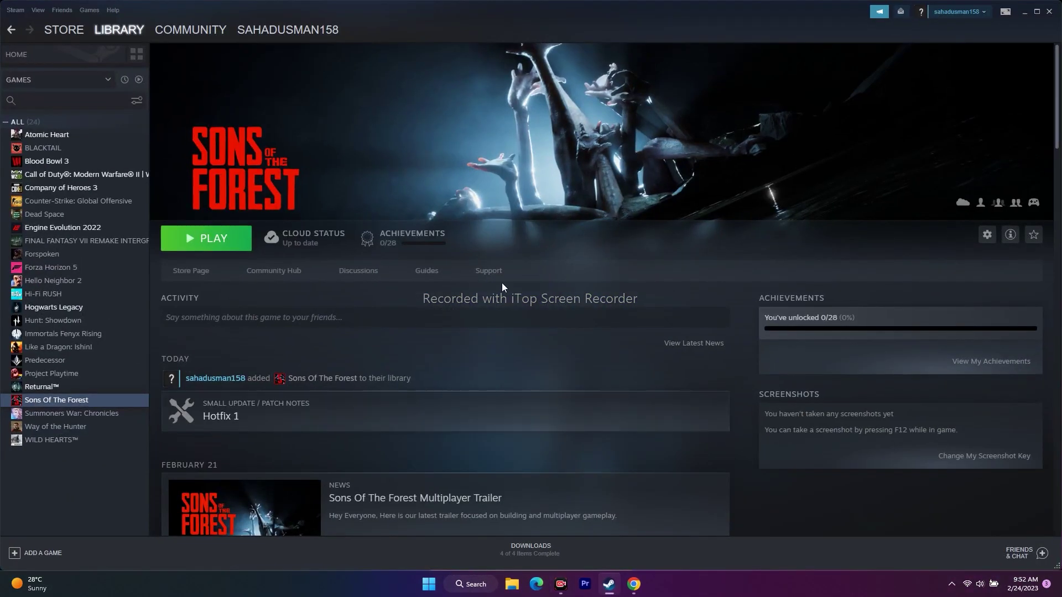
right_click(78, 401)
left_click(103, 470)
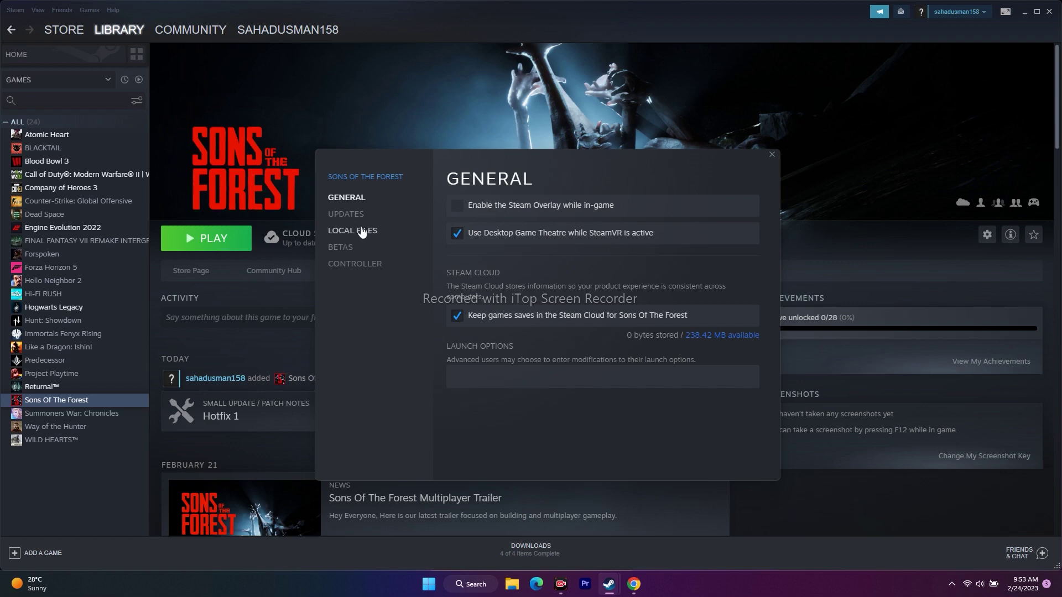
left_click(374, 265)
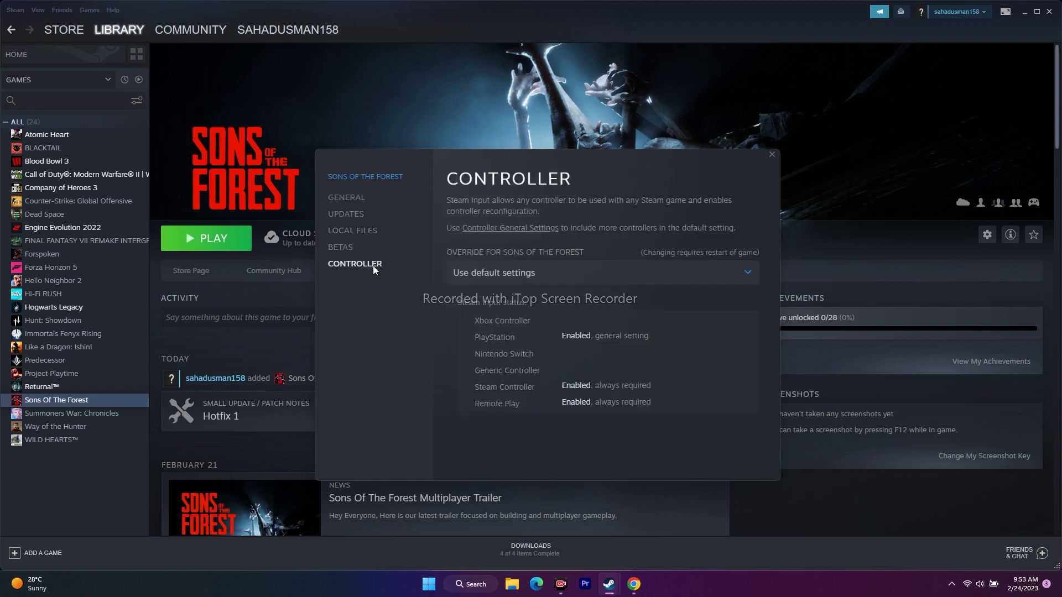
Try the Enable Steam Input and Disable Steam Input overrides for Sons Of The Forest
left_click(501, 273)
left_click(520, 273)
left_click(514, 272)
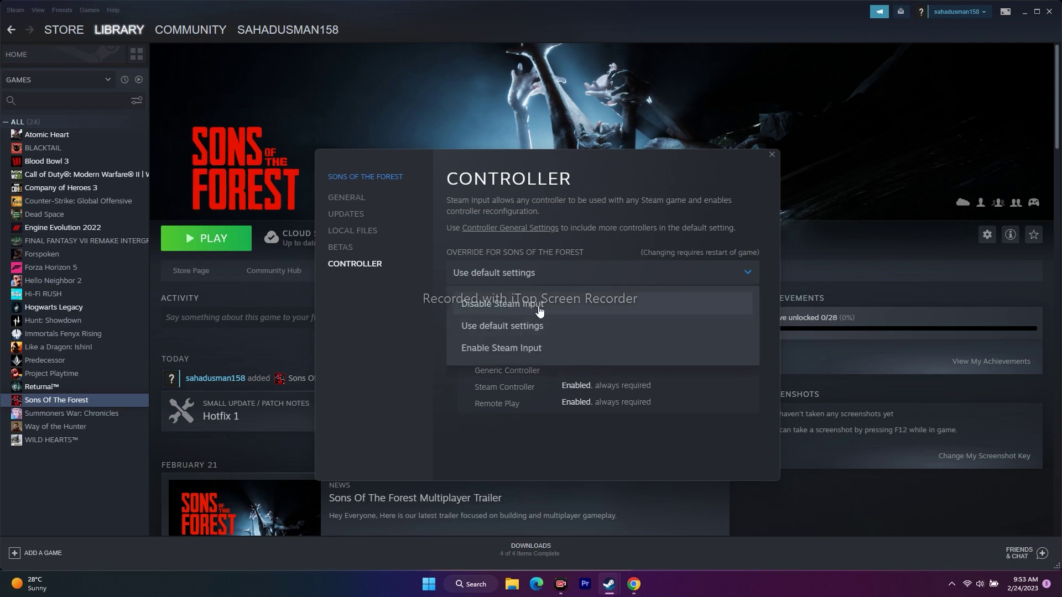
left_click(520, 349)
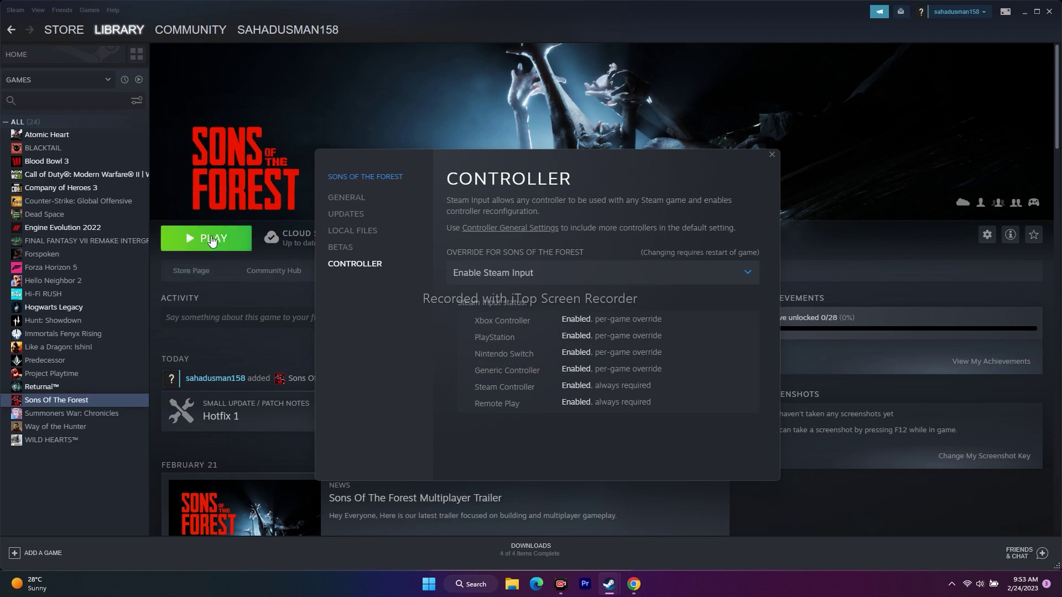
left_click(502, 273)
left_click(502, 301)
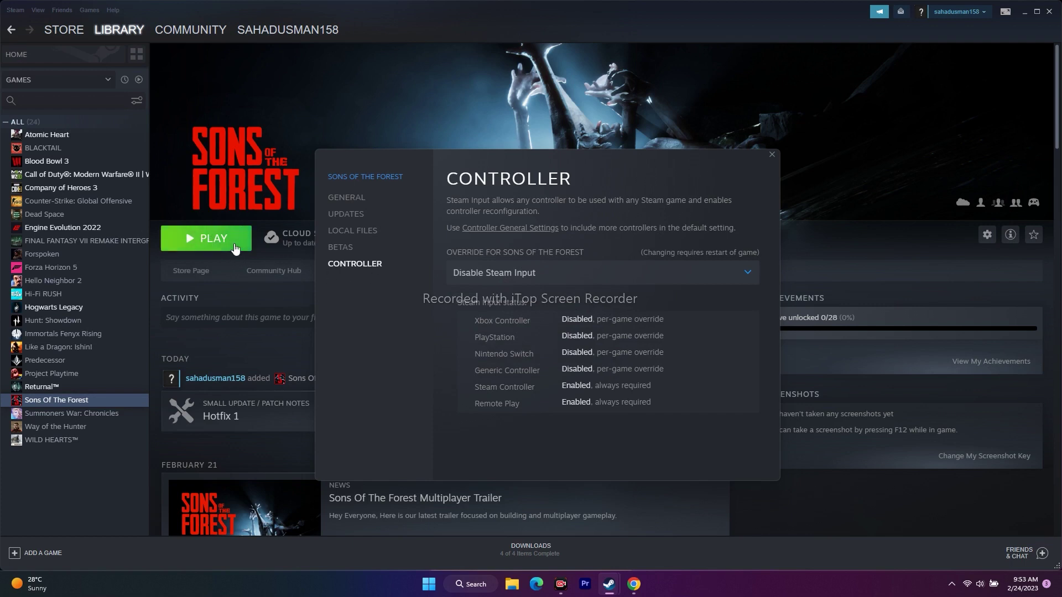
Set the game's controller override to Use default settings, close its properties and minimize Steam
left_click(532, 284)
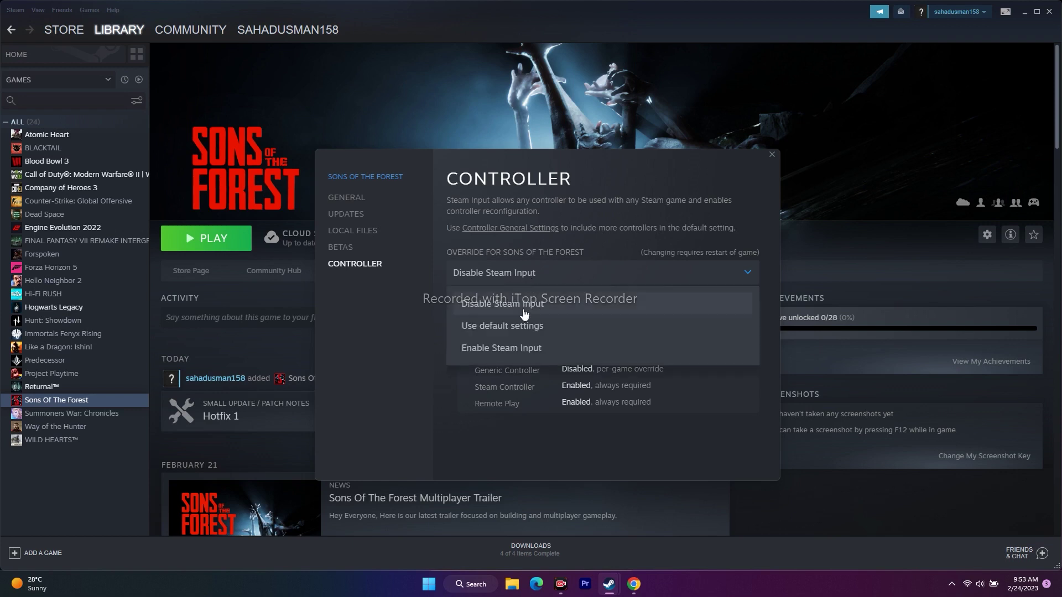
left_click(553, 324)
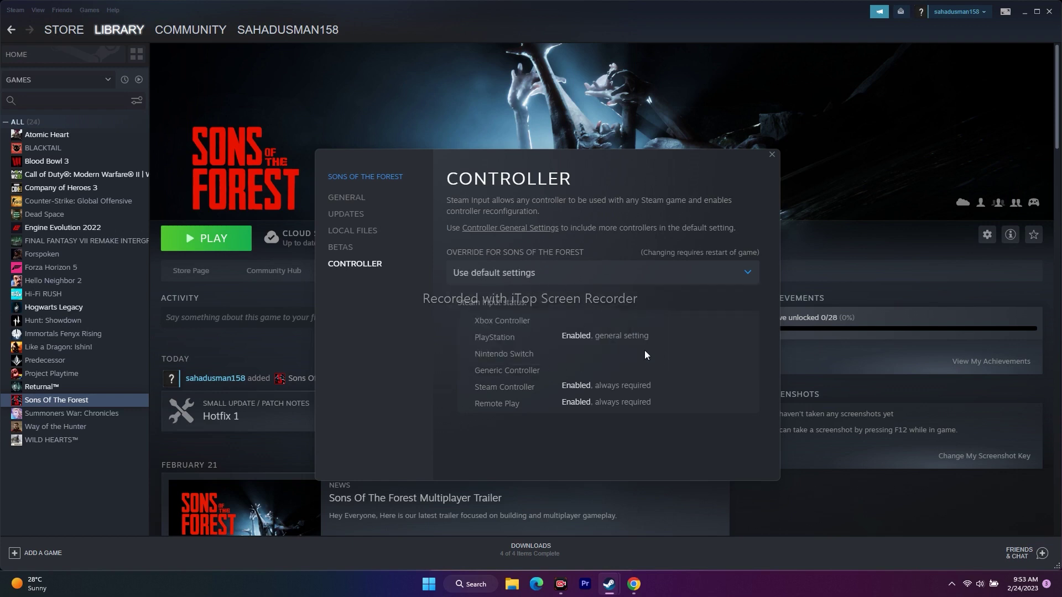
left_click(770, 148)
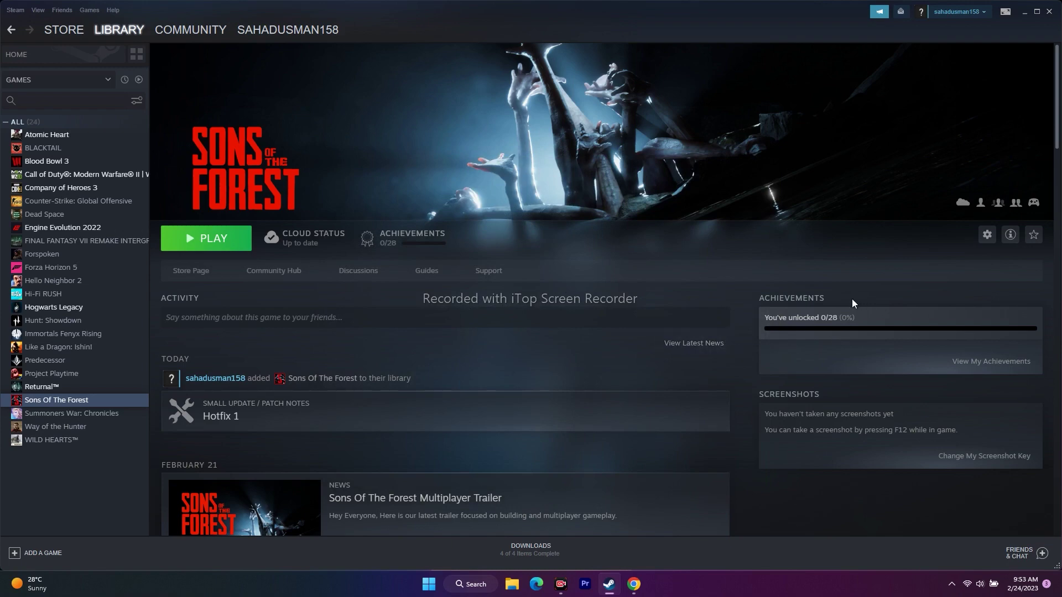
left_click(1025, 12)
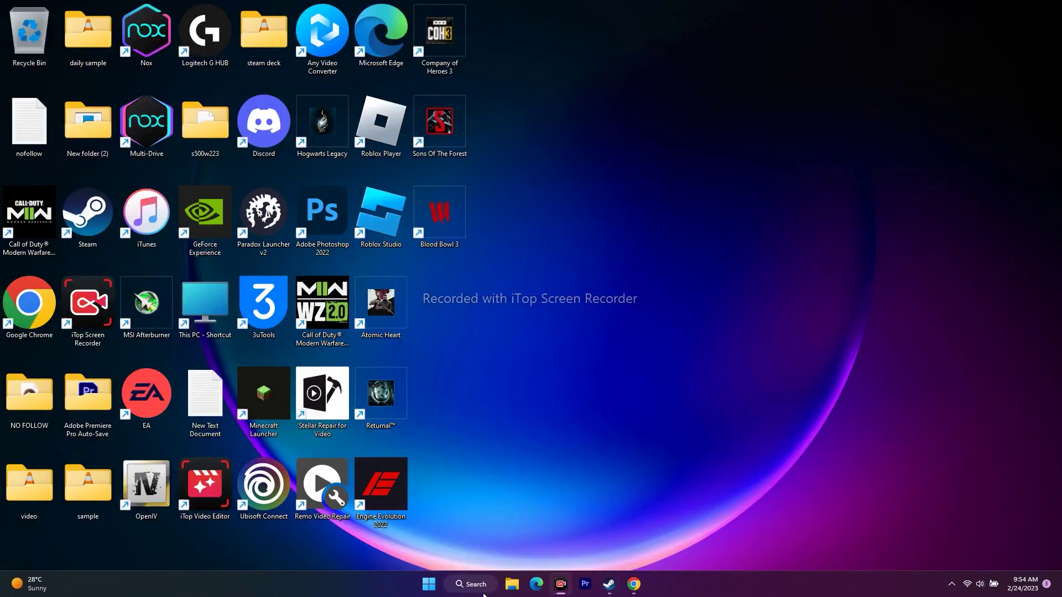
Open the Virtual Memory settings from the advanced performance options in System Properties
left_click(472, 584)
left_click(427, 397)
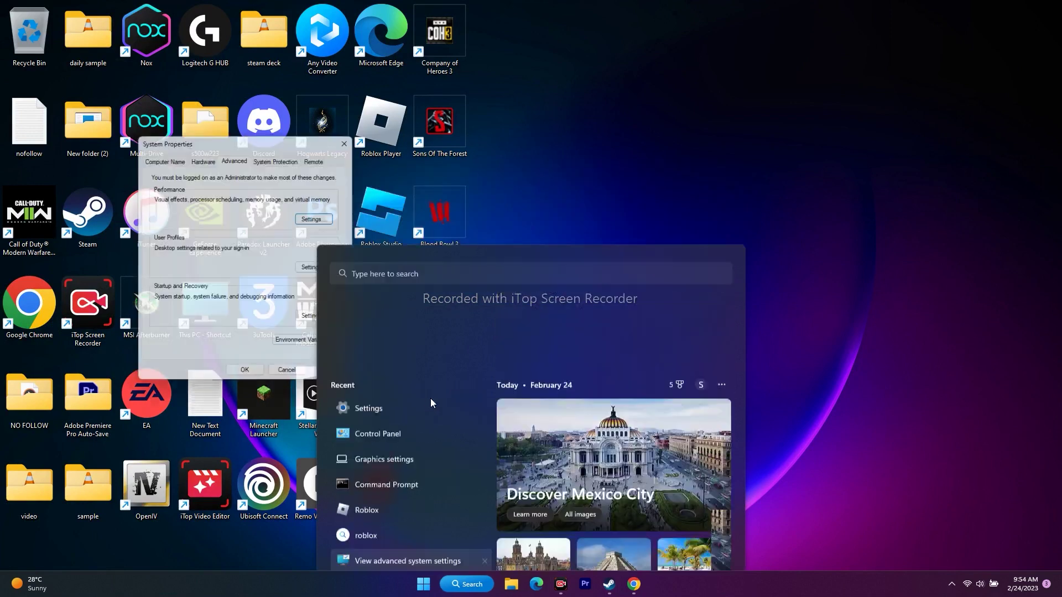
left_click_drag(275, 140, 764, 64)
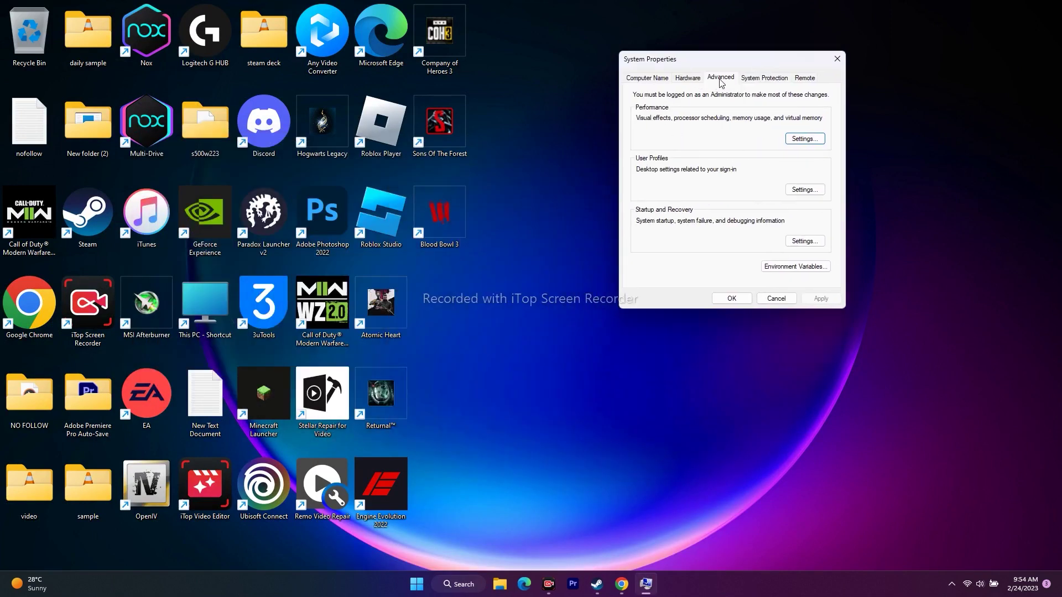
left_click(797, 139)
left_click(702, 120)
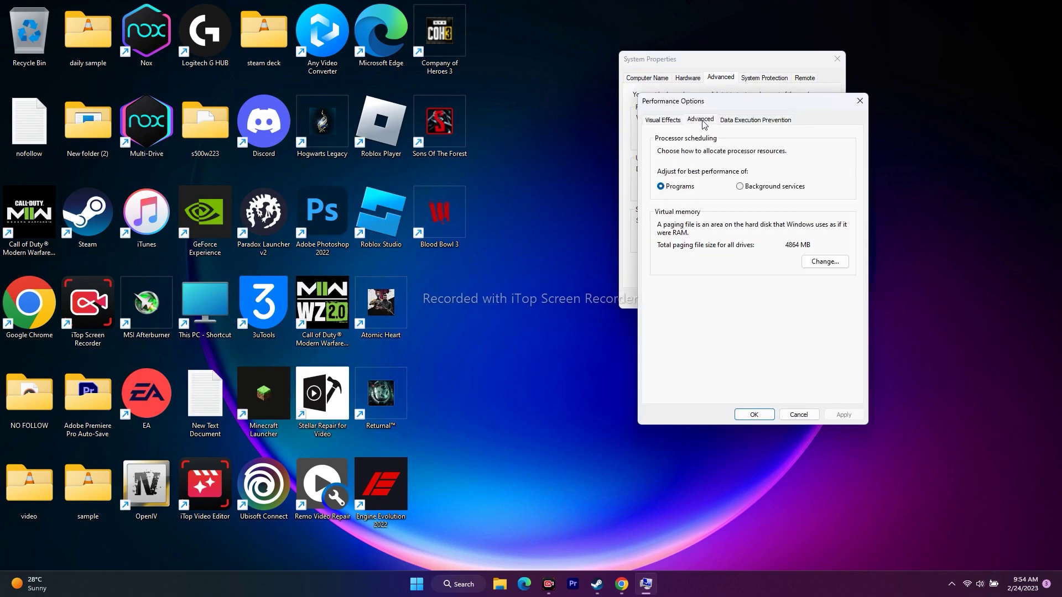
left_click(825, 262)
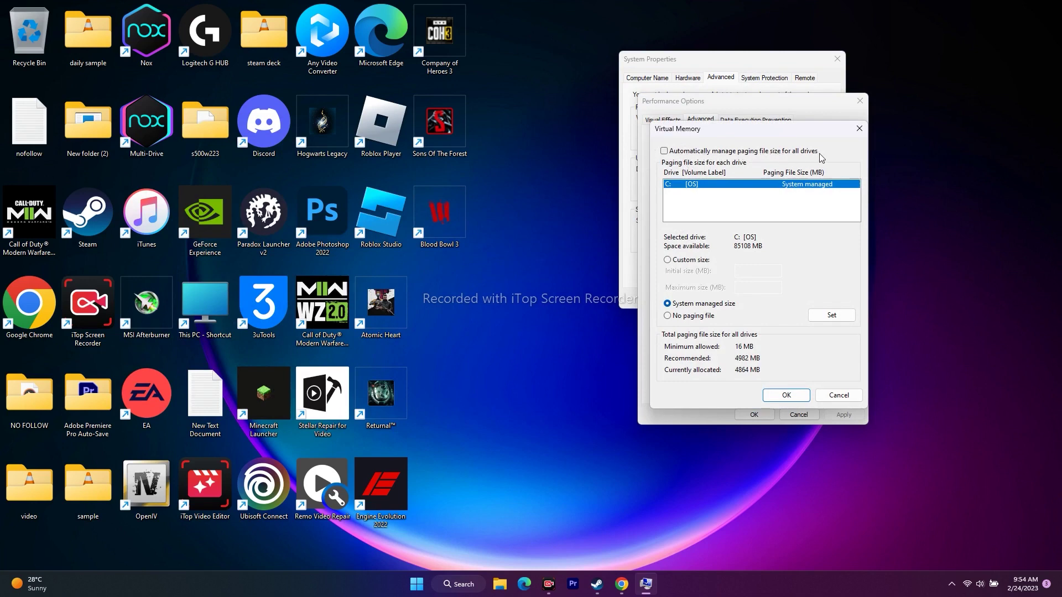
Toggle automatic paging file management on and off again, and choose Custom size for drive C:
left_click(673, 153)
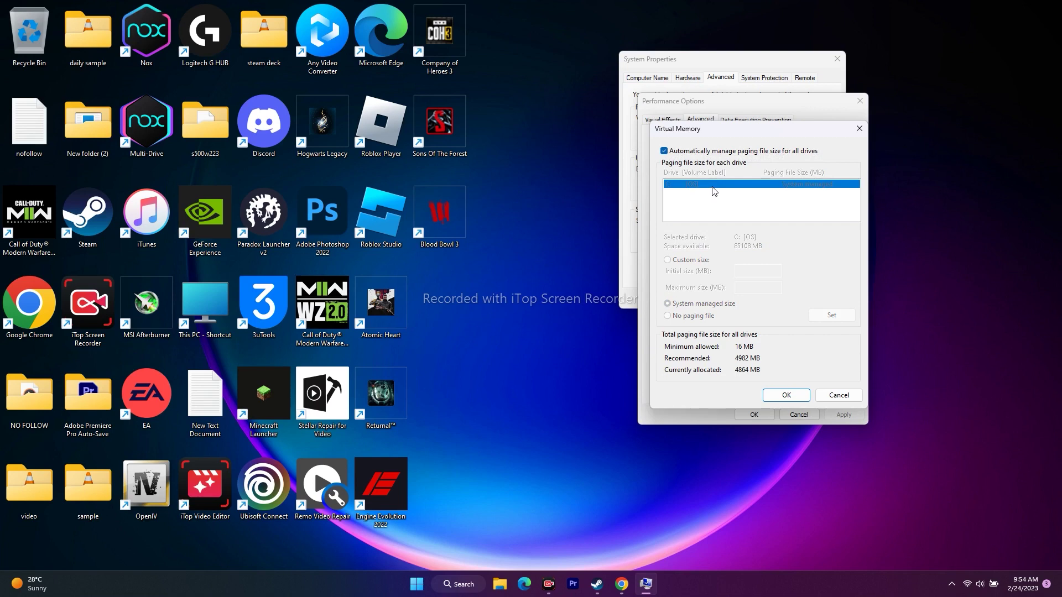
left_click(664, 151)
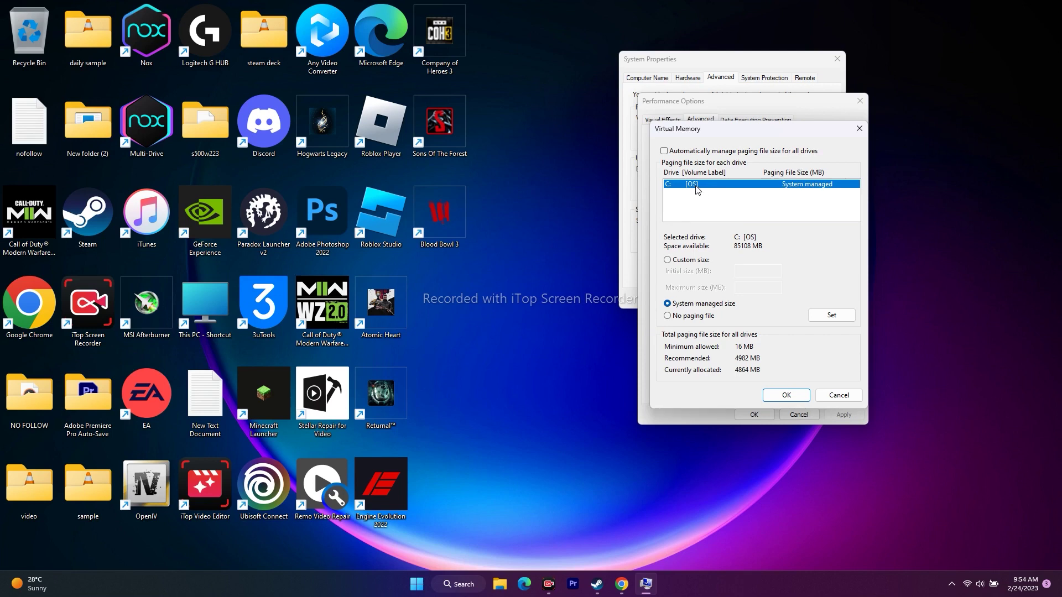
left_click(667, 261)
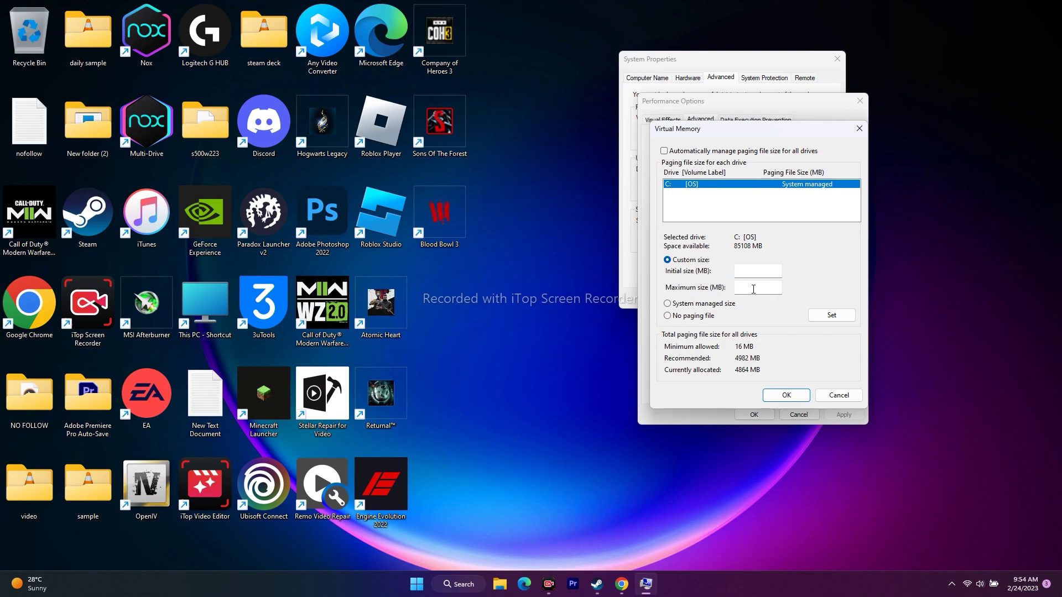
Look up the installed RAM in the Windows device specifications and close Settings
left_click(457, 586)
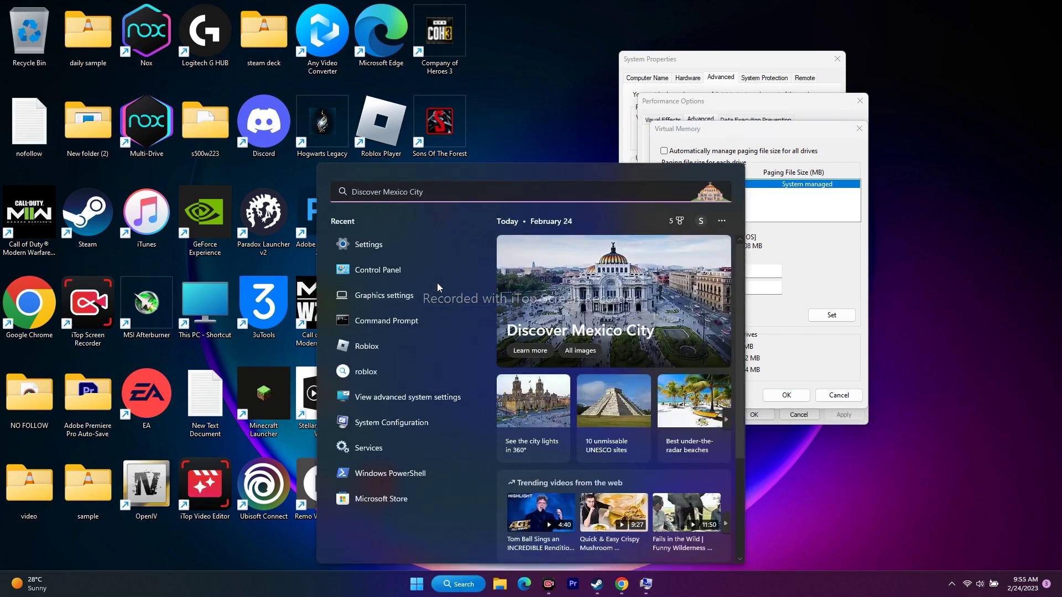
left_click(366, 245)
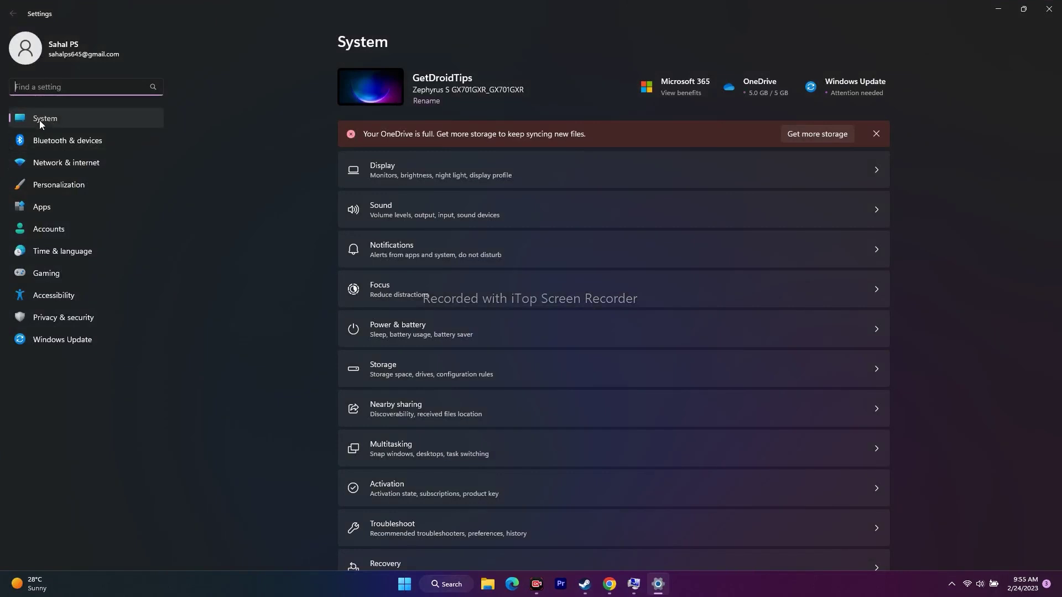
scroll(1031, 194, "down", 5)
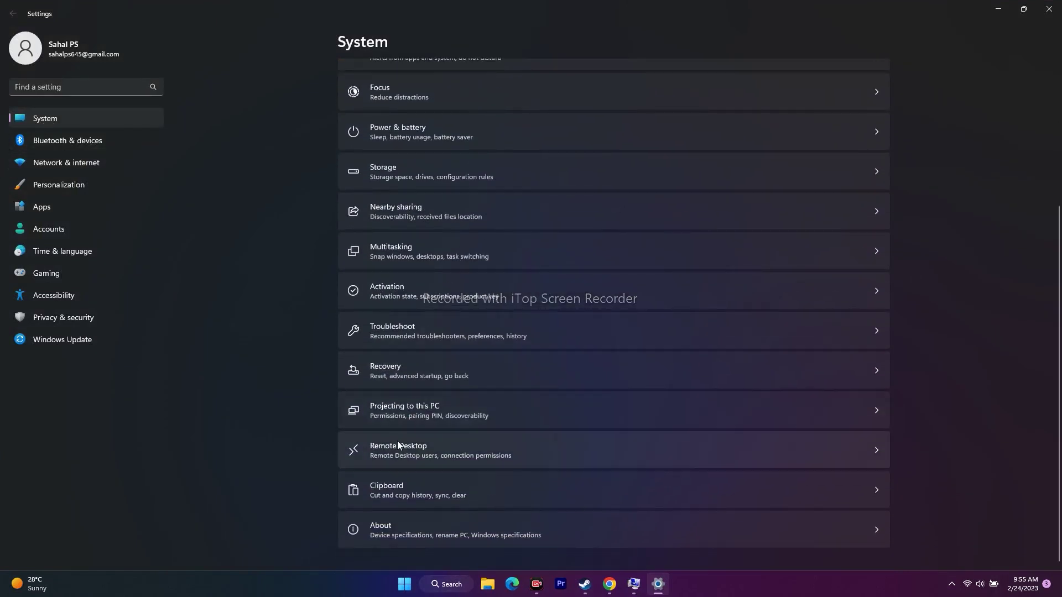
left_click(401, 526)
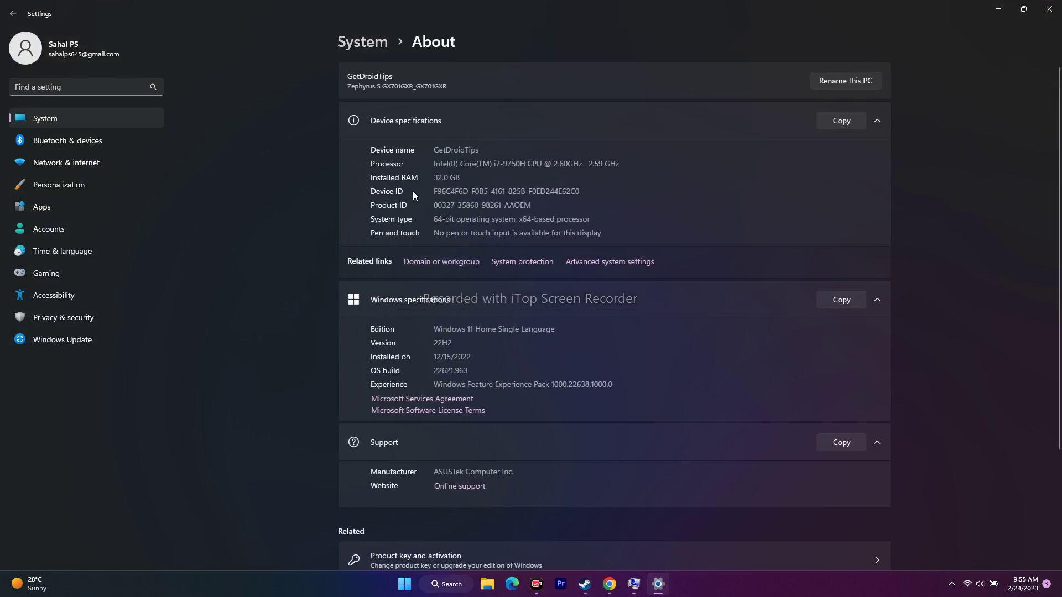
left_click_drag(472, 178, 416, 179)
left_click(1049, 9)
Open Calculator and multiply 32 by 1024 to convert the installed RAM to megabytes
left_click(459, 584)
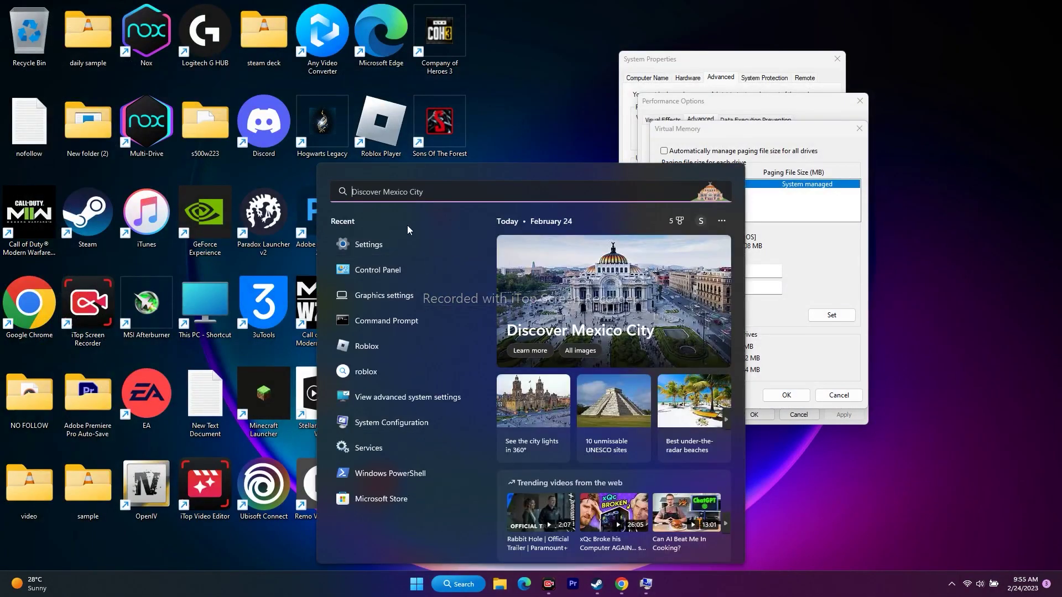
type("CA")
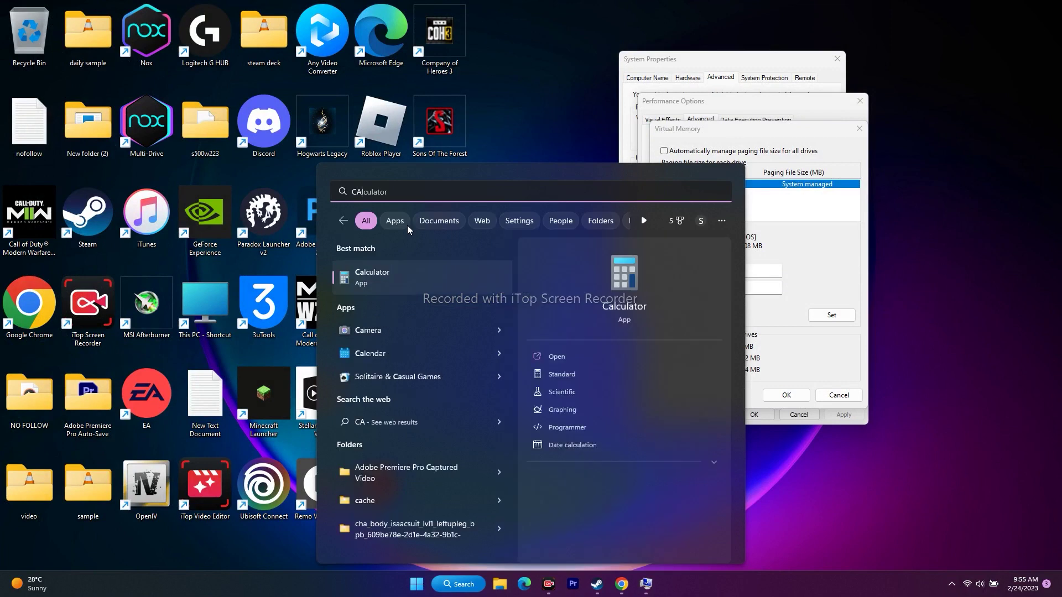
left_click(410, 277)
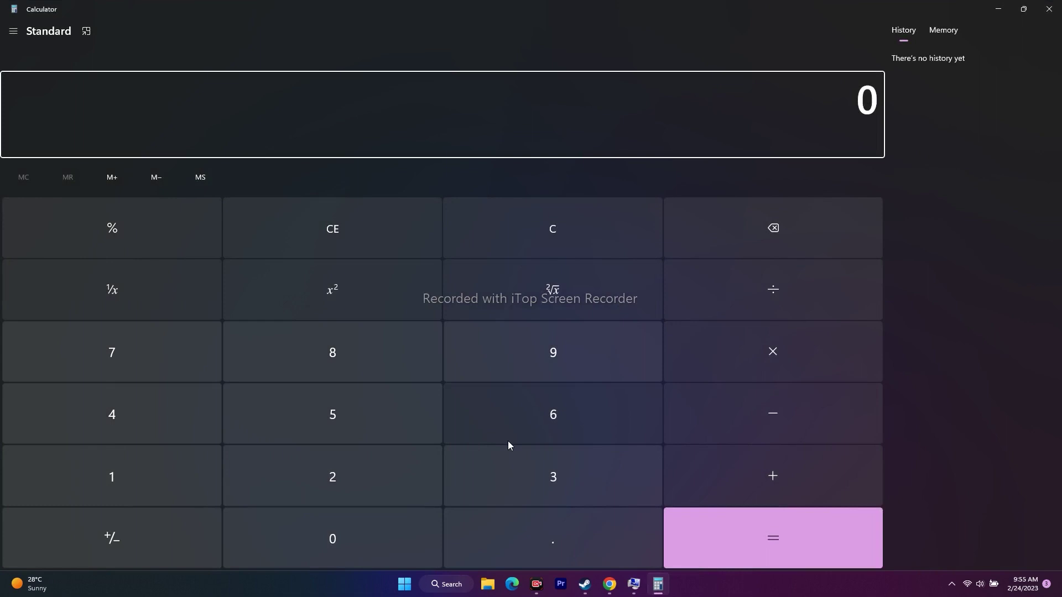
left_click(535, 487)
left_click(384, 479)
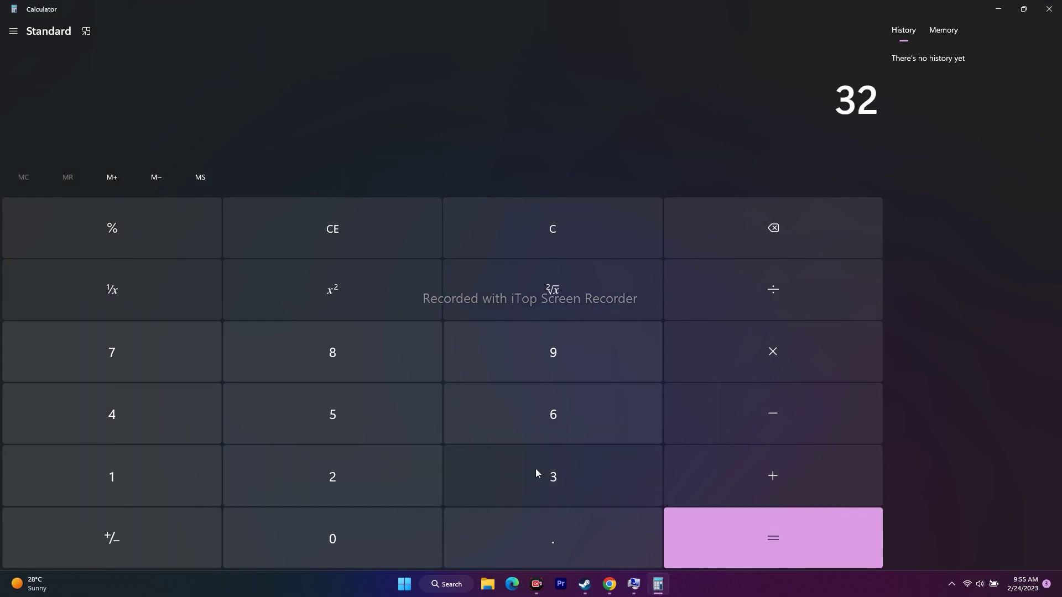
left_click(766, 355)
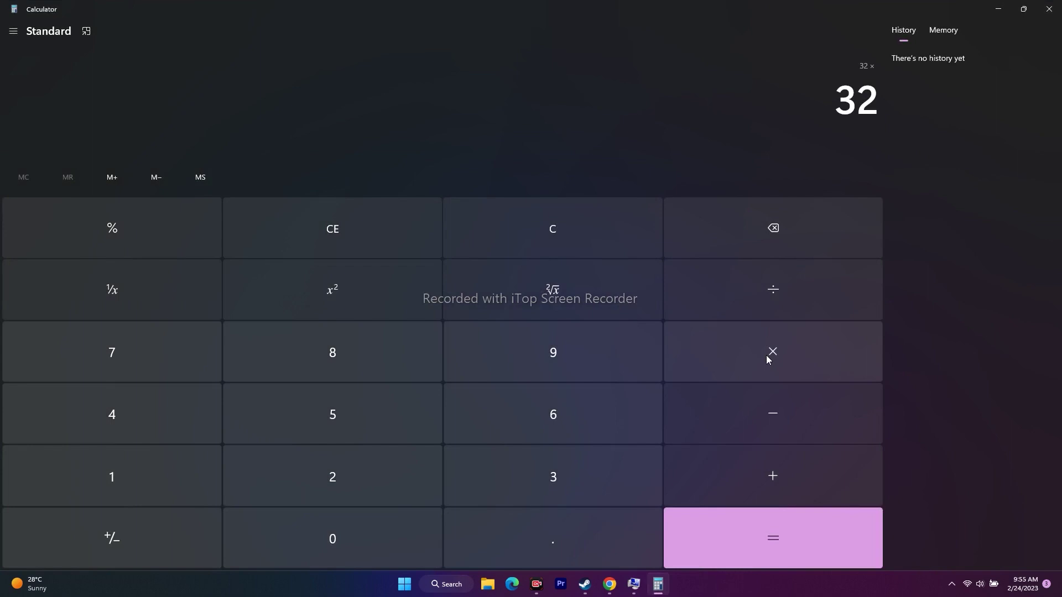
left_click(164, 477)
left_click(327, 552)
left_click(327, 498)
left_click(217, 419)
left_click(752, 520)
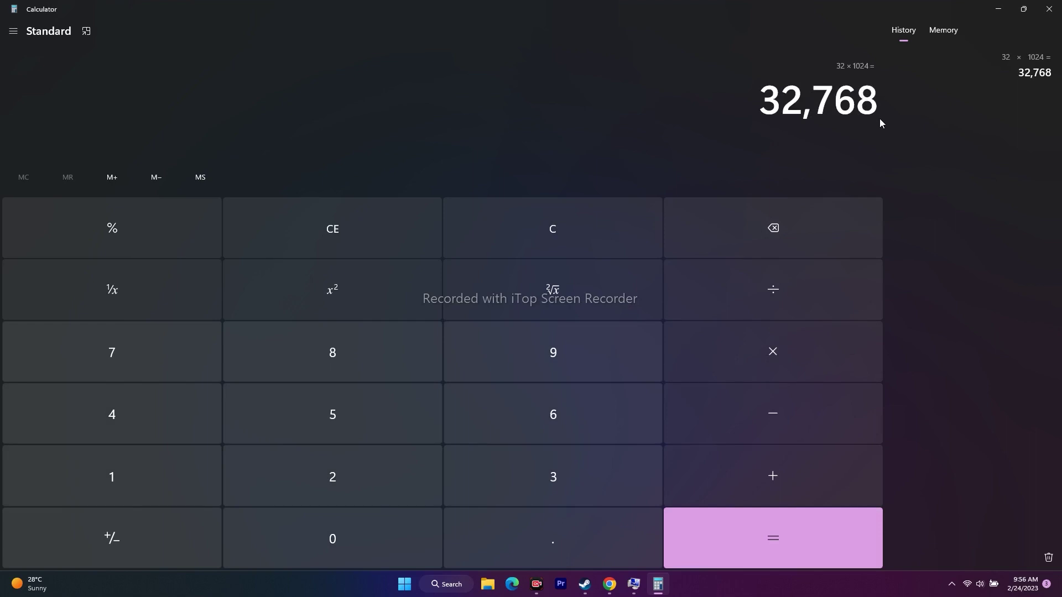
Multiply the result by 1.5 and copy the product
left_click(789, 340)
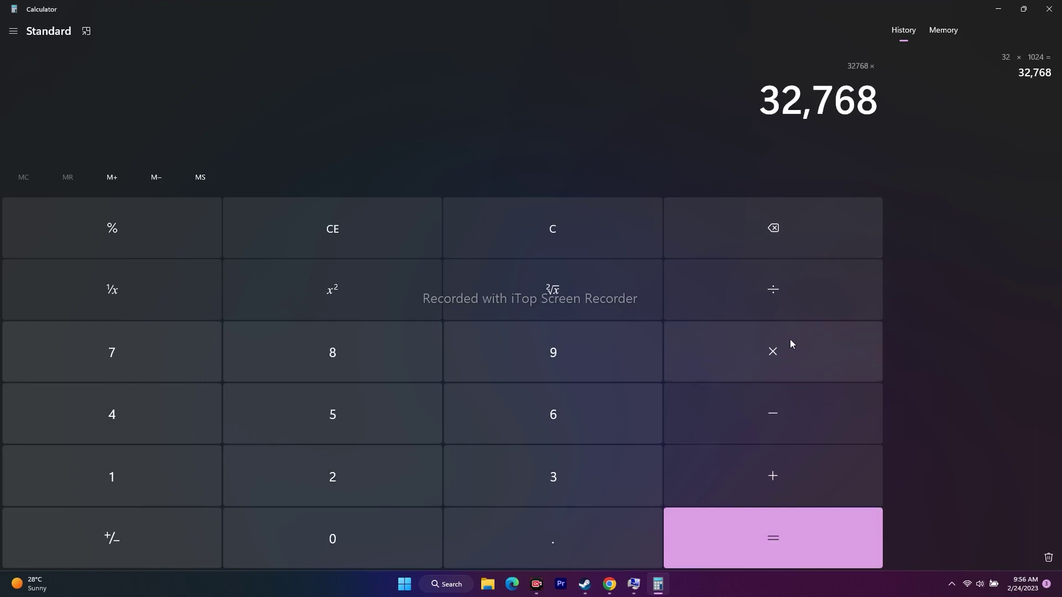
left_click(197, 469)
left_click(462, 542)
left_click(398, 407)
left_click(772, 528)
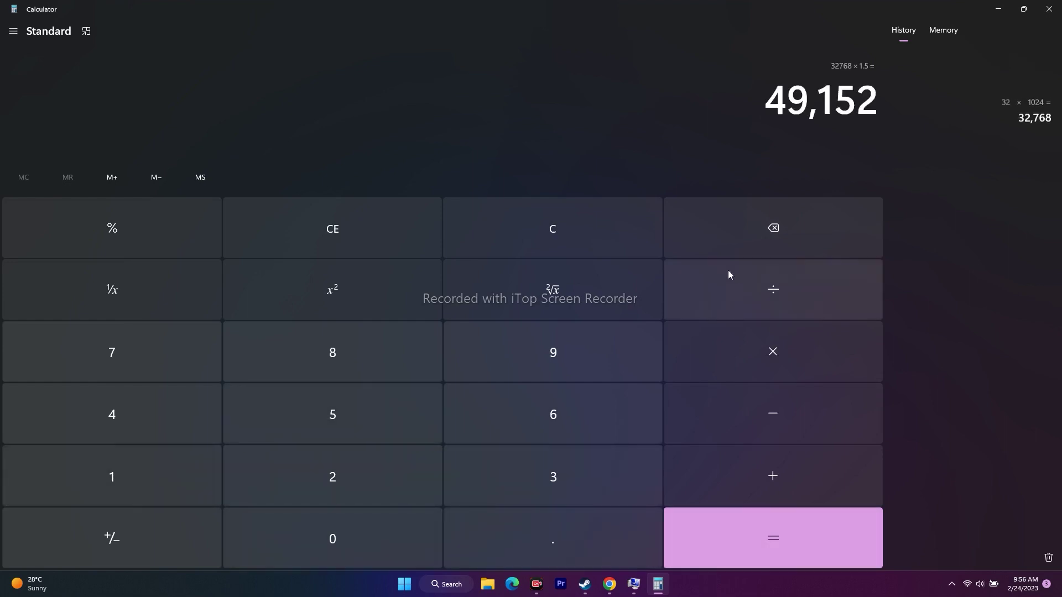
left_click_drag(766, 109, 884, 108)
right_click(880, 113)
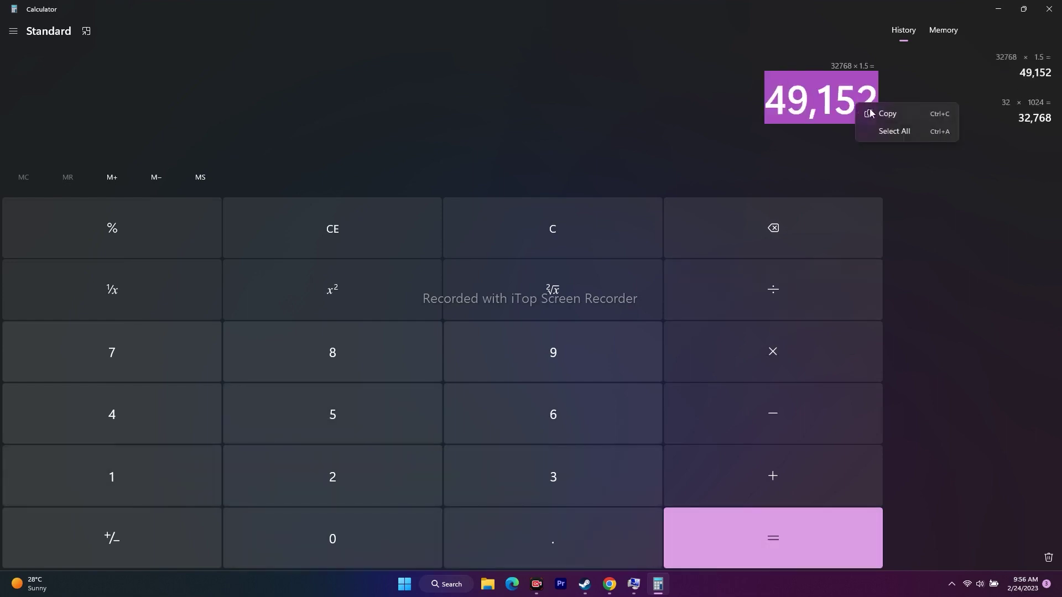
left_click(879, 113)
Minimize Calculator and paste 49,152 as the initial paging file size for drive C:
left_click(998, 8)
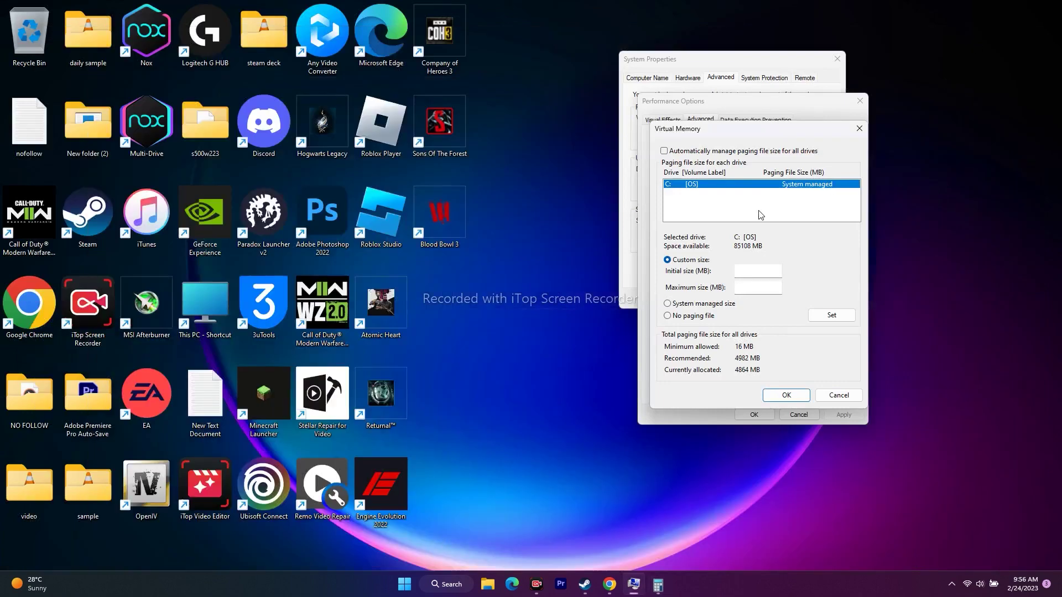
right_click(758, 271)
left_click(785, 318)
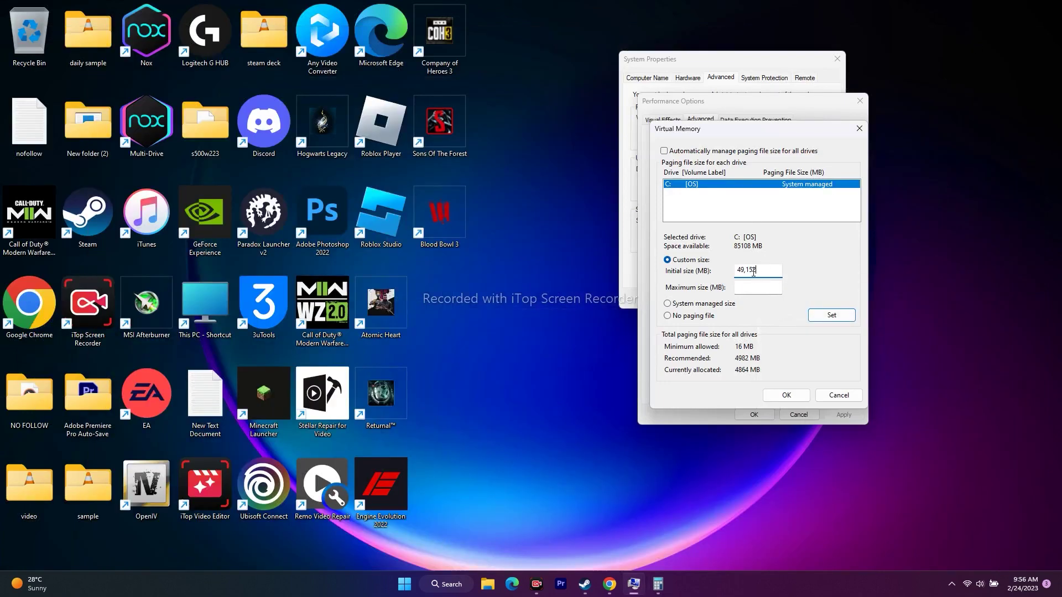
Switch back to Calculator, clear the previous result and multiply 32 by 1024 again for the maximum paging file size
left_click(747, 286)
left_click(658, 584)
left_click(323, 236)
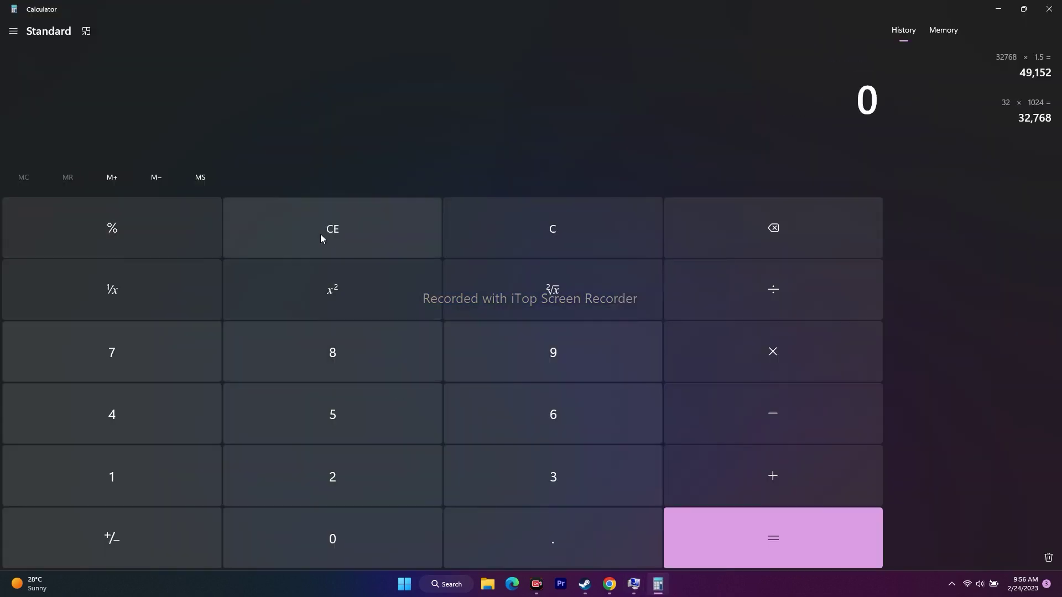
left_click(538, 495)
left_click(409, 487)
left_click(718, 355)
left_click(210, 478)
left_click(306, 536)
left_click(331, 477)
left_click(185, 403)
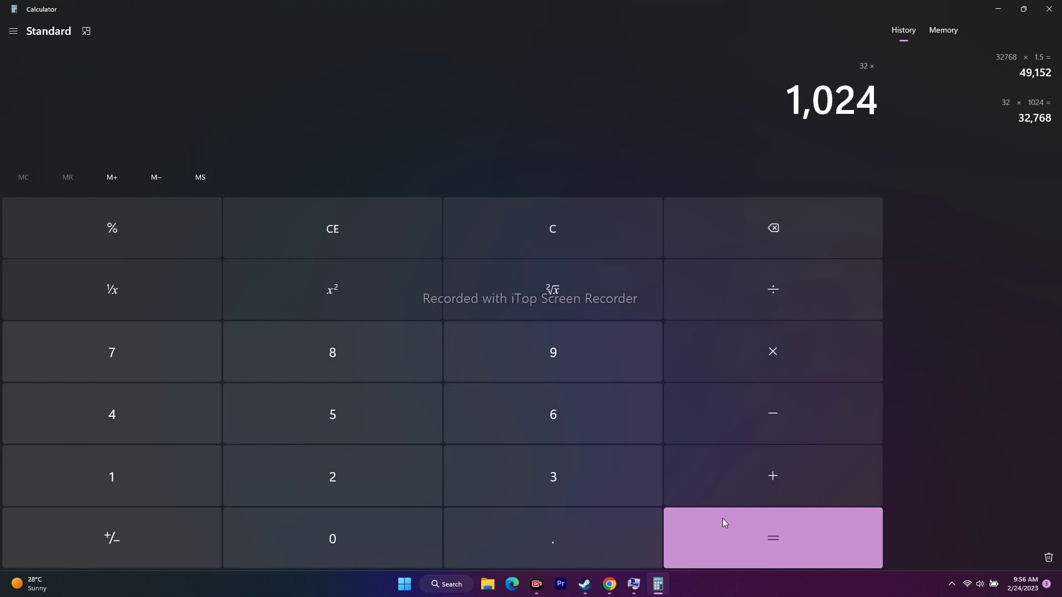
left_click(722, 519)
Multiply the result by 3 and copy the product
left_click(787, 345)
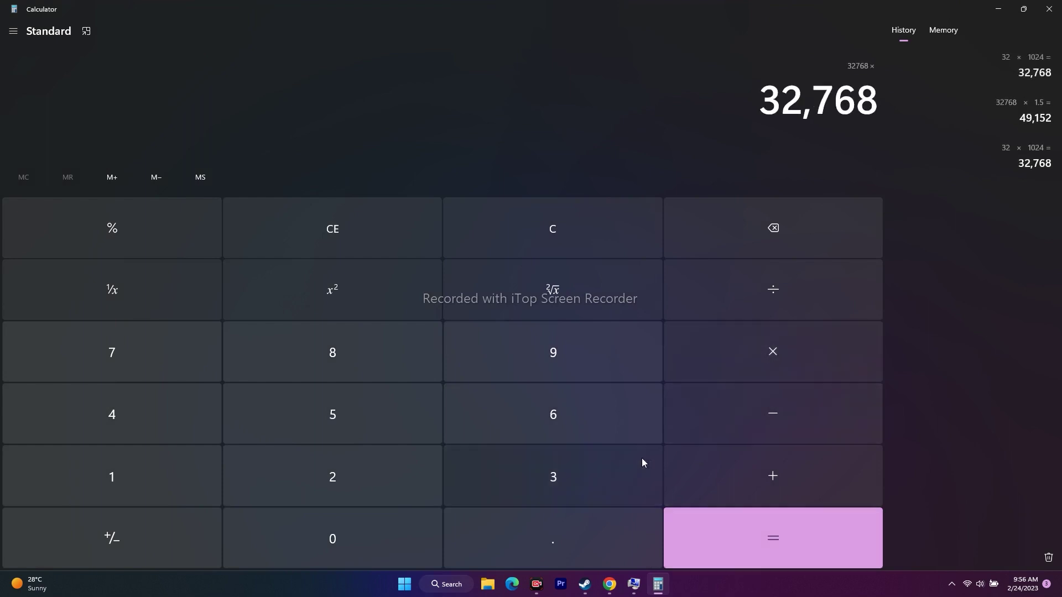
left_click(656, 493)
left_click(742, 526)
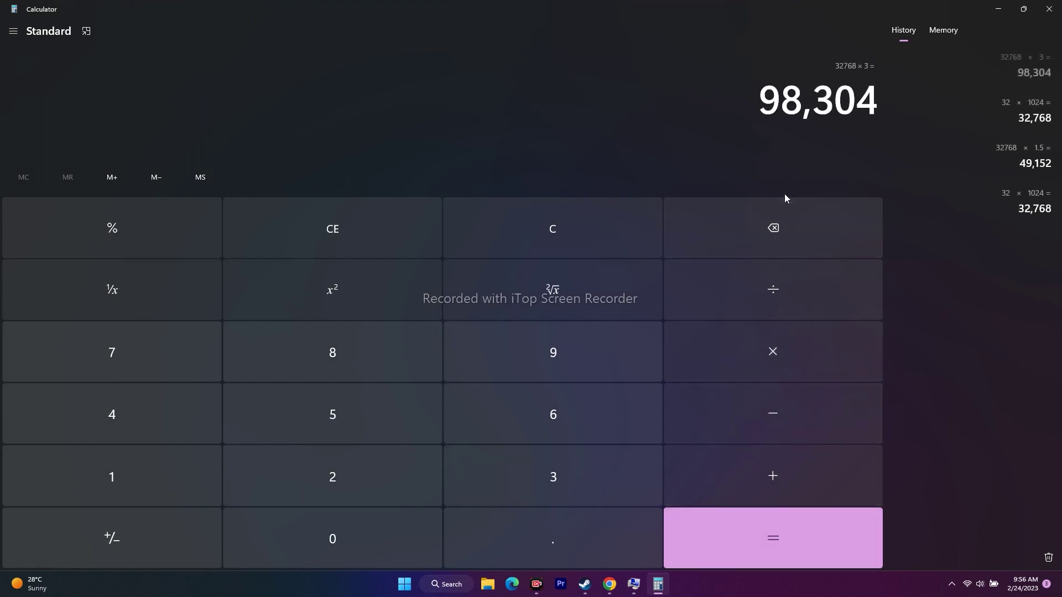
left_click_drag(758, 104, 878, 98)
right_click(873, 109)
left_click(873, 110)
Minimize Calculator, paste 98,304 as the maximum paging file size for drive C:, confirm and close the system dialogs
left_click(998, 9)
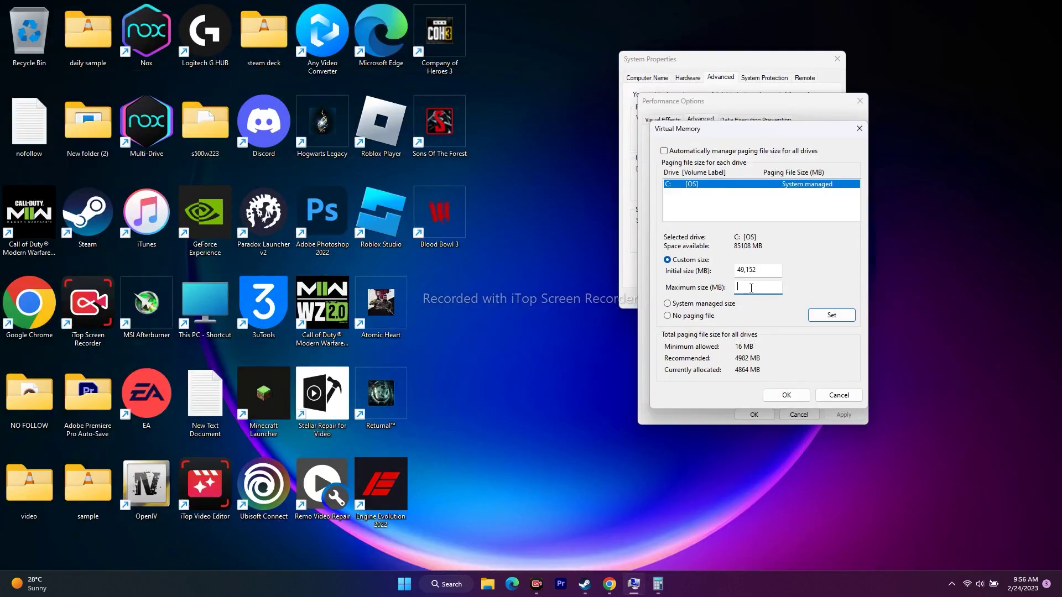
right_click(755, 287)
left_click(782, 331)
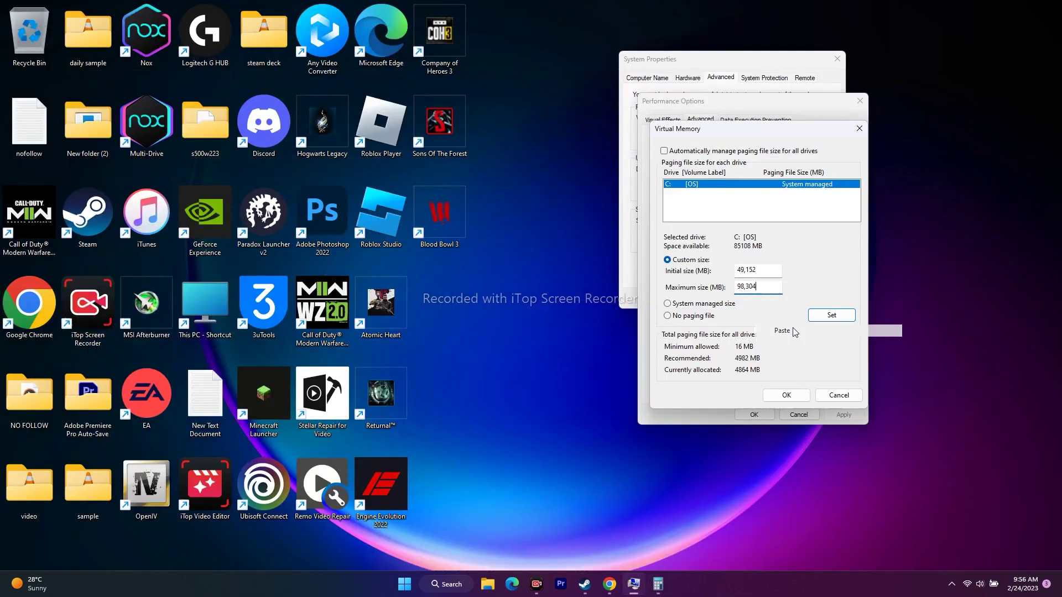
left_click(787, 396)
left_click(791, 417)
left_click(837, 58)
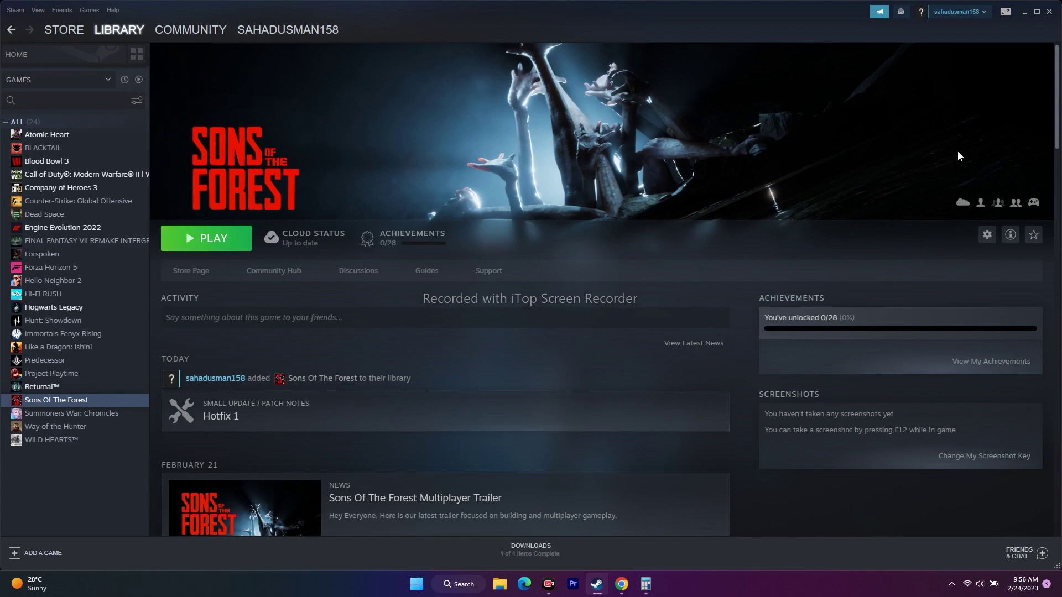
Minimize Steam and review Microsoft's Media Feature Pack list for Windows N editions in Chrome, including its installation notes
left_click(1021, 14)
mouse_move(621, 584)
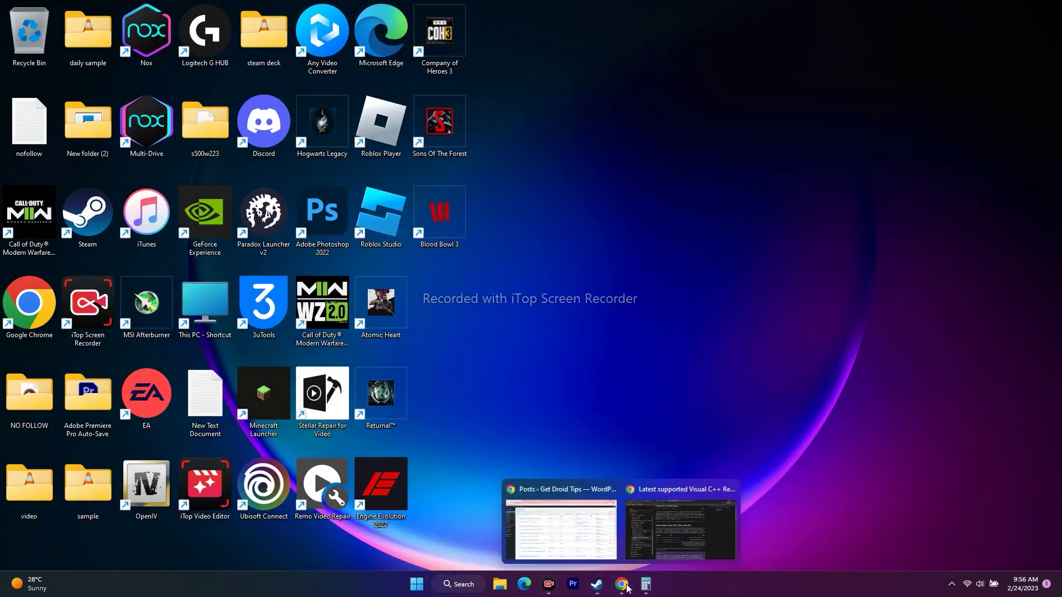
left_click(686, 520)
left_click(564, 8)
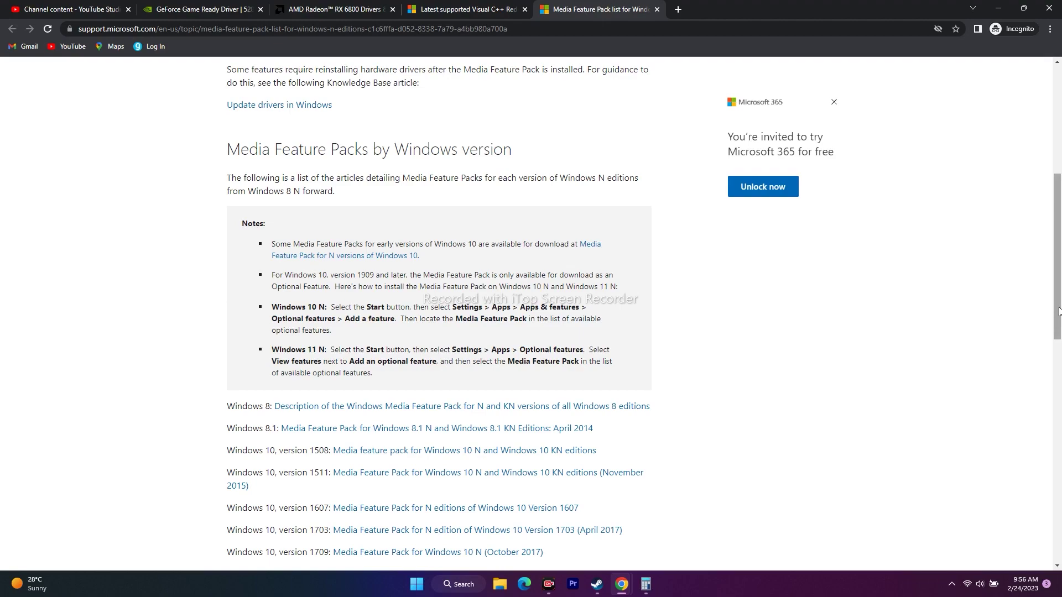
scroll(1004, 312, "up", 6)
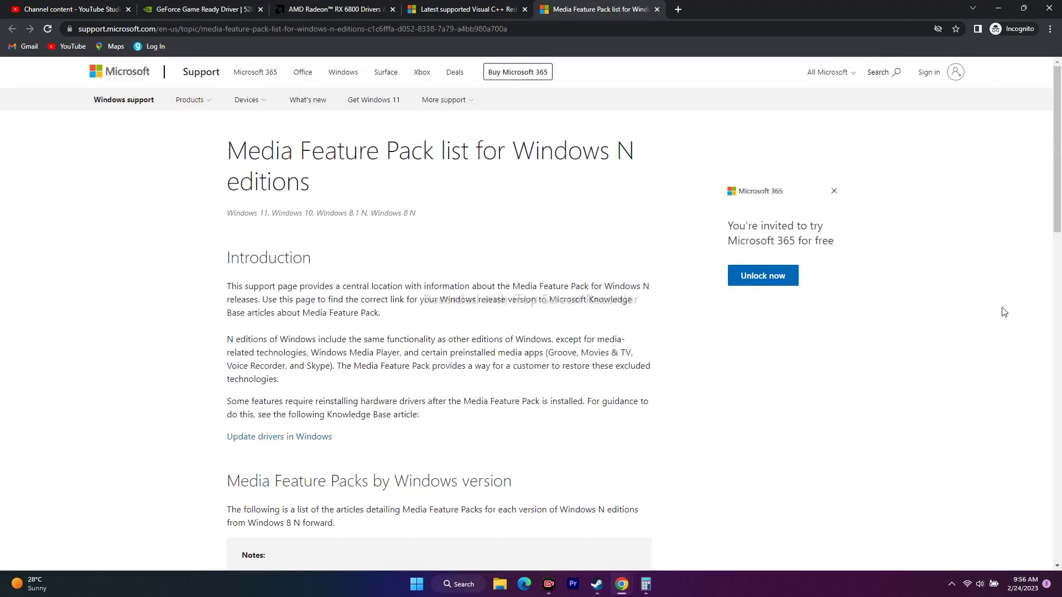
scroll(1004, 313, "down", 8)
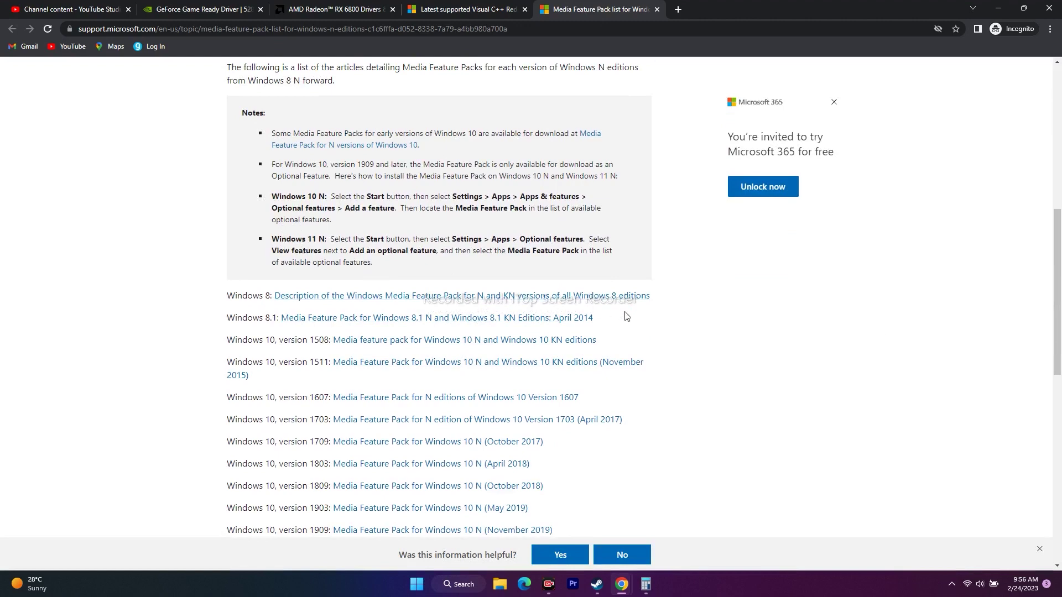
scroll(663, 316, "up", 2)
scroll(695, 316, "down", 2)
left_click(994, 7)
Open Windows Settings and go to the Apps settings
left_click(459, 584)
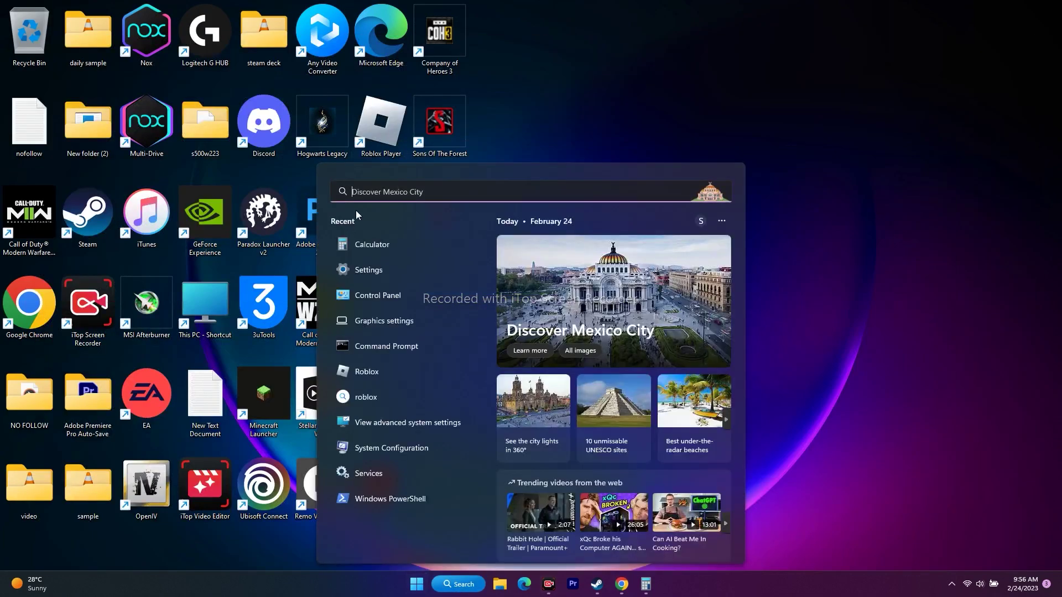
left_click(408, 269)
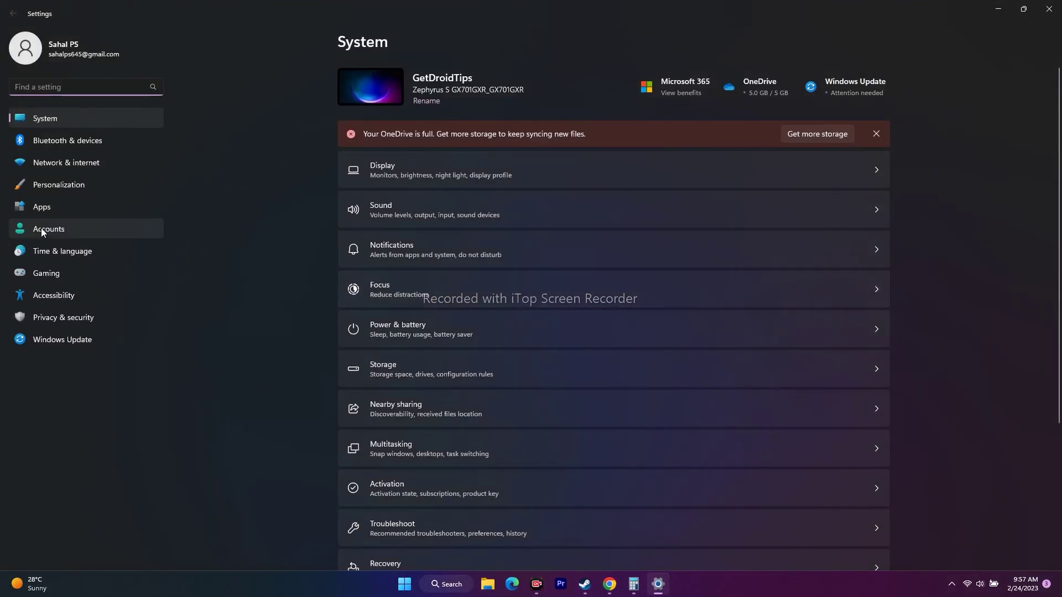
left_click(44, 209)
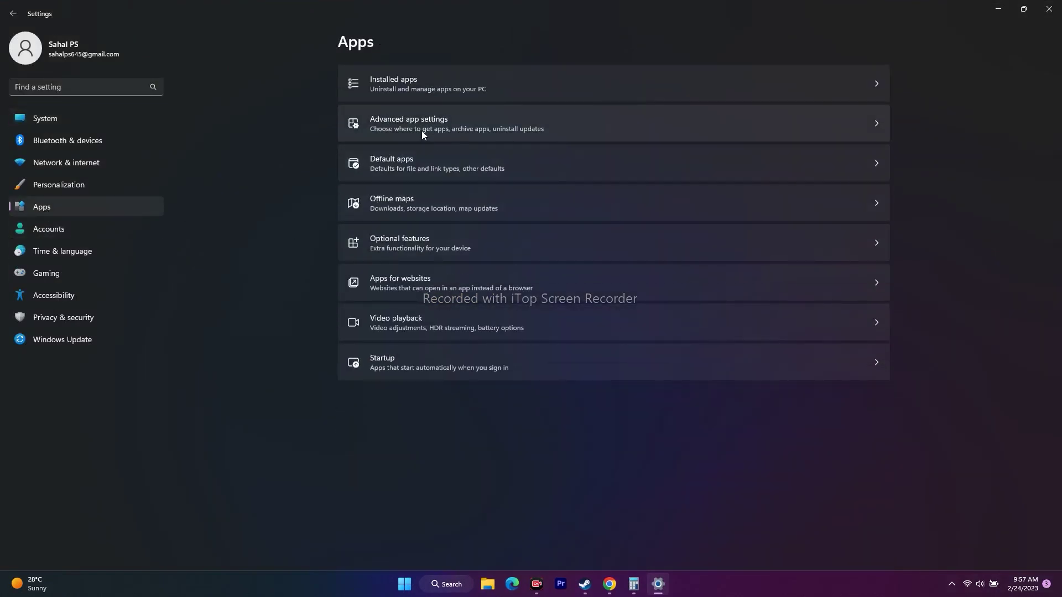
Return to Chrome to recheck the Windows 10 N and Windows 11 N installation notes, and minimize the browser
mouse_move(609, 584)
mouse_move(657, 584)
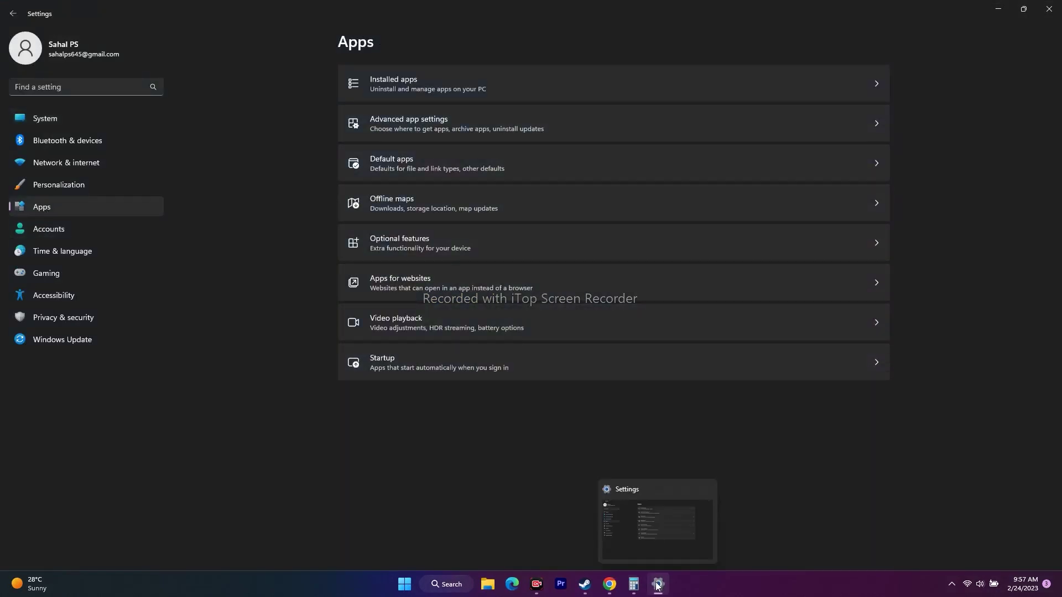
left_click(669, 528)
mouse_move(609, 584)
left_click(663, 533)
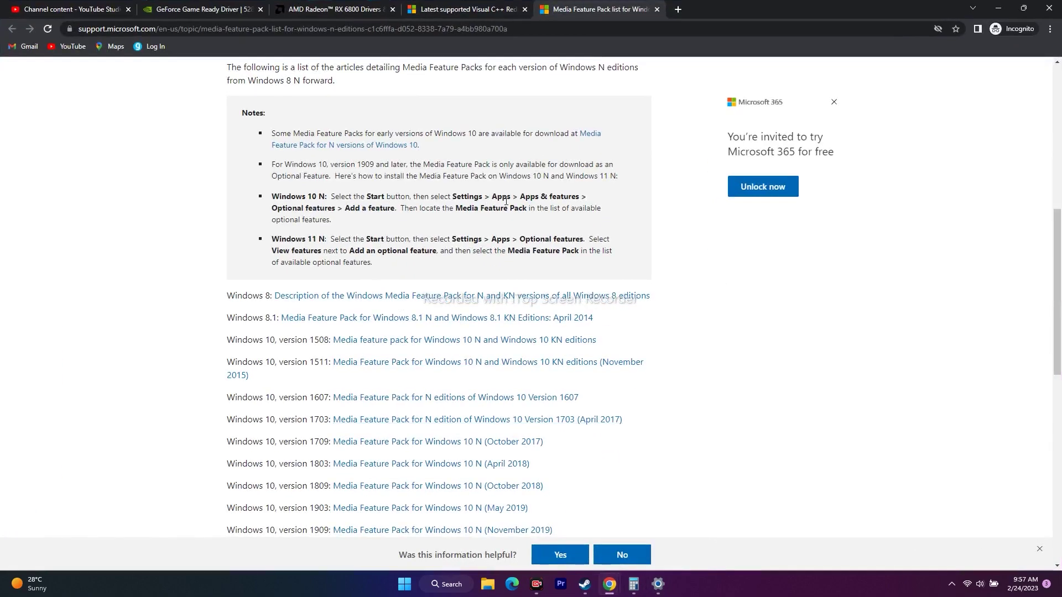
left_click(998, 8)
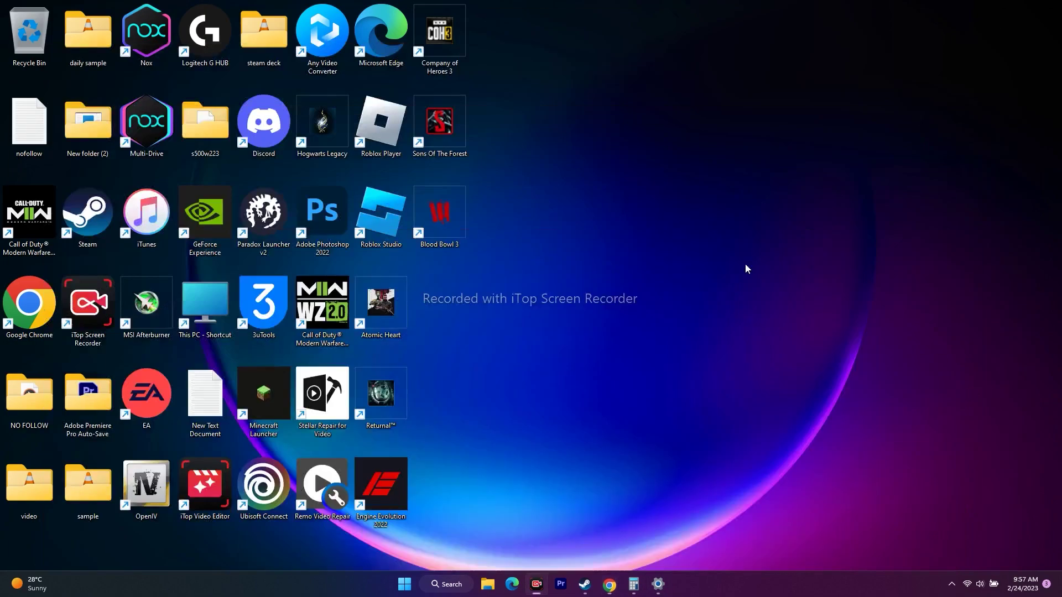
Search the optional features available to add in Windows Settings for "MEDI", cancel the dialog and close Settings
left_click(666, 578)
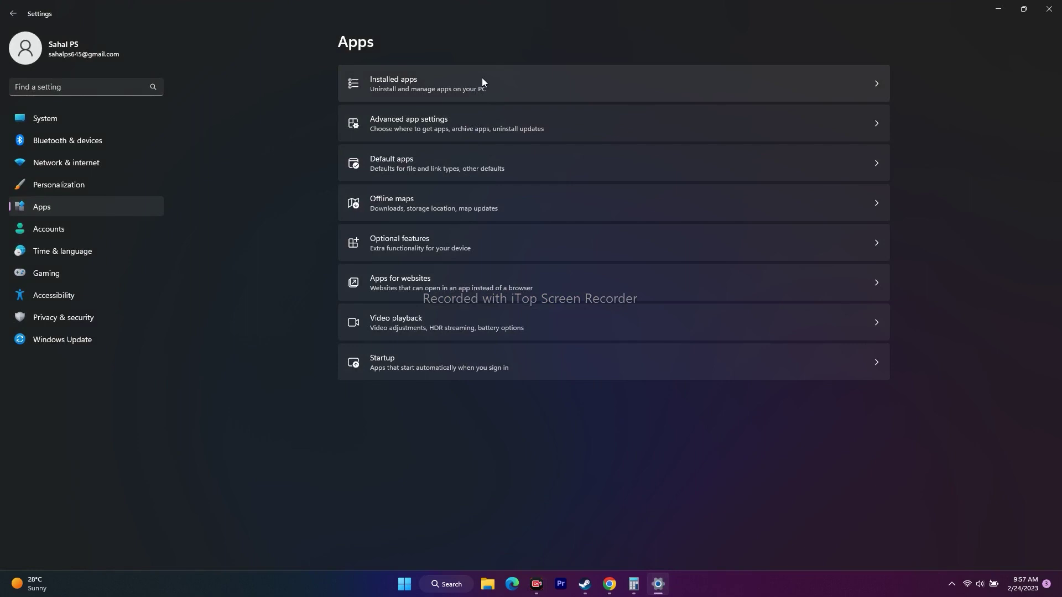
left_click(439, 232)
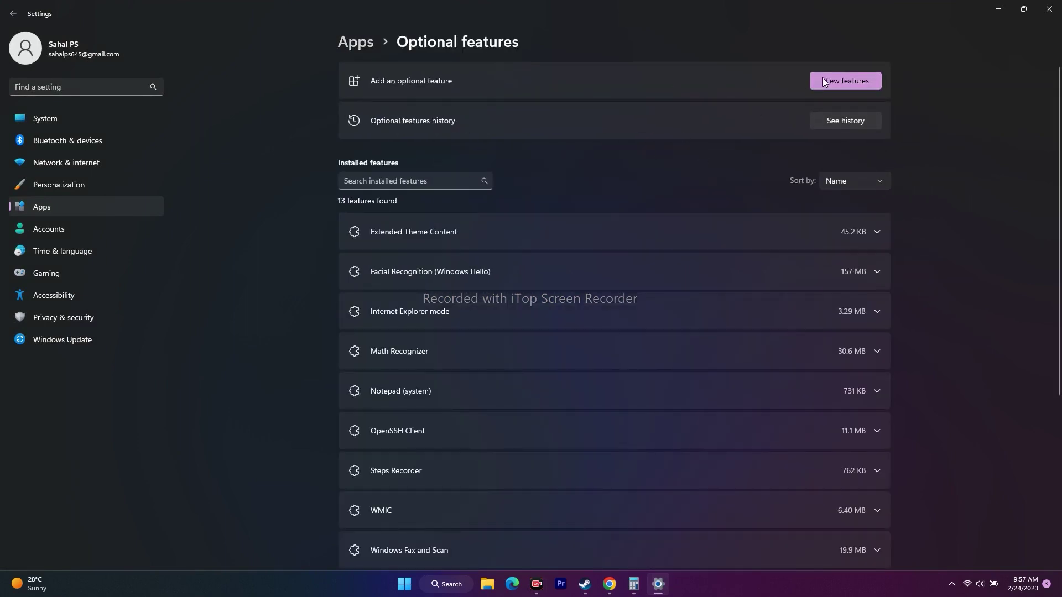
left_click(836, 80)
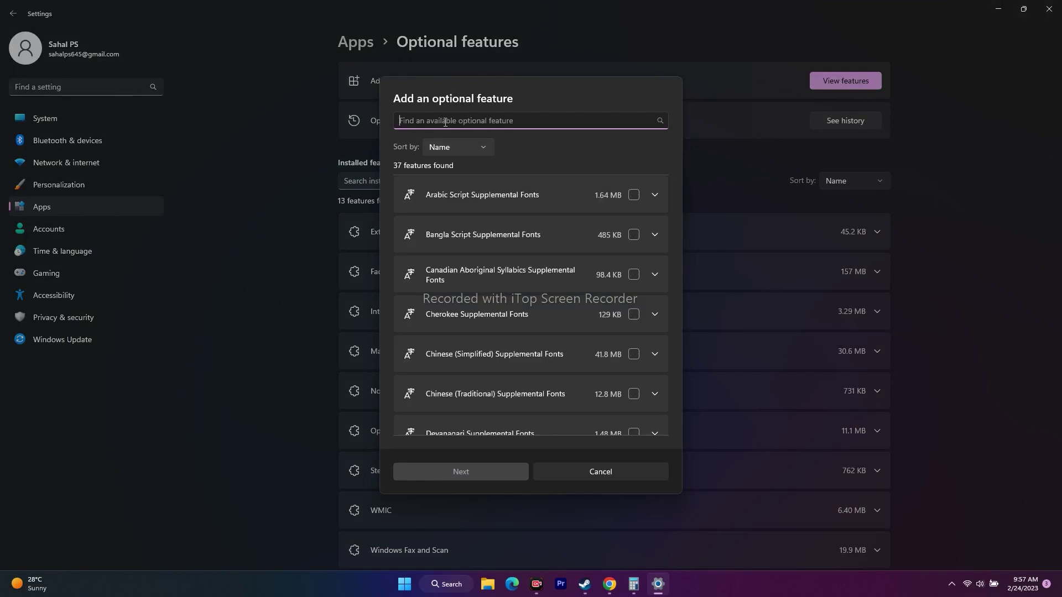
type("MEDI")
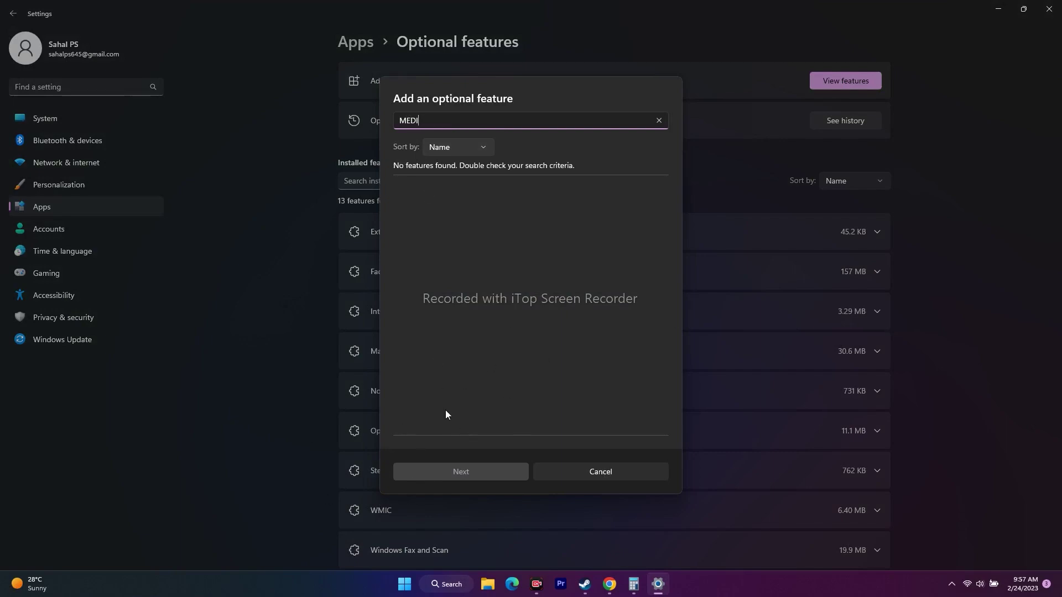
left_click(599, 473)
left_click(1049, 9)
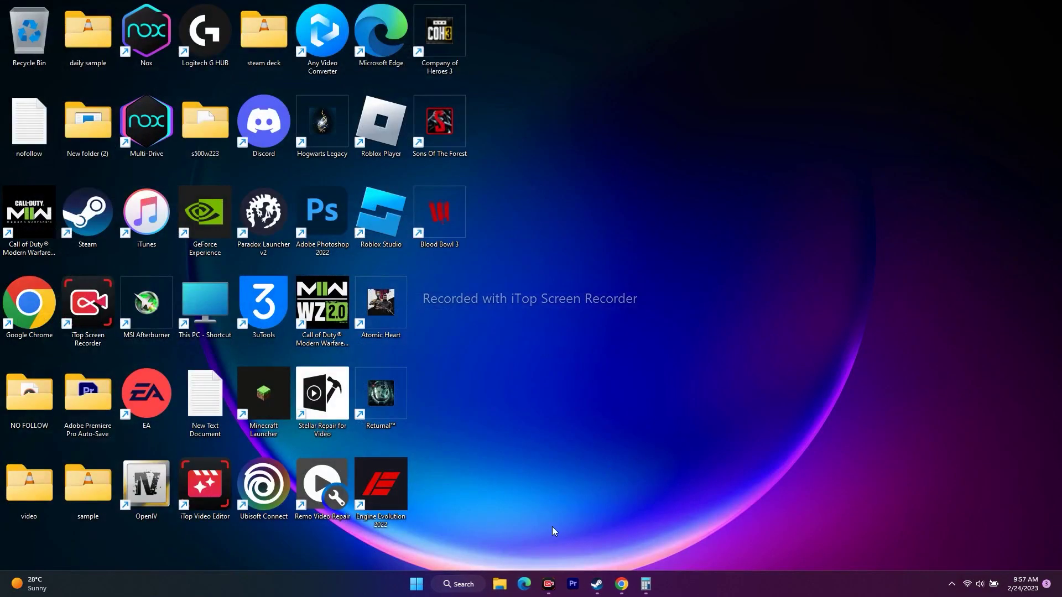
Switch to Steam and show the Sons Of The Forest library page
left_click(597, 584)
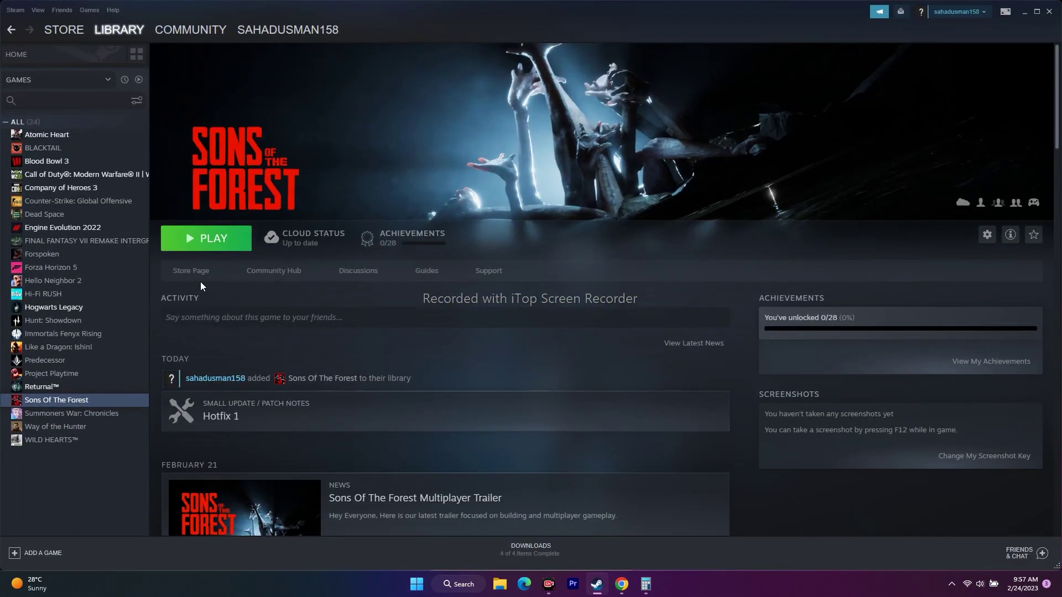